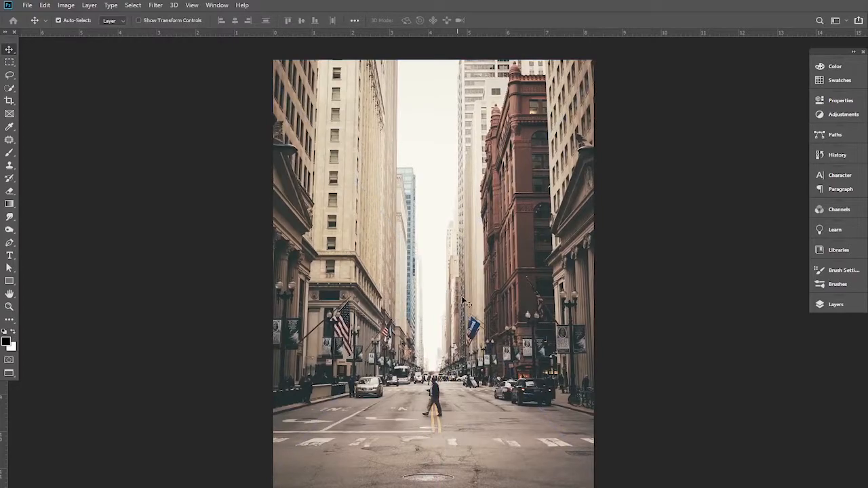
# Add a Solid Color fill layer directly above the Background, using a dark brown sampled from the building facade in the street photo
pyautogui.click(855, 310)
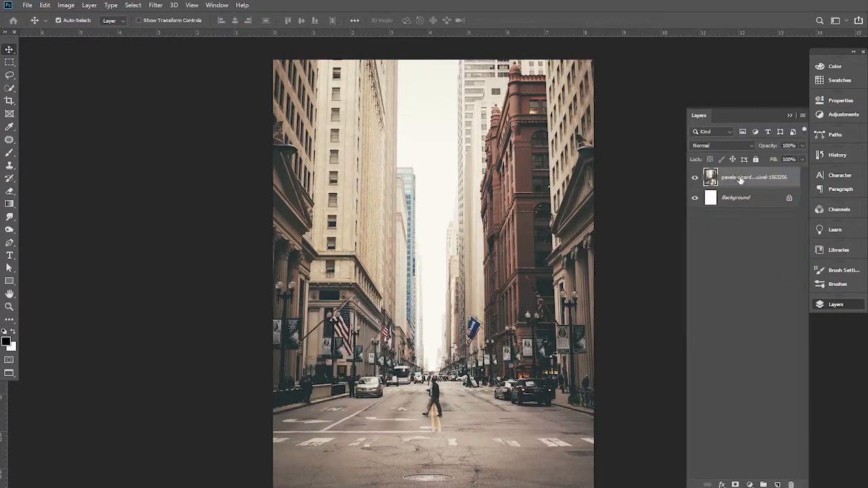
pyautogui.click(751, 485)
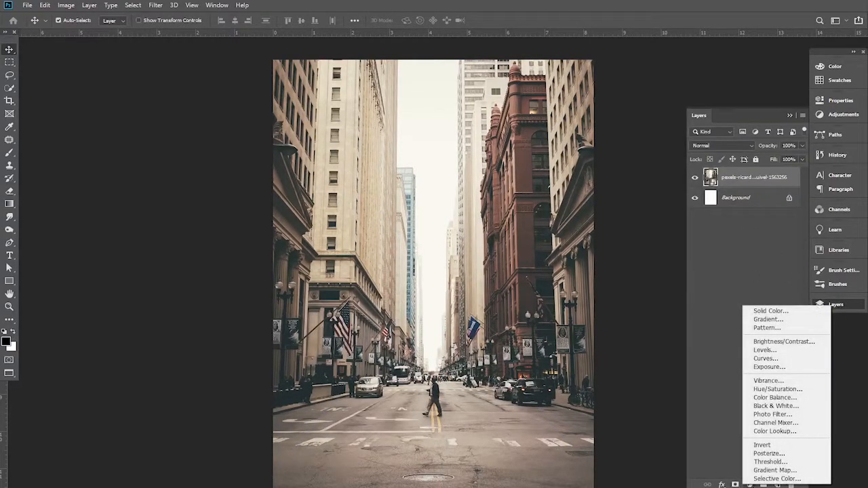
pyautogui.click(706, 463)
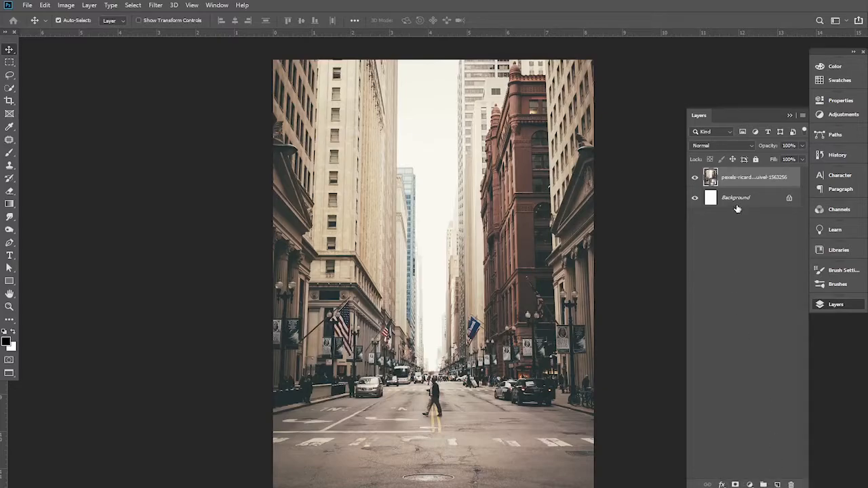
pyautogui.click(737, 204)
pyautogui.click(751, 485)
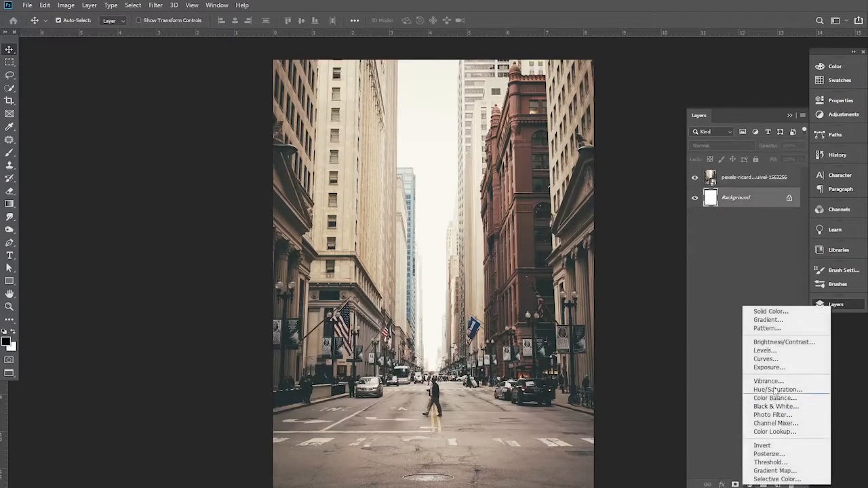
pyautogui.click(773, 313)
pyautogui.moveTo(197, 422); pyautogui.dragTo(207, 418)
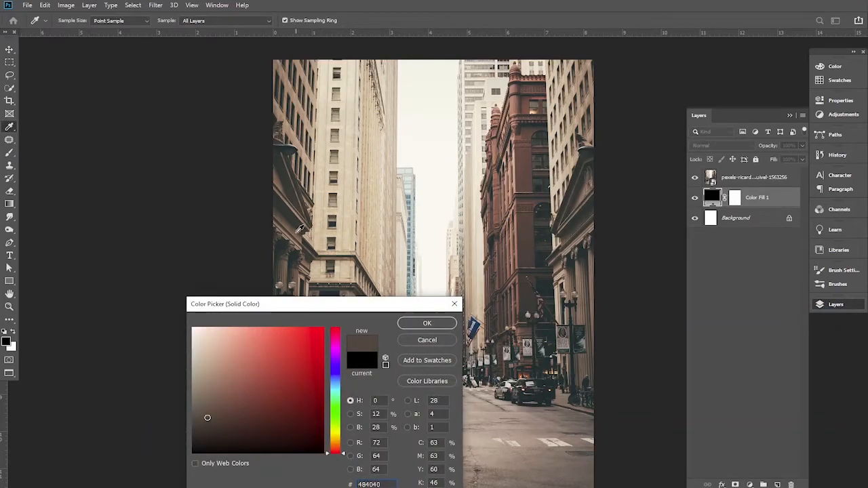
pyautogui.click(297, 231)
pyautogui.click(428, 323)
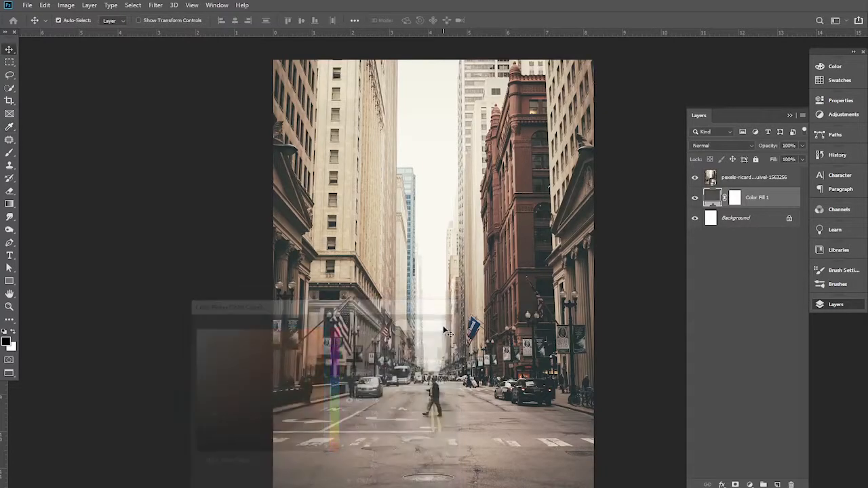
# Apply a Vibrance adjustment to the street photo layer, adjusting both its vibrance and saturation
pyautogui.click(752, 178)
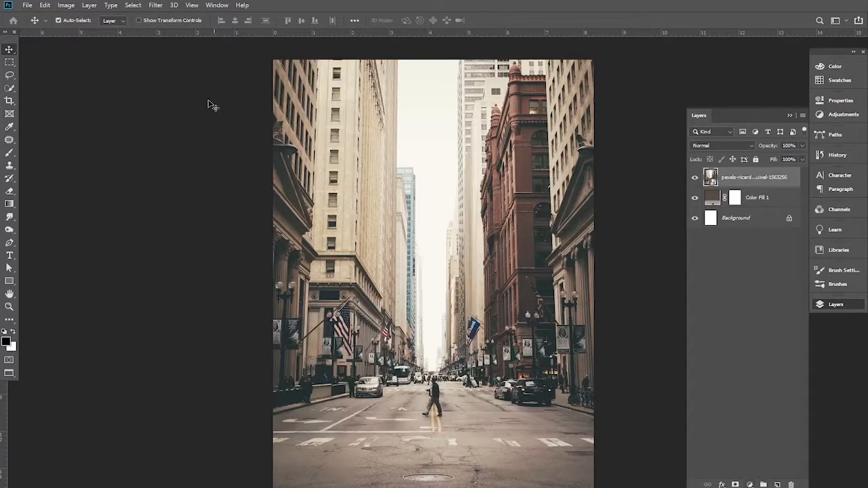
pyautogui.click(67, 6)
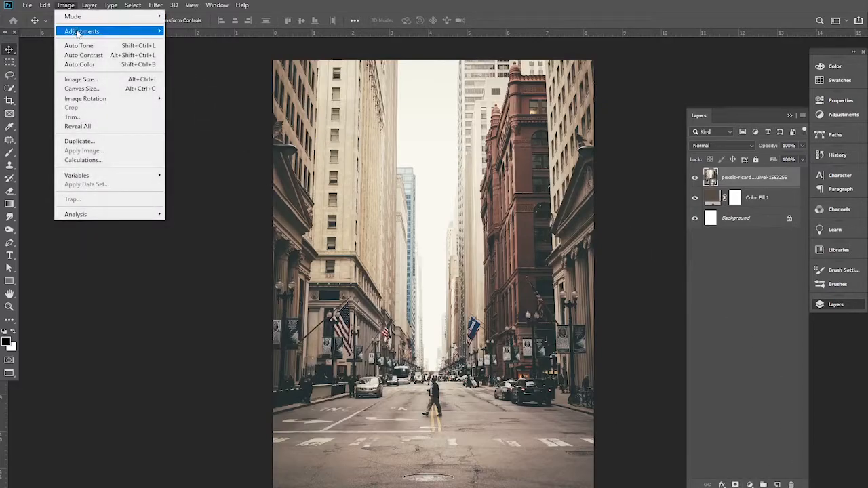
pyautogui.moveTo(79, 32)
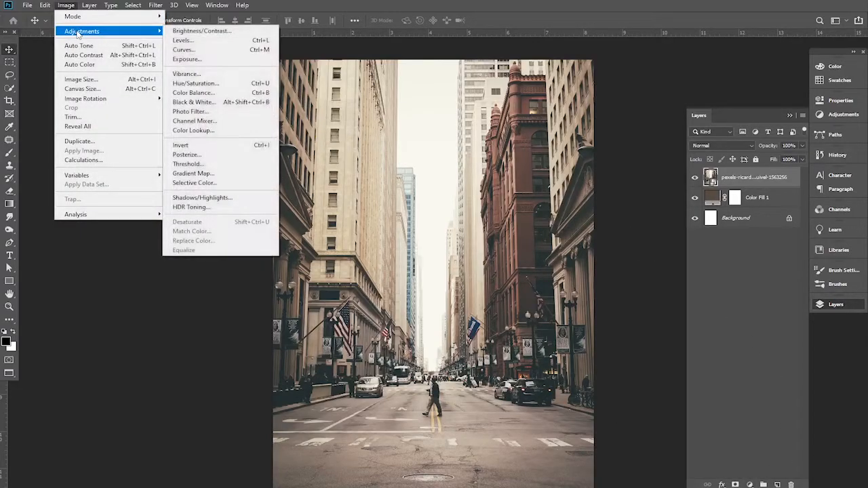
pyautogui.click(185, 74)
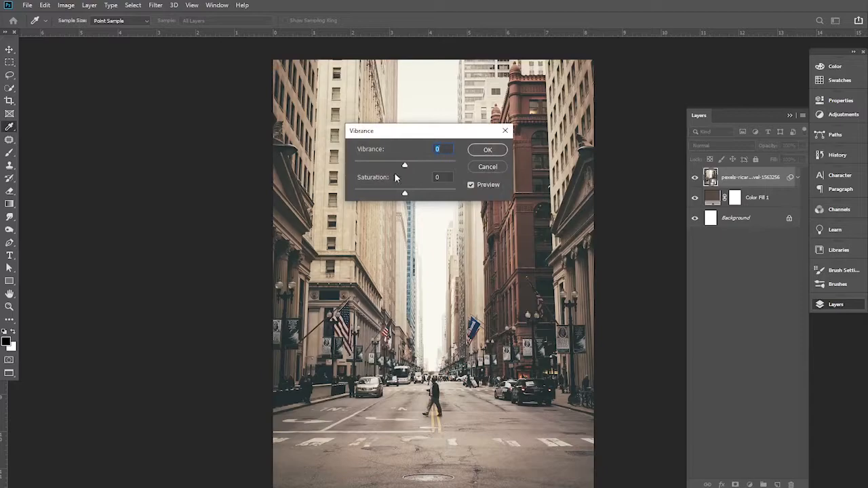
pyautogui.moveTo(405, 167); pyautogui.dragTo(424, 197)
pyautogui.click(486, 150)
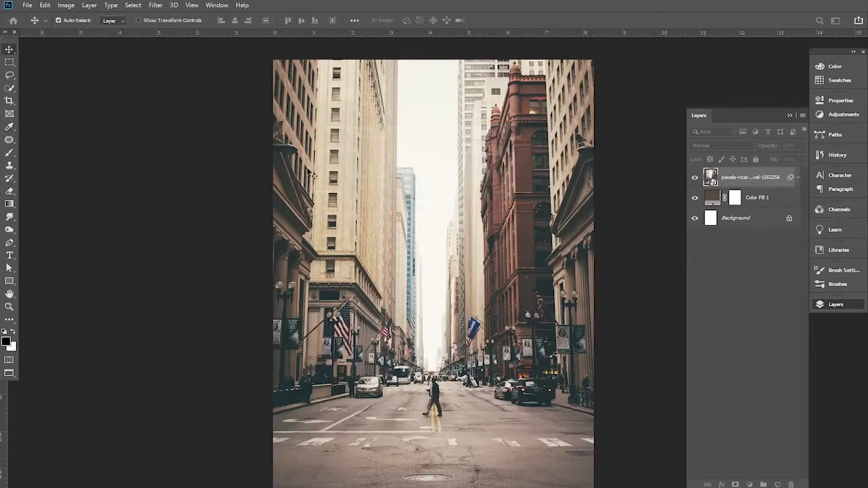
# Apply an Exposure adjustment to the street photo with exposure -0.29, offset +0.0059 and gamma correction 0.94, and collapse its smart filters
pyautogui.click(66, 5)
pyautogui.moveTo(87, 31)
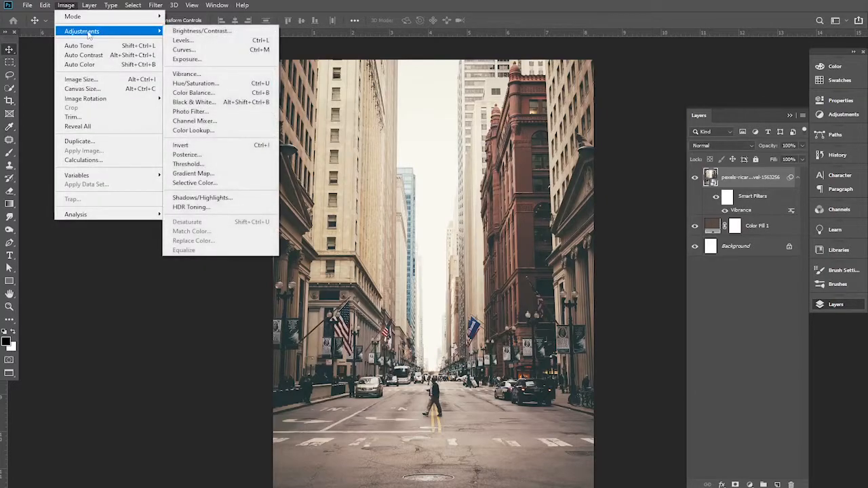
pyautogui.click(210, 61)
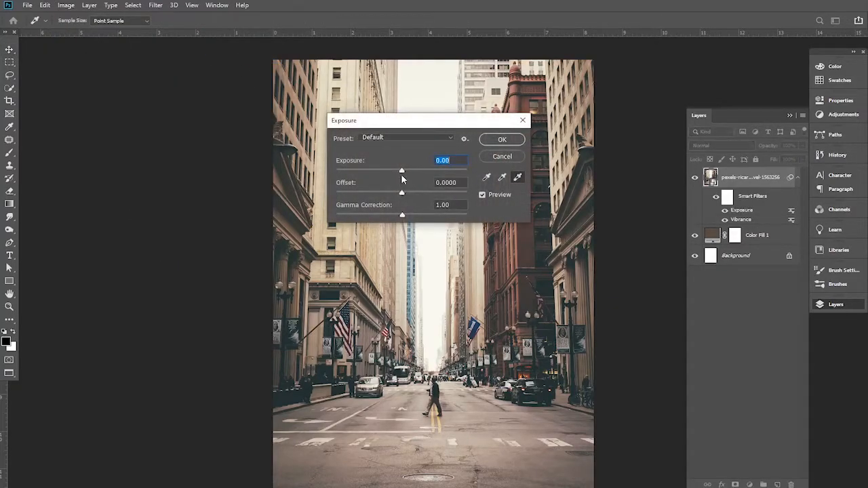
pyautogui.moveTo(402, 174); pyautogui.dragTo(400, 174)
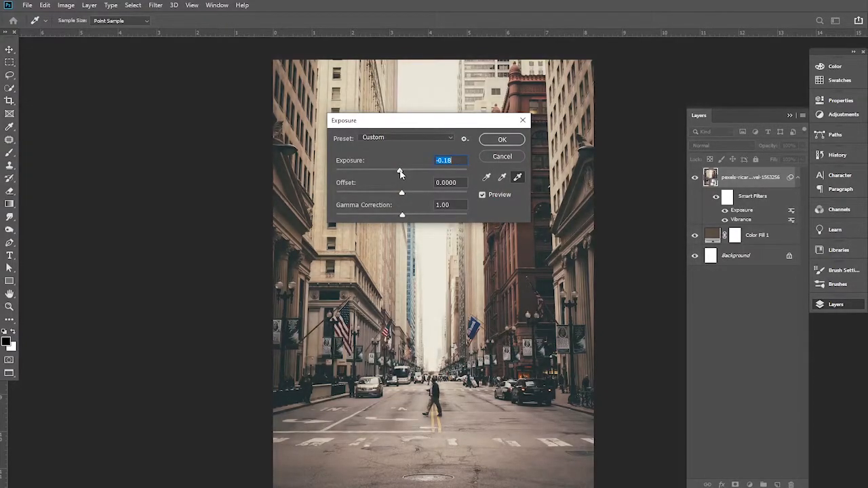
pyautogui.moveTo(402, 194); pyautogui.dragTo(405, 217)
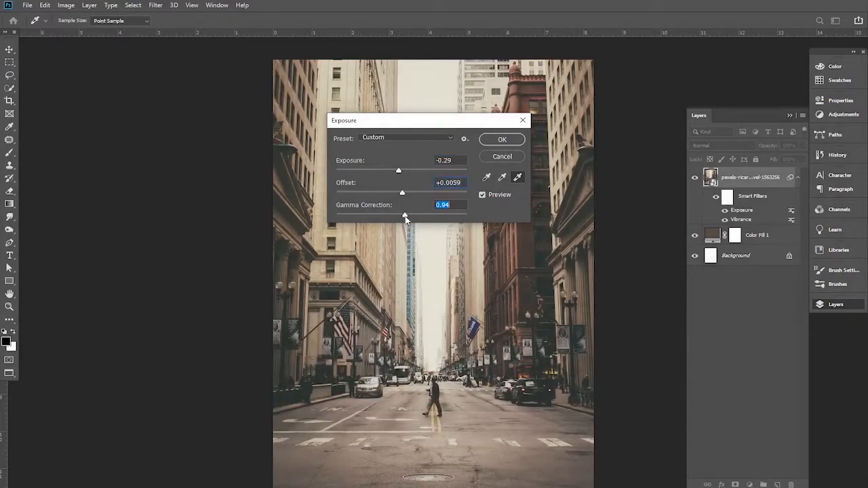
pyautogui.click(501, 141)
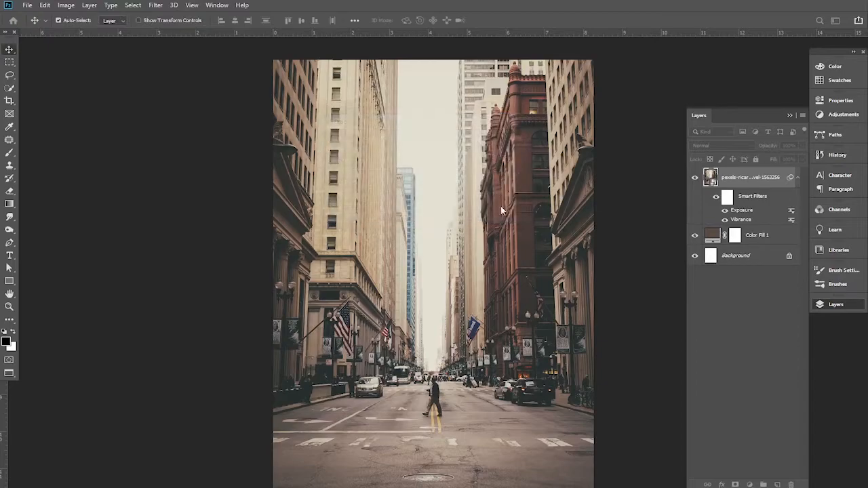
pyautogui.click(798, 177)
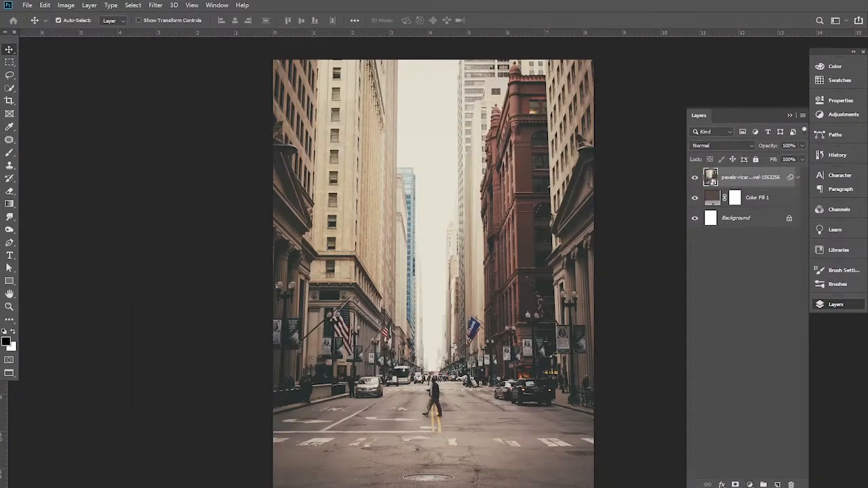
# Add a Color Balance adjustment layer above the street photo, shifting the midtones towards cyan (-9) and blue (+11)
pyautogui.click(750, 484)
pyautogui.click(773, 409)
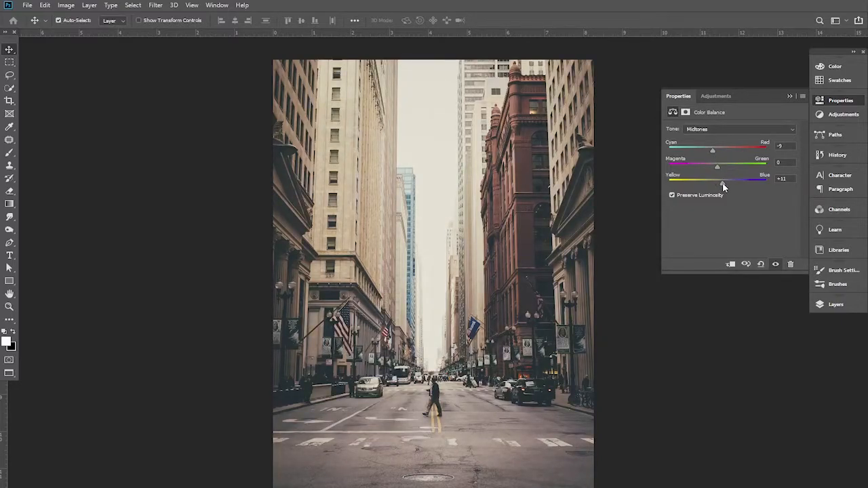
pyautogui.moveTo(717, 169); pyautogui.dragTo(722, 172)
pyautogui.click(790, 97)
# Add a Curves adjustment layer on top and slightly lower the midpoint of the RGB curve
pyautogui.click(836, 304)
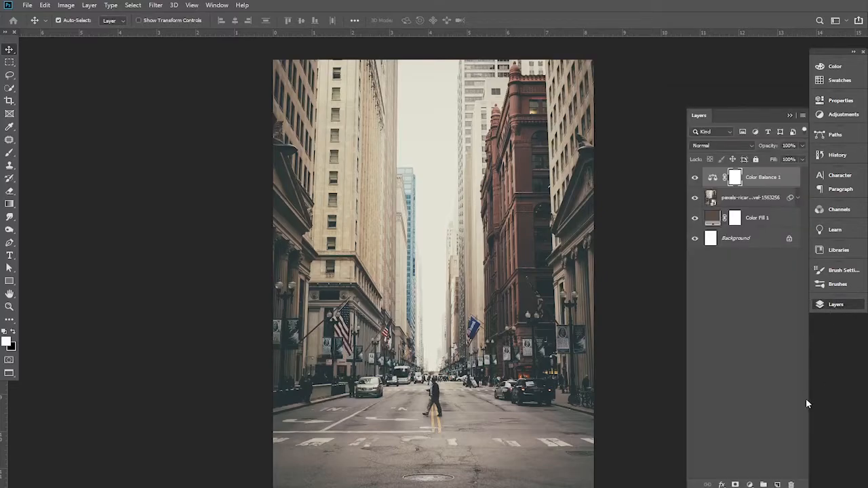
pyautogui.click(751, 485)
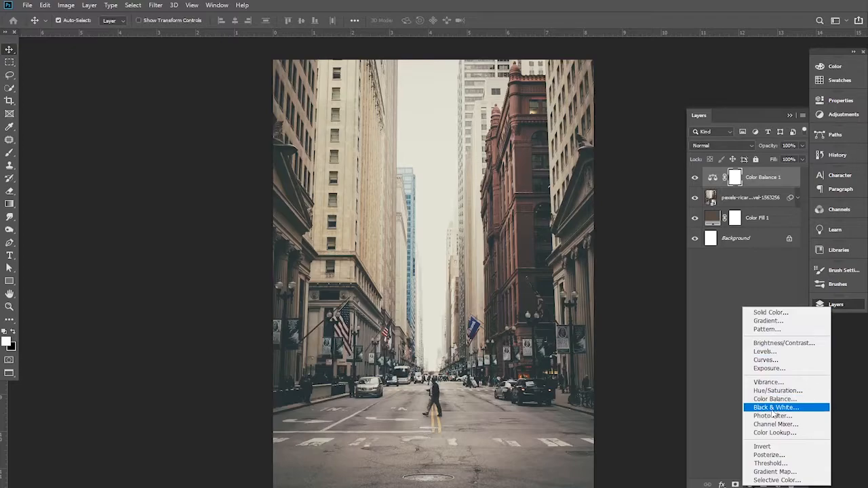
pyautogui.click(765, 360)
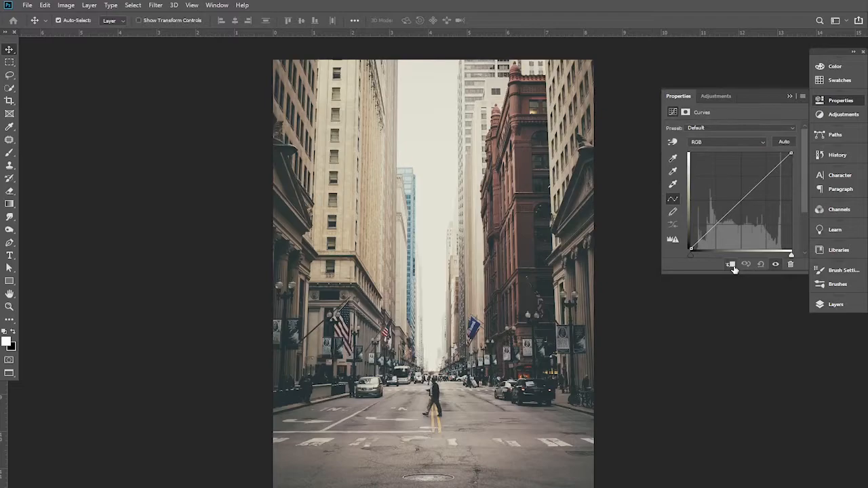
pyautogui.moveTo(742, 201); pyautogui.dragTo(743, 202)
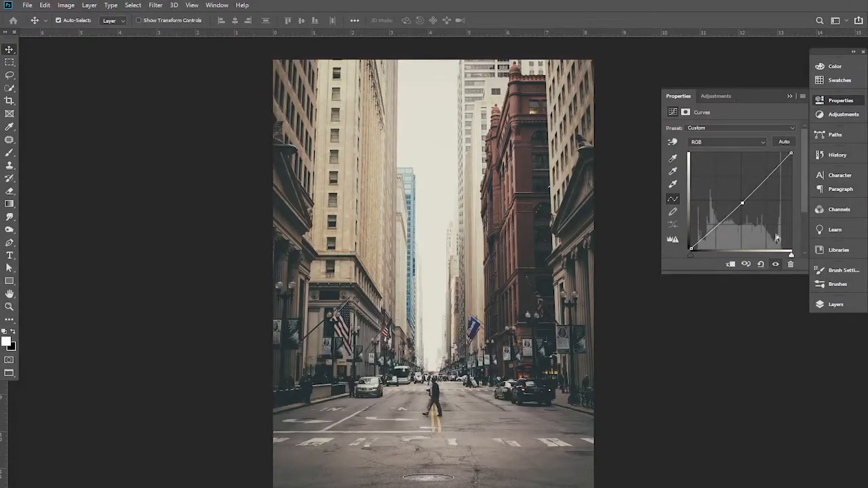
pyautogui.click(790, 97)
pyautogui.press('d')
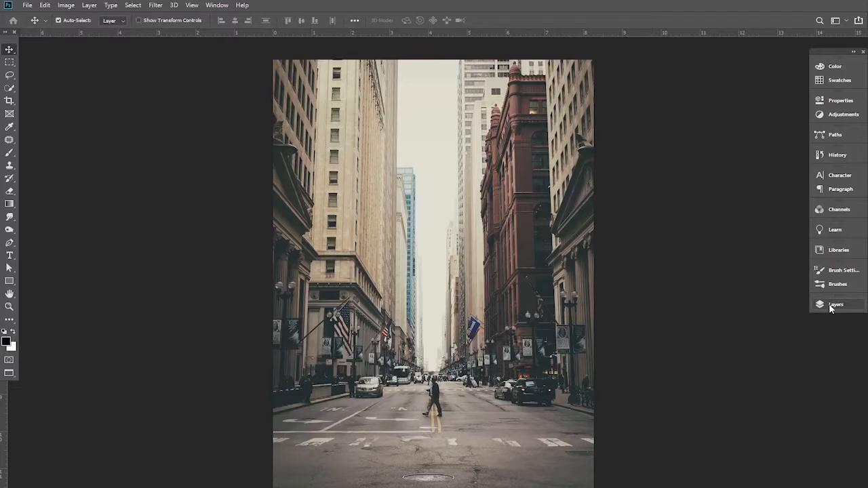
# Copy the cut-out hooded man with the gun from his own document into the street composition
pyautogui.moveTo(460, 238)
pyautogui.mouseDown()
pyautogui.moveTo(459, 249)
pyautogui.moveTo(460, 242)
pyautogui.mouseUp()
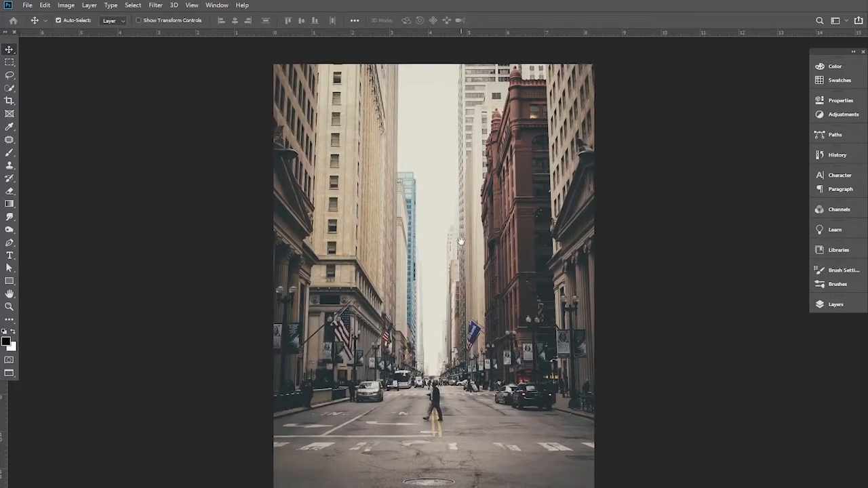
pyautogui.hotkey('ctrl', 'Tab')
pyautogui.moveTo(481, 302); pyautogui.dragTo(474, 285)
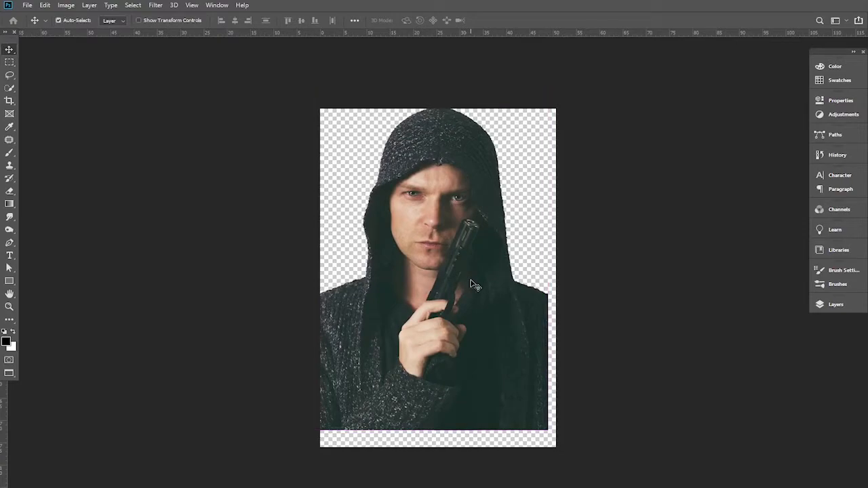
pyautogui.hotkey('ctrl', 'Tab')
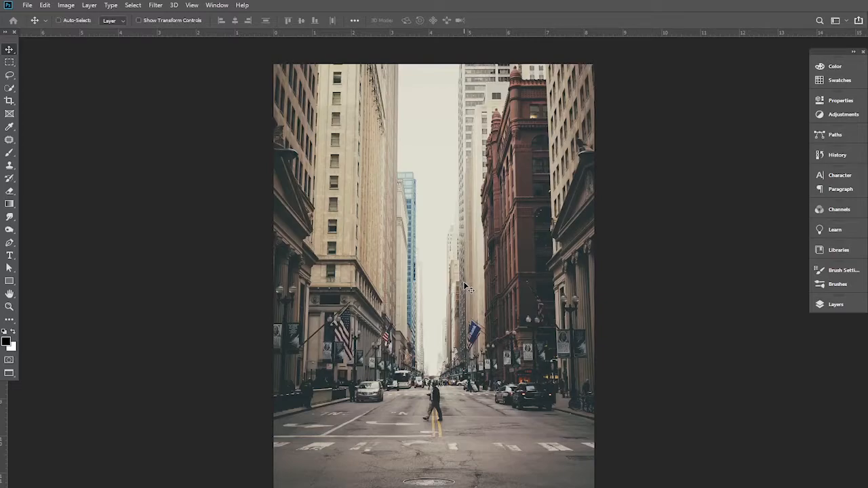
pyautogui.hotkey('ctrl', 'v')
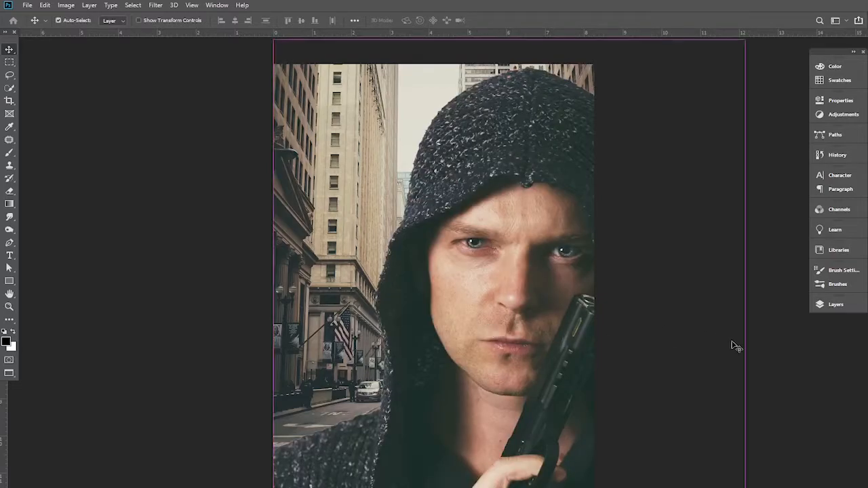
# Convert the pasted hooded man layer to a Smart Object and toggle its visibility to check it
pyautogui.click(836, 305)
pyautogui.rightClick(762, 180)
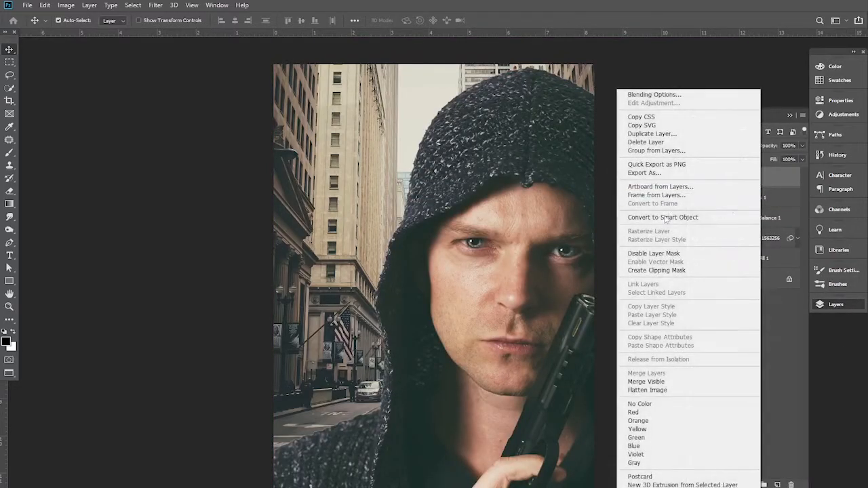
pyautogui.click(651, 218)
pyautogui.click(695, 178)
pyautogui.click(695, 177)
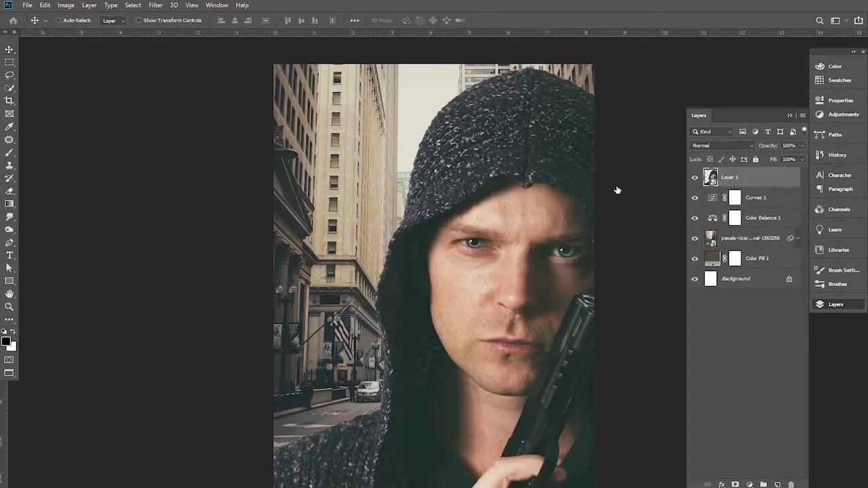
# Scale the hooded man to about 68% so he spans the canvas width, and move him up over the buildings, leaving the lower street uncovered
pyautogui.hotkey('ctrl', 't')
pyautogui.moveTo(274, 65); pyautogui.dragTo(415, 223)
pyautogui.moveTo(578, 319); pyautogui.dragTo(426, 133)
pyautogui.moveTo(243, 46); pyautogui.dragTo(299, 152)
pyautogui.moveTo(505, 323); pyautogui.dragTo(515, 266)
pyautogui.moveTo(311, 456); pyautogui.dragTo(247, 472)
pyautogui.moveTo(436, 458); pyautogui.dragTo(435, 407)
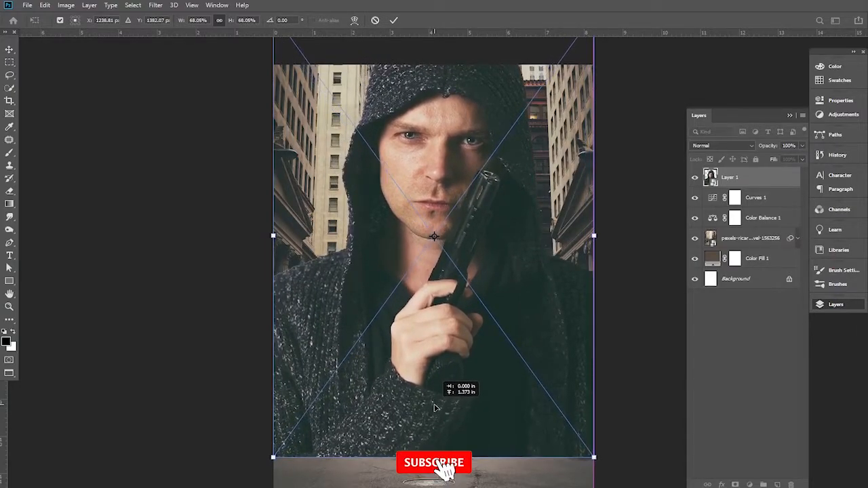
pyautogui.moveTo(435, 408); pyautogui.dragTo(436, 393)
pyautogui.press('Return')
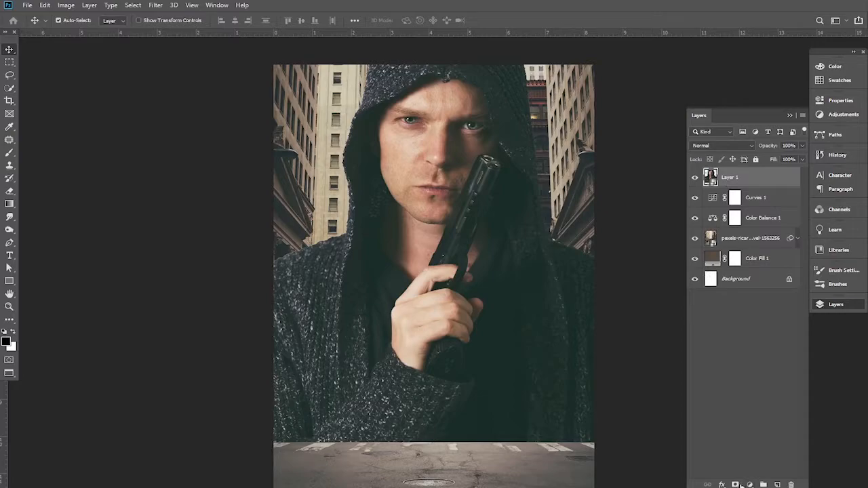
# Add a layer mask to the hooded man and fade his lower body into the street with a linear gradient running up to his chest
pyautogui.click(735, 485)
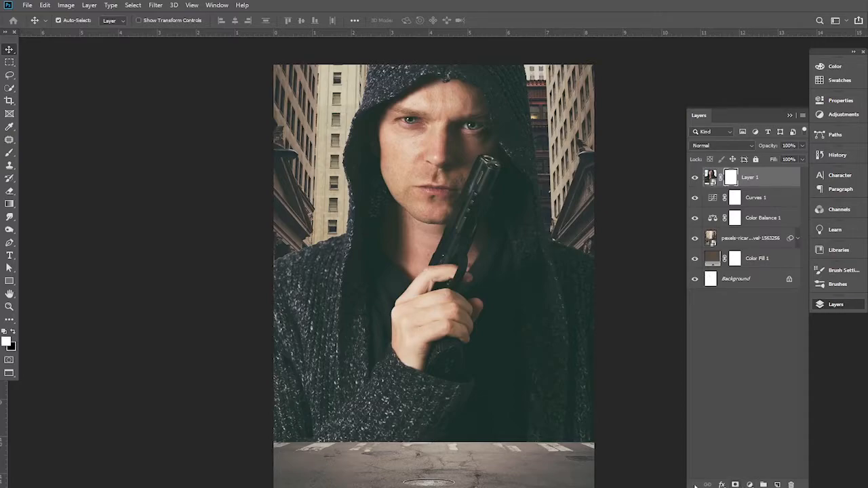
pyautogui.click(10, 205)
pyautogui.click(116, 21)
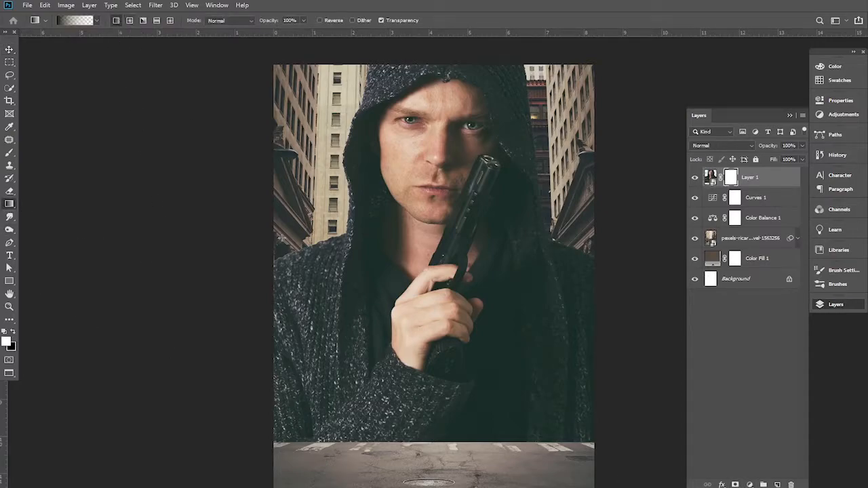
pyautogui.moveTo(444, 431); pyautogui.dragTo(441, 248)
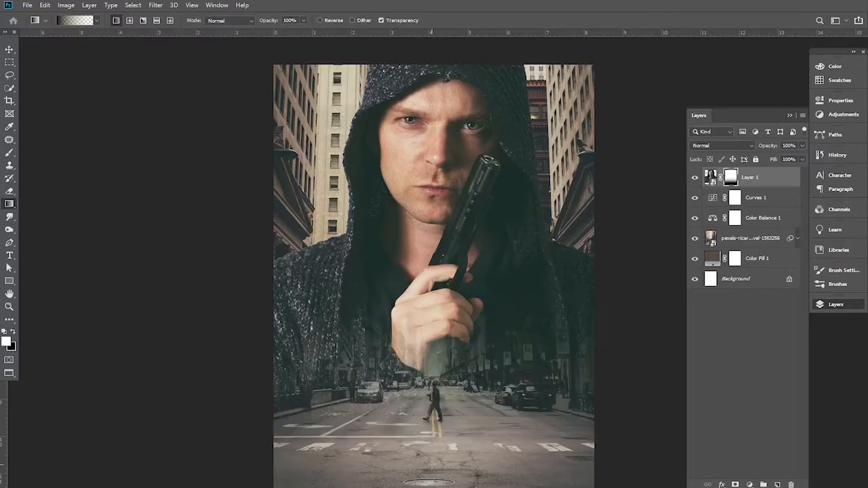
pyautogui.moveTo(435, 392); pyautogui.dragTo(435, 256)
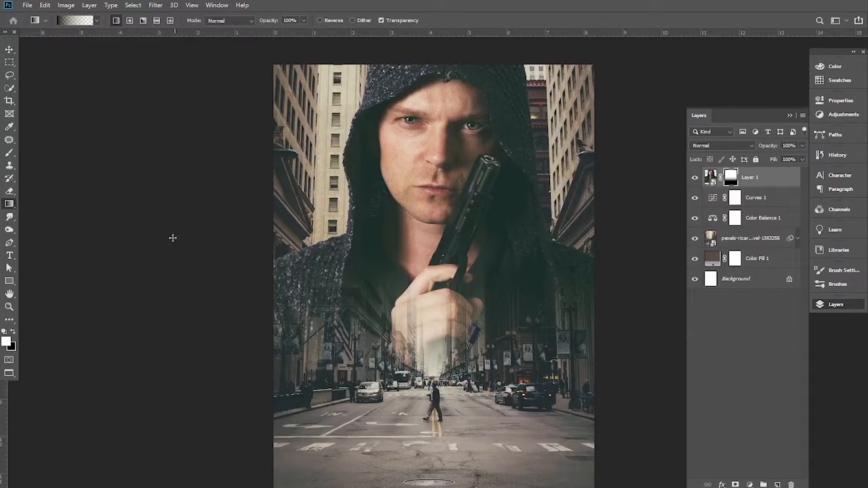
# Convert the street photo with its Curves and Color Balance adjustments into one Smart Object and toggle its visibility to check it
pyautogui.click(9, 49)
pyautogui.scroll(-1, 473, 243)
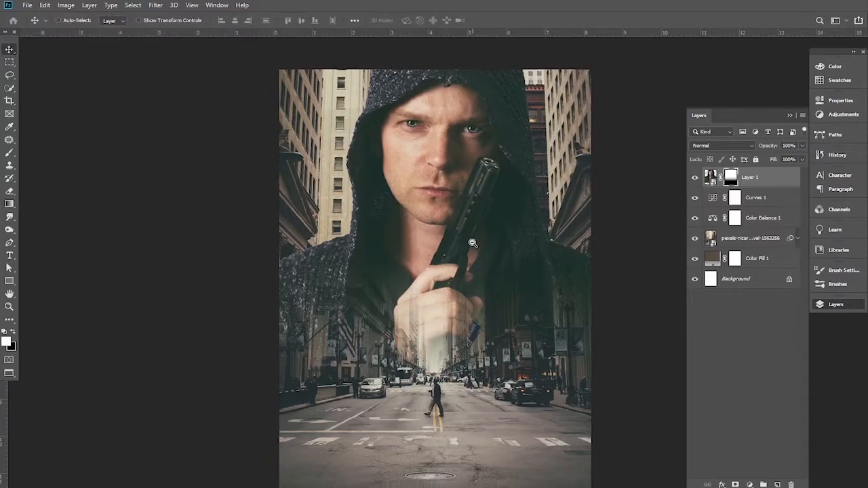
pyautogui.scroll(-1, 473, 243)
pyautogui.scroll(1, 452, 257)
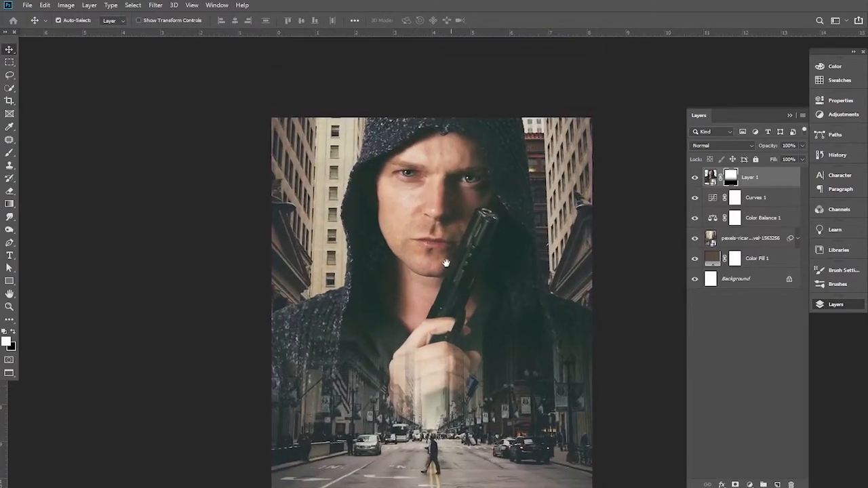
pyautogui.click(732, 244)
pyautogui.click(761, 203)
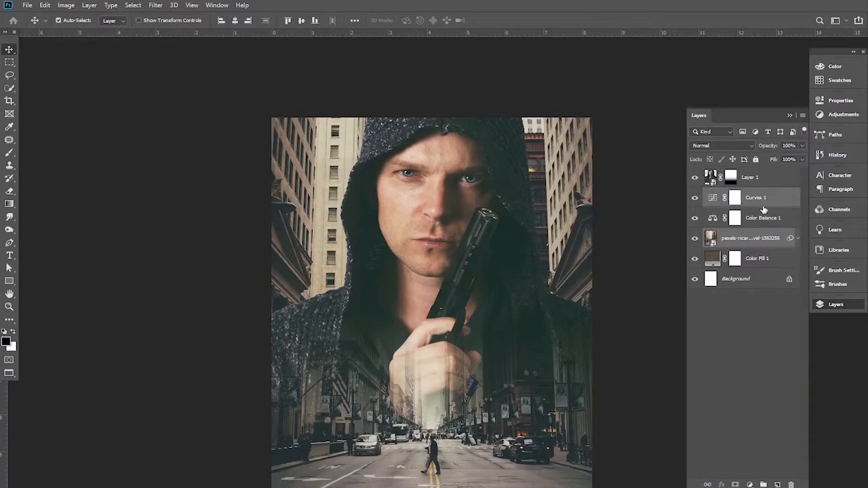
pyautogui.keyDown('shift'); pyautogui.click(759, 224); pyautogui.keyUp('shift')
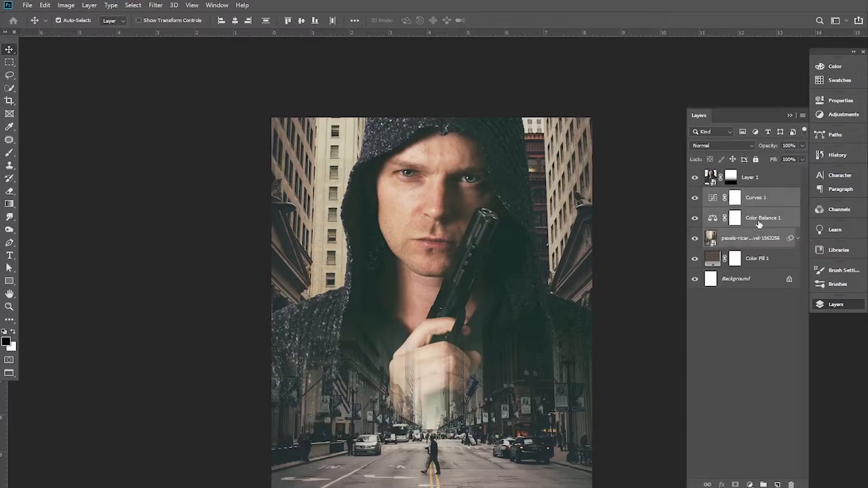
pyautogui.rightClick(759, 224)
pyautogui.click(634, 218)
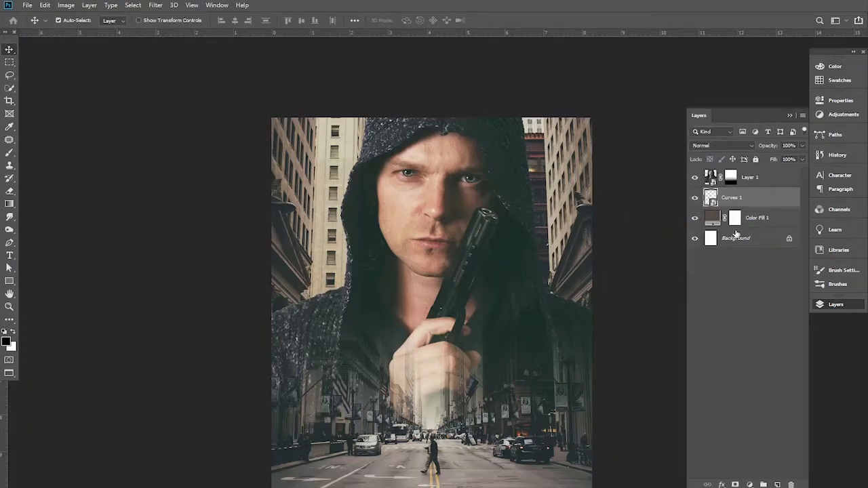
pyautogui.click(695, 198)
pyautogui.click(695, 198)
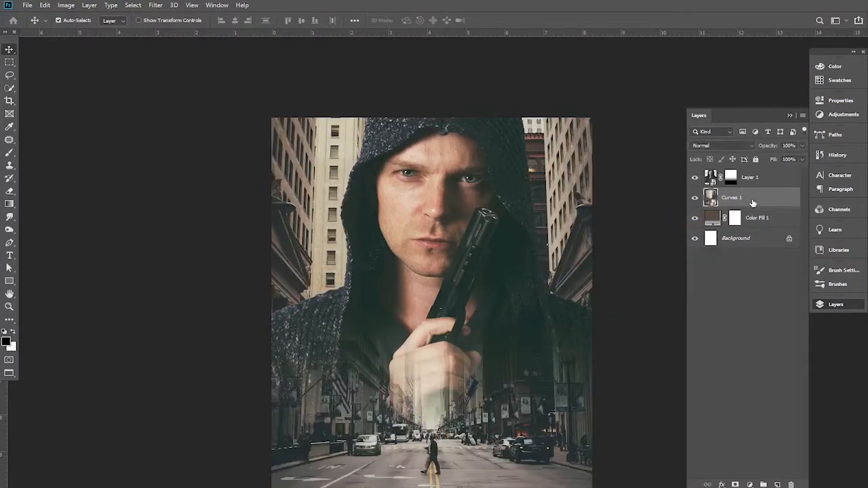
# Add a layer mask to the street Smart Object, duplicate the masked layer and hide the copy
pyautogui.click(735, 484)
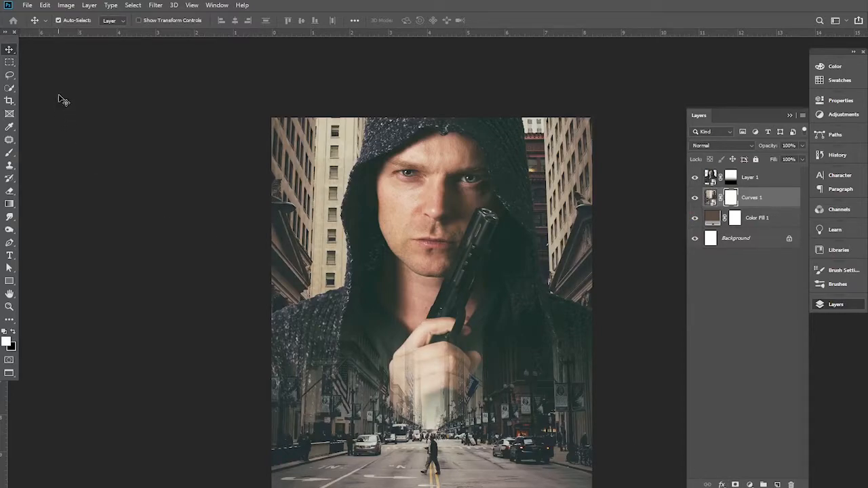
pyautogui.click(714, 197)
pyautogui.hotkey('ctrl', 'j')
pyautogui.click(695, 197)
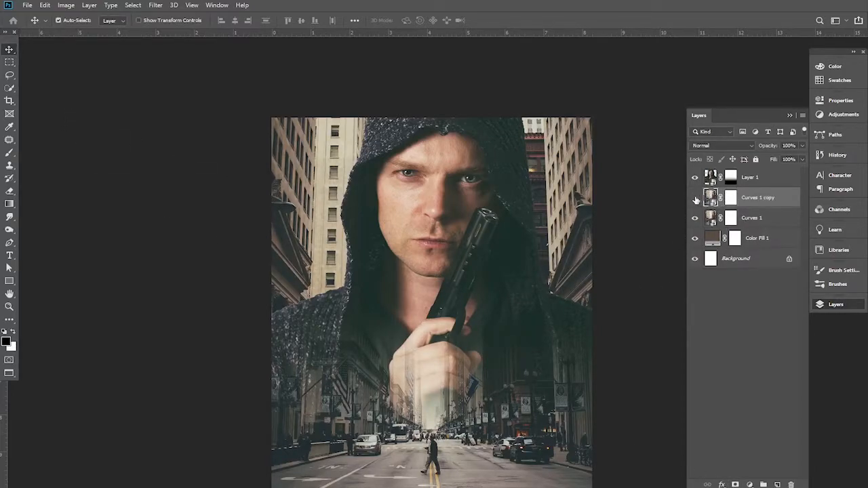
# Fade the buildings behind the hooded man by drawing radial gradients from his face outward on the original street layer's mask
pyautogui.click(735, 218)
pyautogui.click(9, 203)
pyautogui.click(130, 20)
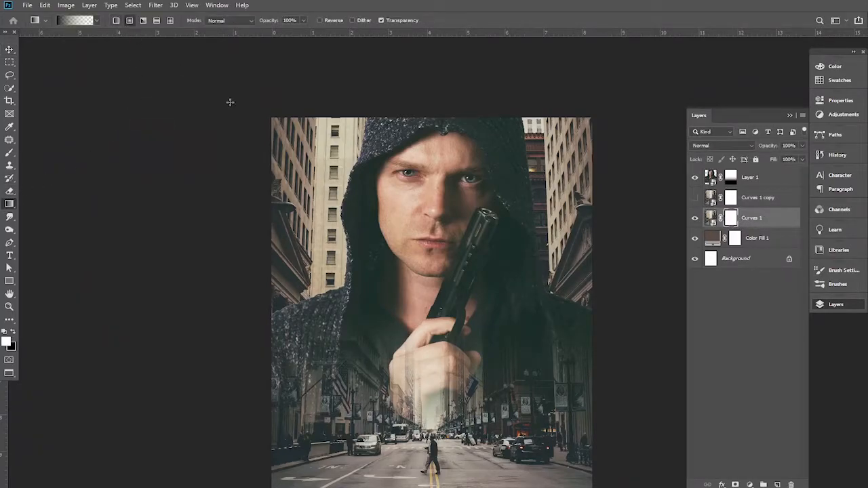
pyautogui.moveTo(440, 205); pyautogui.dragTo(407, 312)
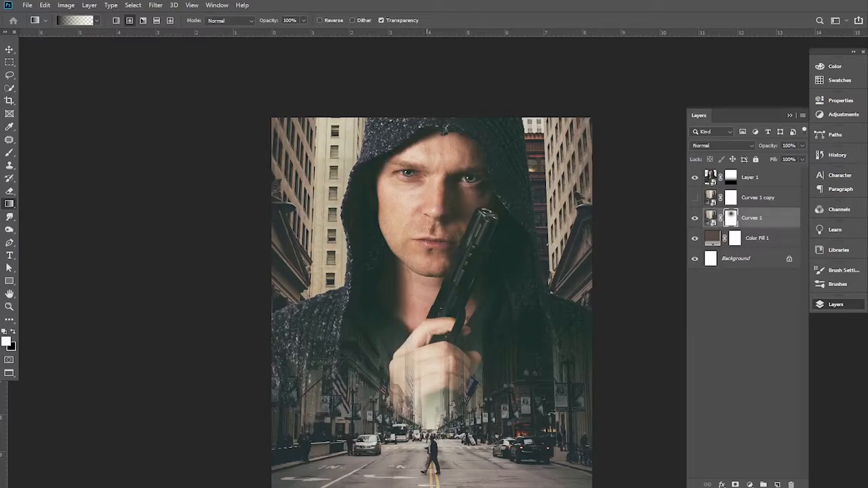
pyautogui.moveTo(430, 212); pyautogui.dragTo(278, 401)
pyautogui.moveTo(396, 235); pyautogui.dragTo(144, 174)
pyautogui.moveTo(430, 213); pyautogui.dragTo(172, 55)
pyautogui.moveTo(424, 213); pyautogui.dragTo(608, 120)
pyautogui.moveTo(441, 215); pyautogui.dragTo(571, 117)
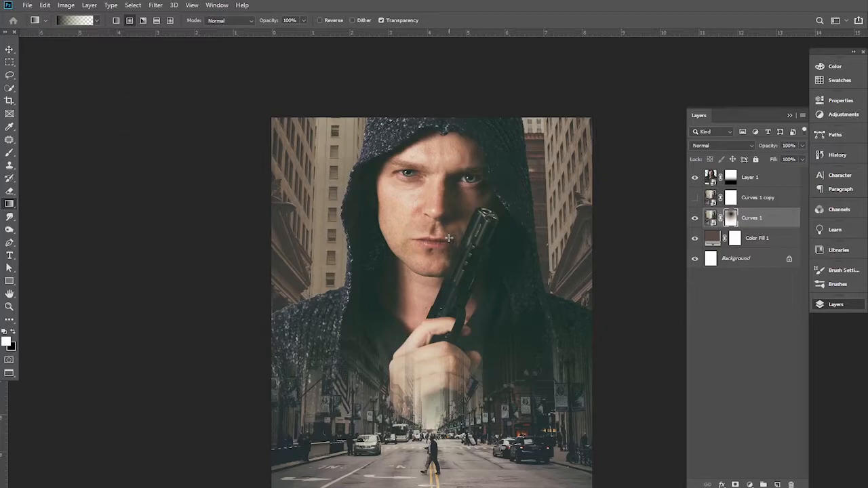
pyautogui.moveTo(263, 303); pyautogui.dragTo(145, 206)
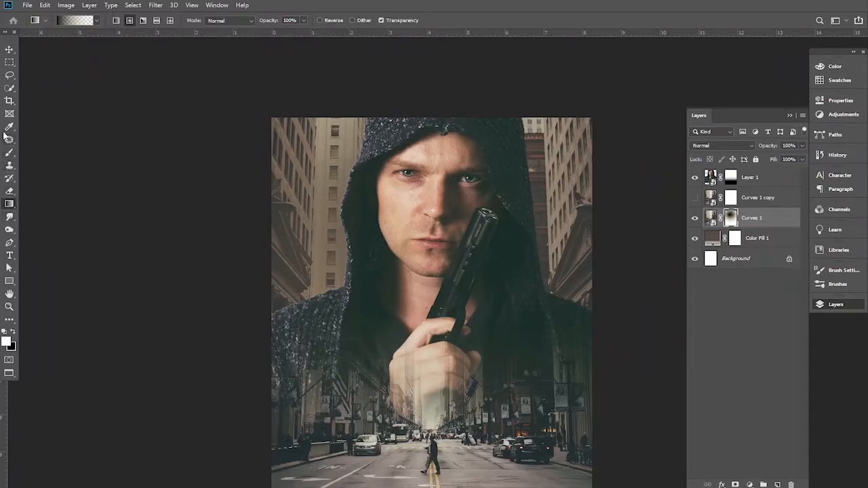
# Paint black on the street layer's mask with a soft 1400 px brush at 49% opacity to fade the buildings around the man
pyautogui.click(10, 154)
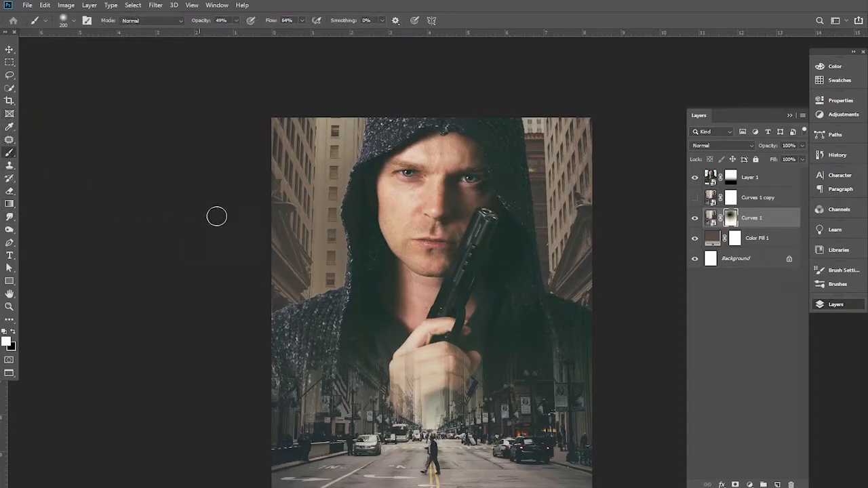
pyautogui.press(']')
pyautogui.press(']')
pyautogui.press(']')
pyautogui.press(']')
pyautogui.press(']')
pyautogui.press(']')
pyautogui.press(']')
pyautogui.press(']')
pyautogui.press(']')
pyautogui.press(']')
pyautogui.press(']')
pyautogui.press(']')
pyautogui.press(']')
pyautogui.press(']')
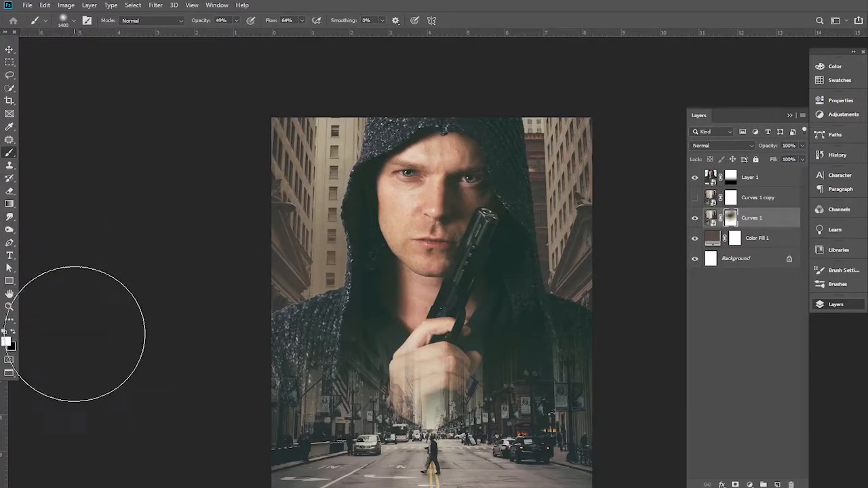
pyautogui.click(13, 333)
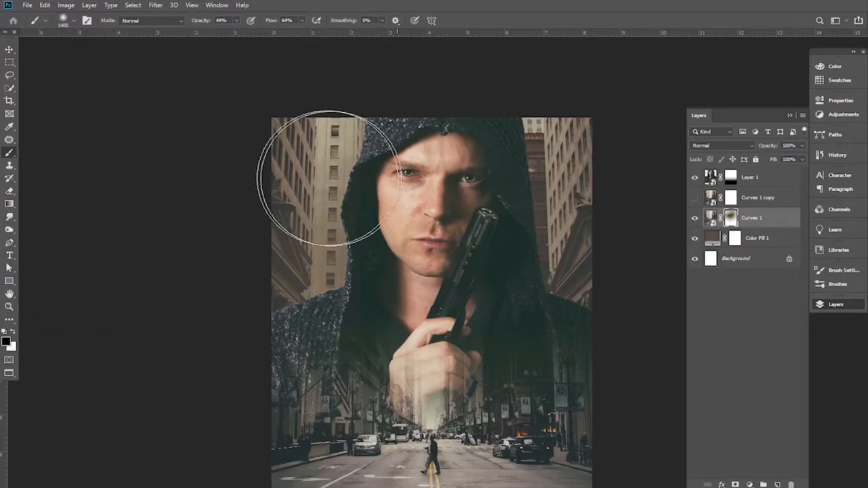
pyautogui.moveTo(459, 163)
pyautogui.mouseDown()
pyautogui.moveTo(559, 174)
pyautogui.moveTo(559, 261)
pyautogui.moveTo(550, 287)
pyautogui.moveTo(298, 286)
pyautogui.mouseUp()
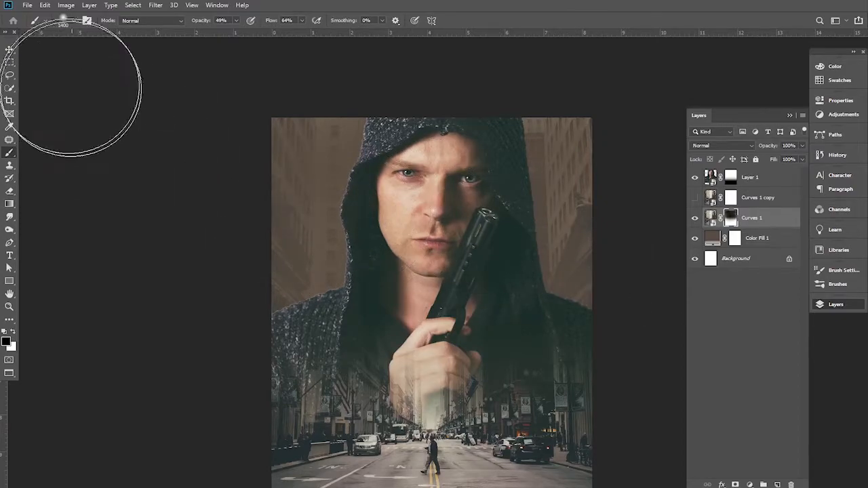
# Place the orange desert-sky image 565003 as an embedded layer above the street and move it to the canvas's upper edge
pyautogui.click(9, 50)
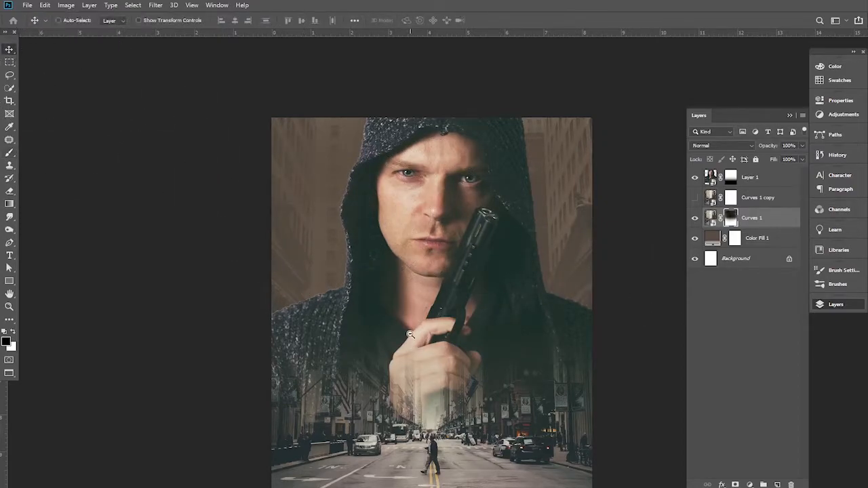
pyautogui.keyDown('ctrl'); pyautogui.keyDown('alt'); pyautogui.click(414, 332); pyautogui.keyUp('alt'); pyautogui.keyUp('ctrl')
pyautogui.keyDown('ctrl'); pyautogui.click(423, 315); pyautogui.keyUp('ctrl')
pyautogui.moveTo(422, 312); pyautogui.dragTo(418, 276)
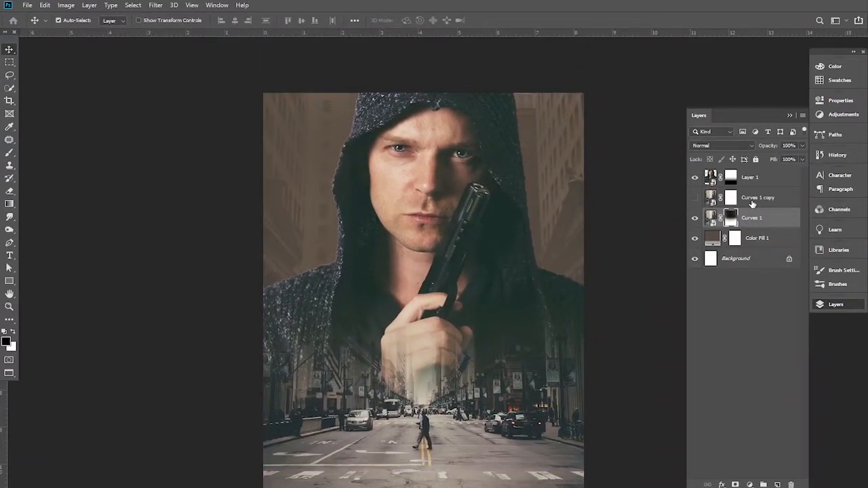
pyautogui.click(28, 6)
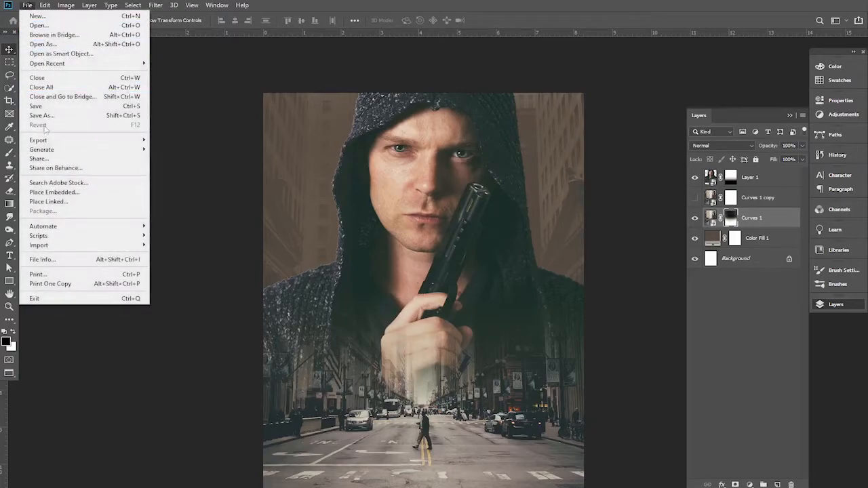
pyautogui.click(42, 195)
pyautogui.click(462, 415)
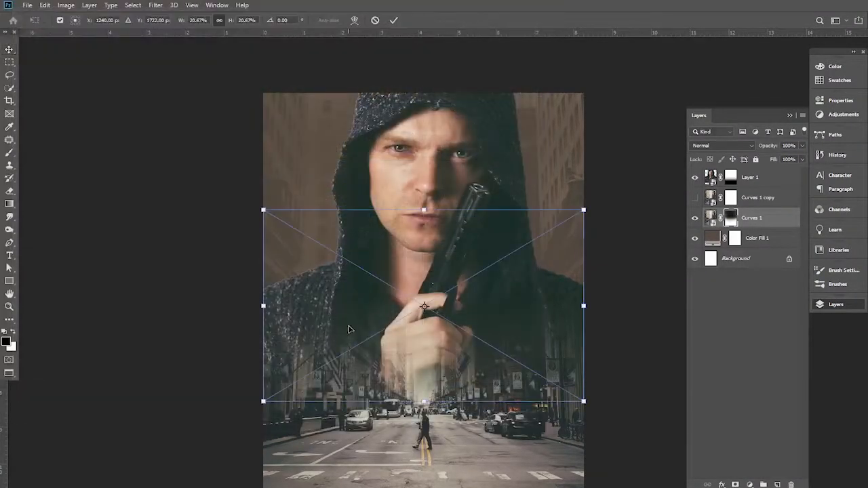
pyautogui.moveTo(511, 352); pyautogui.dragTo(510, 232)
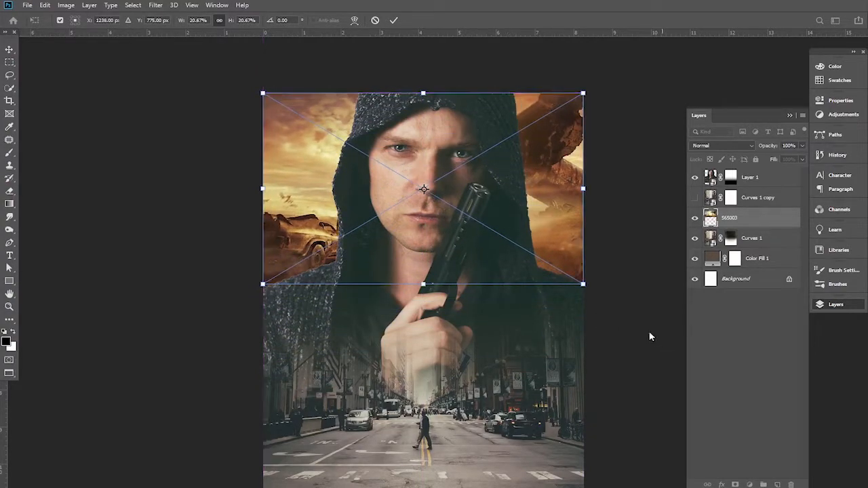
# Enlarge the placed desert-sky image to about 39.9% so it covers most of the canvas height
pyautogui.moveTo(588, 285); pyautogui.dragTo(830, 432)
pyautogui.keyDown('alt'); pyautogui.click(461, 295); pyautogui.keyUp('alt')
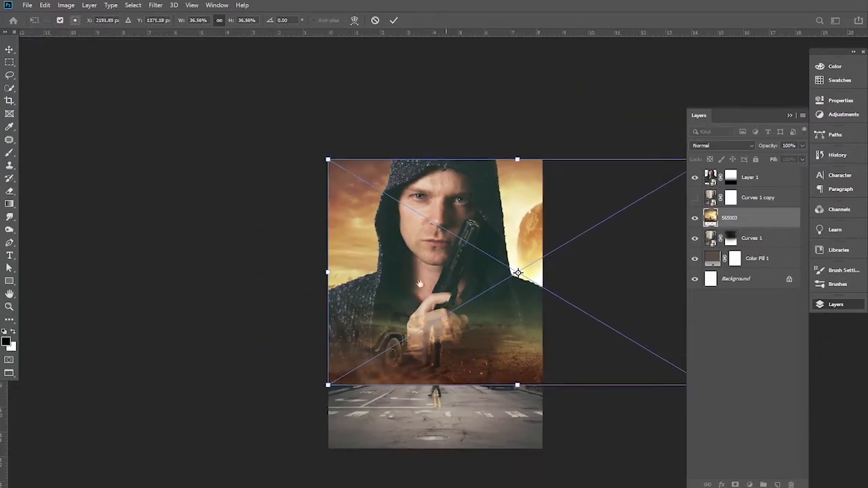
pyautogui.moveTo(462, 298); pyautogui.dragTo(370, 256)
pyautogui.moveTo(616, 341); pyautogui.dragTo(628, 399)
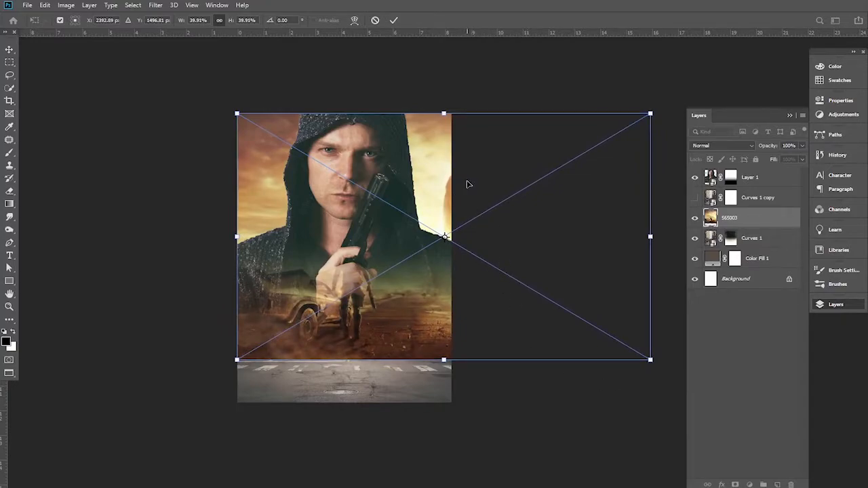
# Flip the desert-sky image horizontally, shift it back across the canvas, enlarge it slightly and commit the placement
pyautogui.rightClick(378, 186)
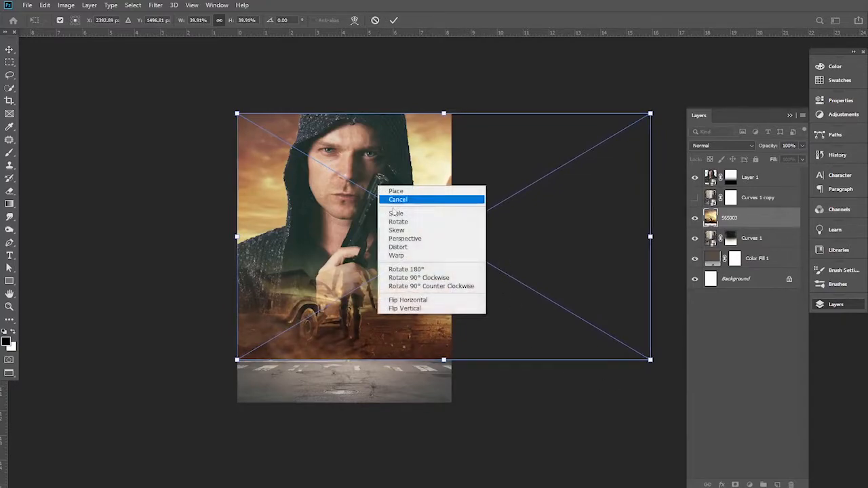
pyautogui.click(409, 301)
pyautogui.moveTo(413, 211); pyautogui.dragTo(214, 208)
pyautogui.moveTo(37, 361); pyautogui.dragTo(23, 367)
pyautogui.hotkey('ctrl', 'h')
pyautogui.press('Return')
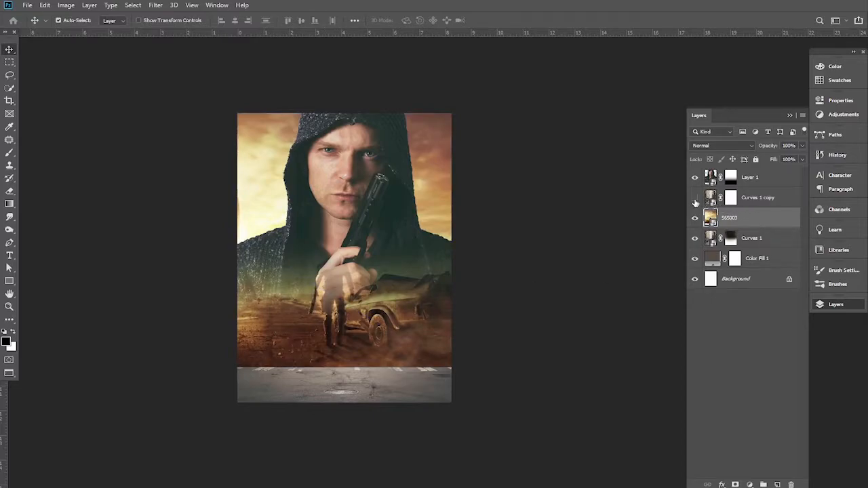
# Move the hidden street copy beneath the desert-sky layer and make it visible
pyautogui.click(695, 199)
pyautogui.click(695, 199)
pyautogui.moveTo(709, 199); pyautogui.dragTo(699, 229)
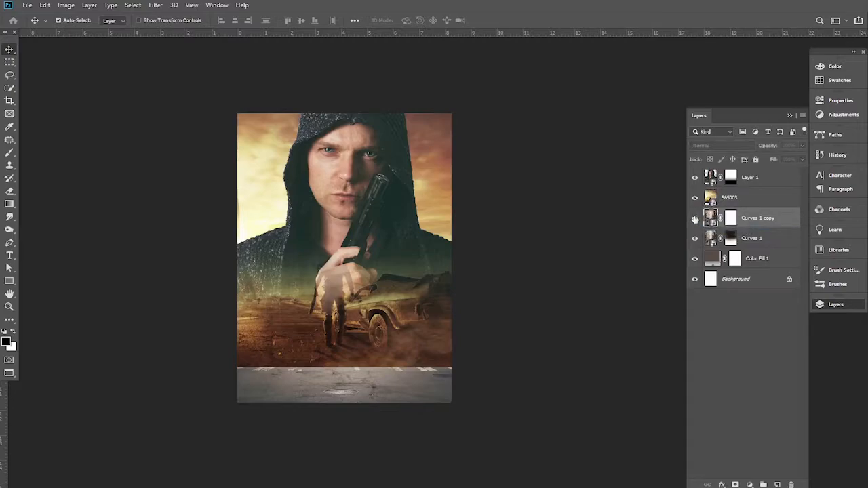
# Add a layer mask to the desert-sky image and fade its lower part with a linear gradient running up to the man's chin
pyautogui.click(743, 199)
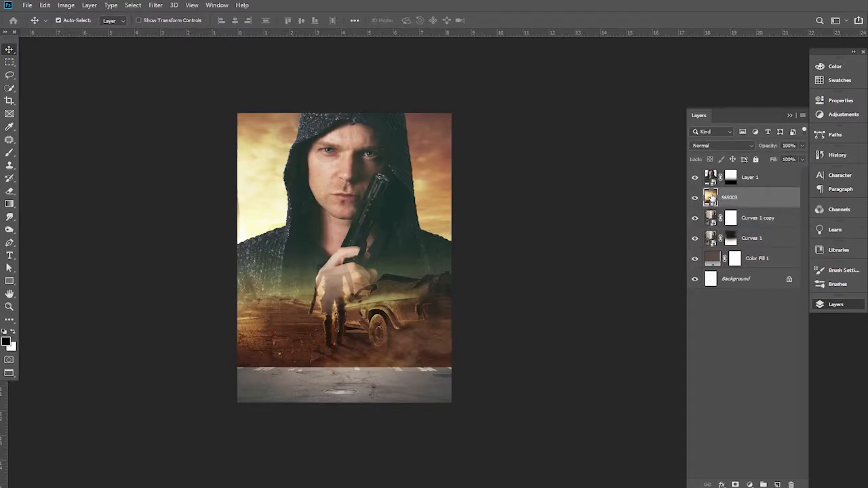
pyautogui.click(735, 485)
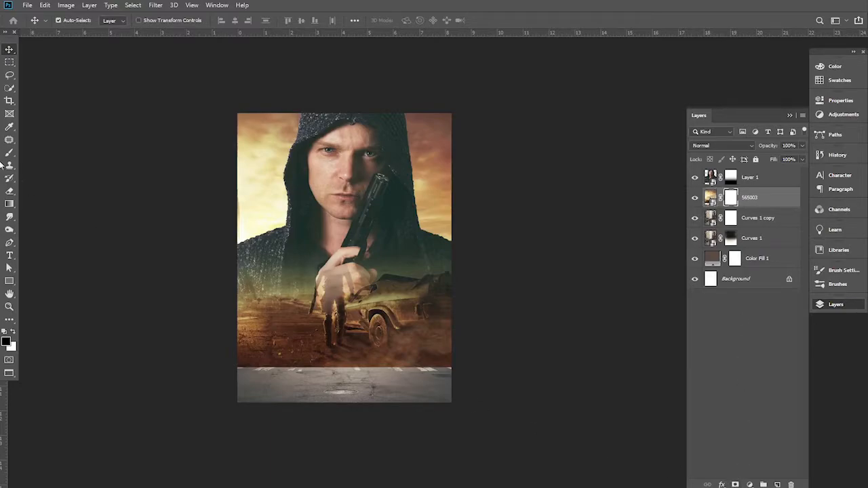
pyautogui.click(10, 204)
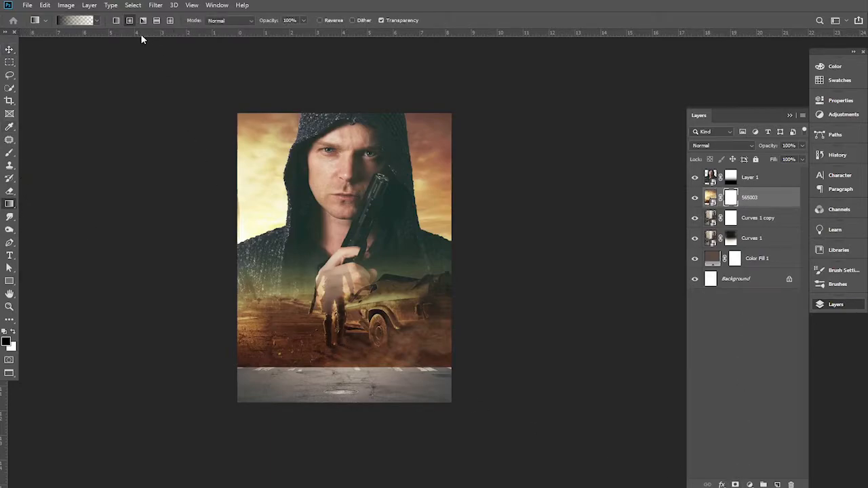
pyautogui.click(116, 20)
pyautogui.moveTo(350, 364); pyautogui.dragTo(353, 220)
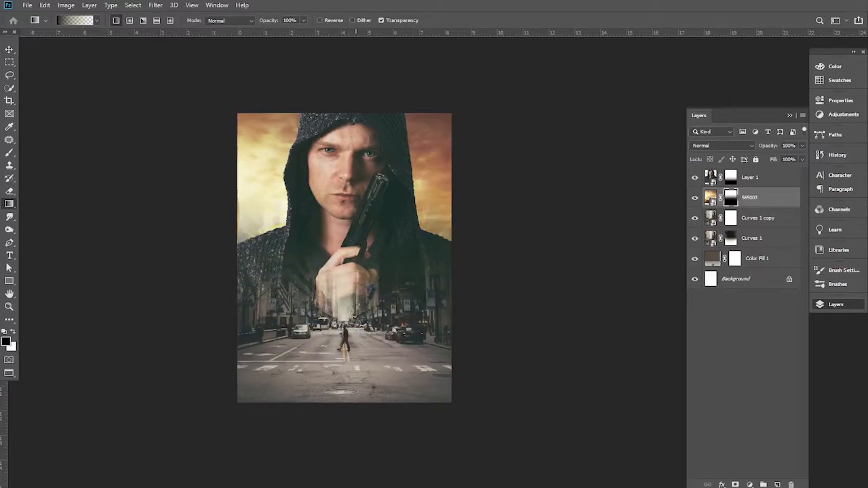
# Reduce the desert-sky layer's opacity to 65% so the buildings blend through it, and check the composition
pyautogui.click(10, 53)
pyautogui.keyDown('ctrl'); pyautogui.click(380, 203); pyautogui.keyUp('ctrl')
pyautogui.moveTo(380, 235); pyautogui.dragTo(408, 234)
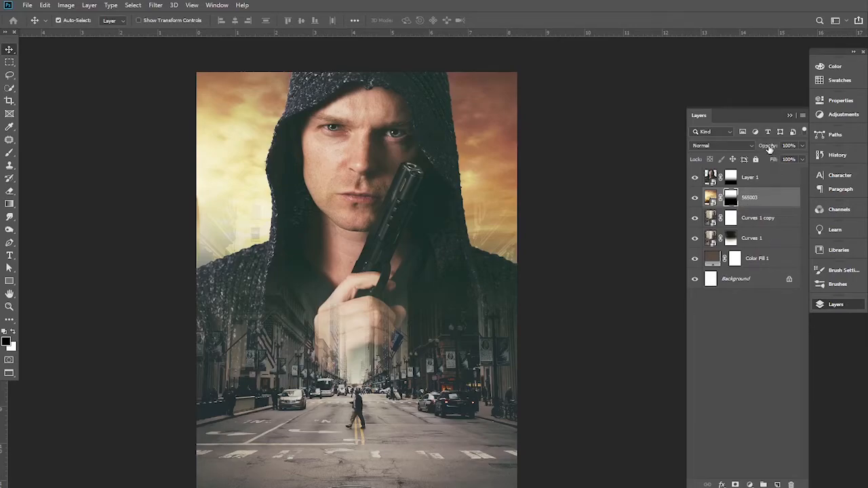
pyautogui.moveTo(769, 148); pyautogui.dragTo(763, 148)
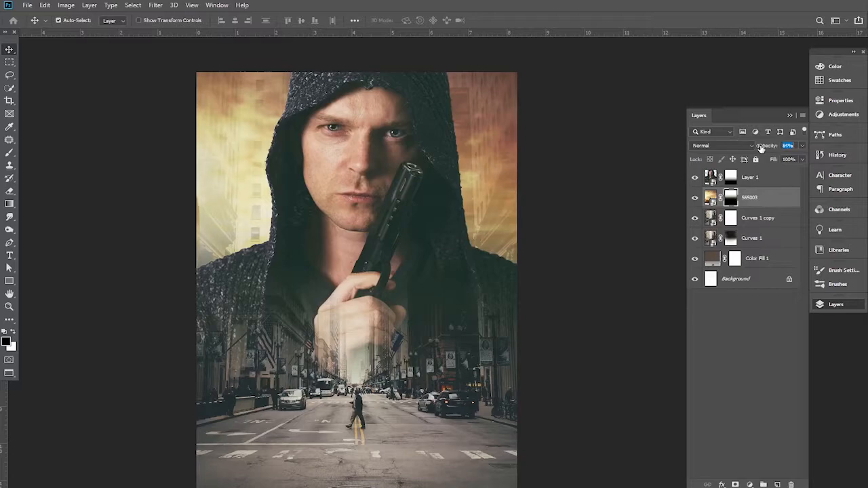
pyautogui.moveTo(760, 148); pyautogui.dragTo(752, 150)
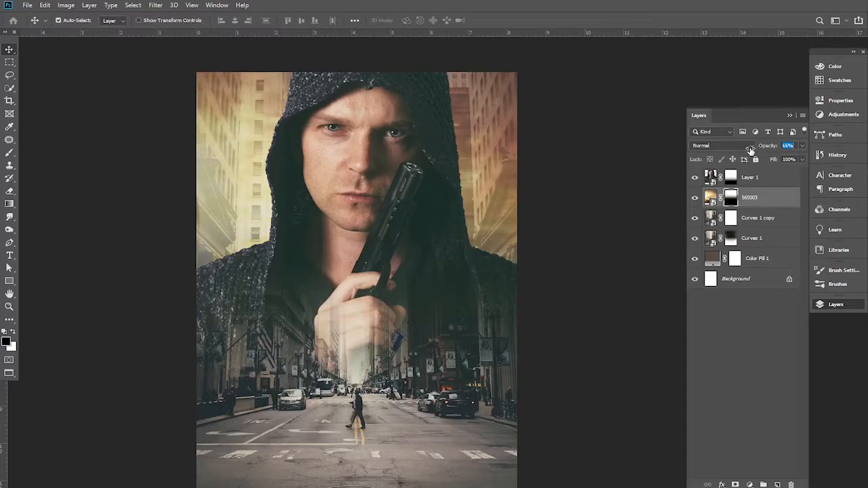
pyautogui.hotkey('ctrl', '-')
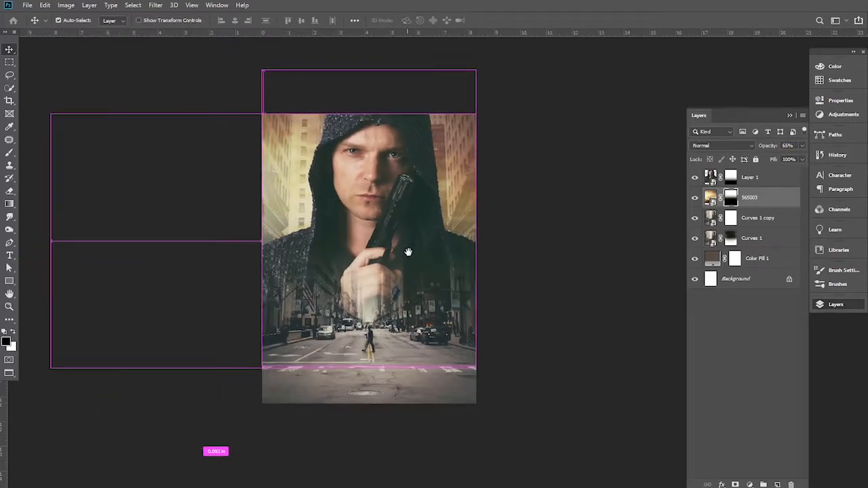
pyautogui.keyDown('ctrl'); pyautogui.click(409, 254); pyautogui.keyUp('ctrl')
pyautogui.moveTo(409, 253); pyautogui.dragTo(416, 265)
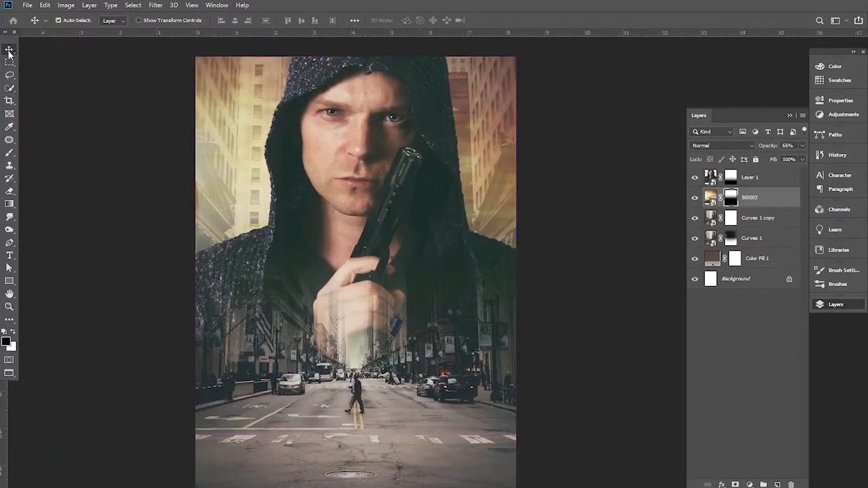
# Open the hooded man's layer in the Camera Raw Filter and set Temperature to -5 and Tint to -13
pyautogui.click(752, 177)
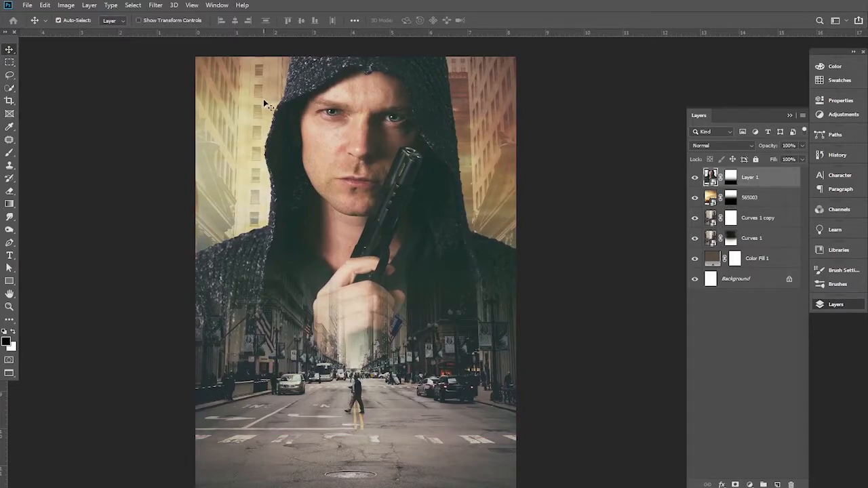
pyautogui.click(156, 5)
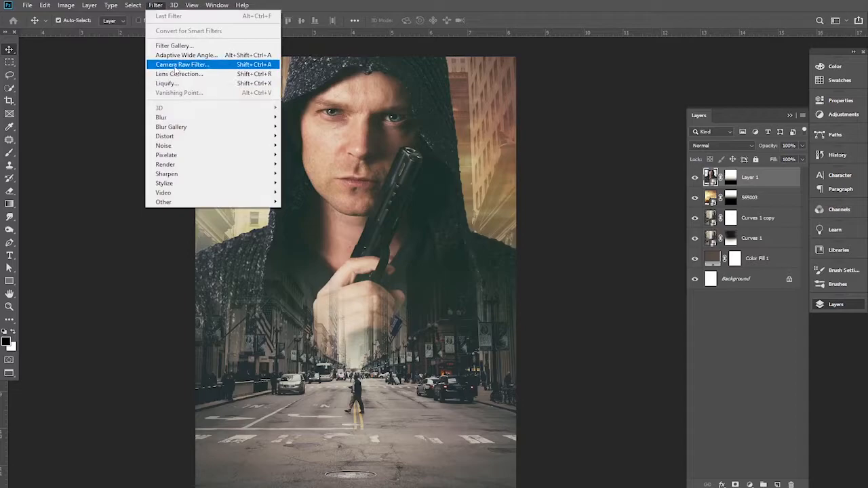
pyautogui.click(180, 65)
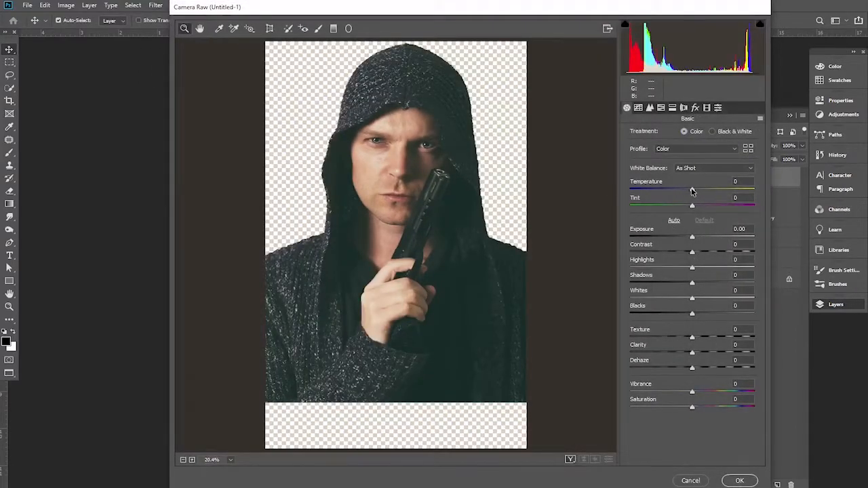
pyautogui.moveTo(692, 192); pyautogui.dragTo(690, 192)
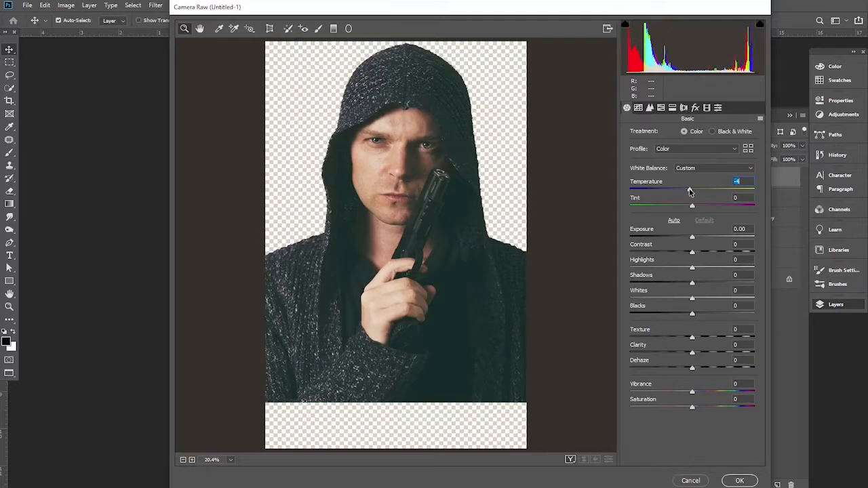
pyautogui.moveTo(692, 209)
pyautogui.mouseDown()
pyautogui.moveTo(684, 209)
pyautogui.moveTo(689, 192)
pyautogui.mouseUp()
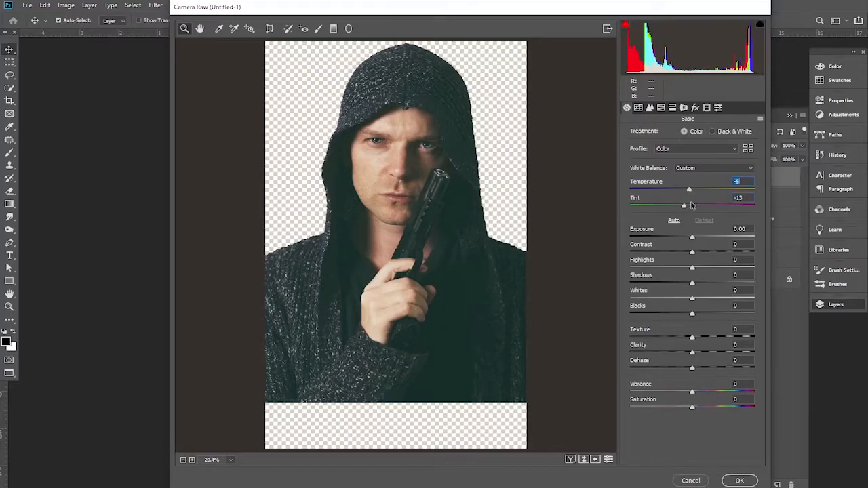
# Set the man's Exposure to +0.30, Contrast to -13, Highlights to -8 and Shadows to +27
pyautogui.moveTo(693, 239); pyautogui.dragTo(695, 240)
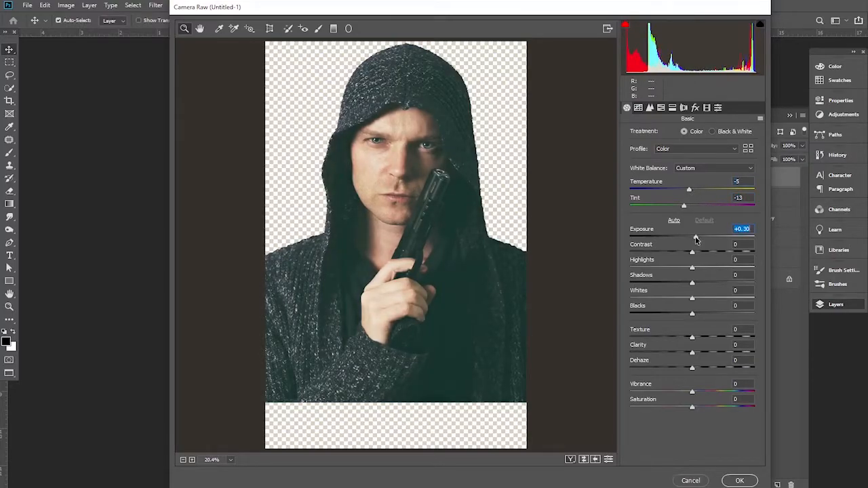
pyautogui.moveTo(692, 253); pyautogui.dragTo(685, 254)
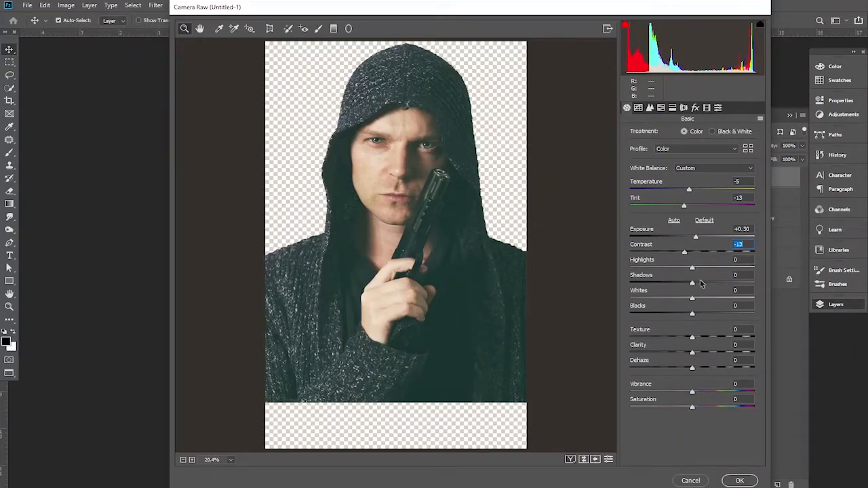
pyautogui.moveTo(692, 270)
pyautogui.mouseDown()
pyautogui.moveTo(709, 269)
pyautogui.moveTo(629, 269)
pyautogui.moveTo(674, 268)
pyautogui.moveTo(694, 285)
pyautogui.moveTo(729, 285)
pyautogui.moveTo(710, 285)
pyautogui.moveTo(702, 269)
pyautogui.moveTo(719, 274)
pyautogui.moveTo(687, 274)
pyautogui.mouseUp()
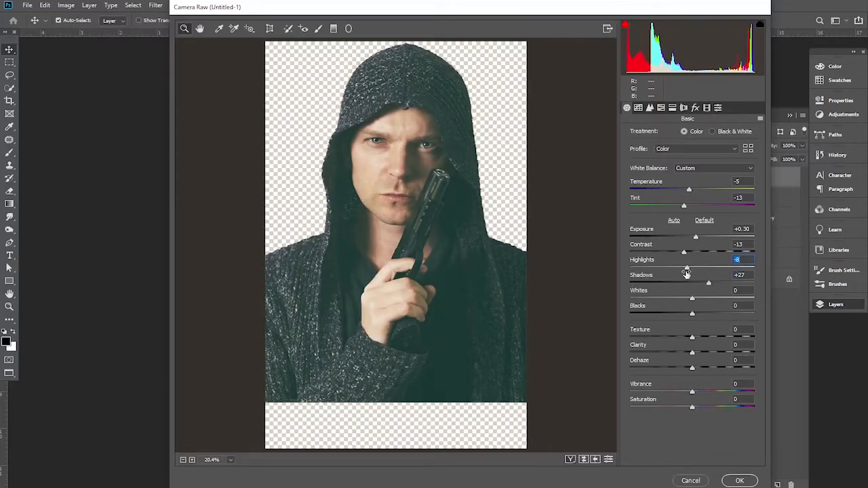
# Set Texture to +9 and Clarity to +13, fine-tune Vibrance and Saturation, apply the filter and collapse the layer's smart filter list
pyautogui.moveTo(692, 338); pyautogui.dragTo(701, 355)
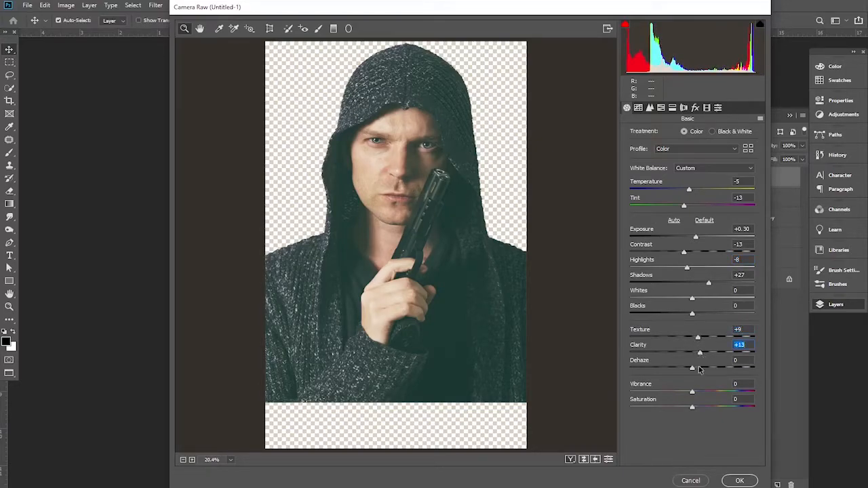
pyautogui.moveTo(693, 393)
pyautogui.mouseDown()
pyautogui.moveTo(681, 396)
pyautogui.moveTo(692, 407)
pyautogui.mouseUp()
pyautogui.click(739, 481)
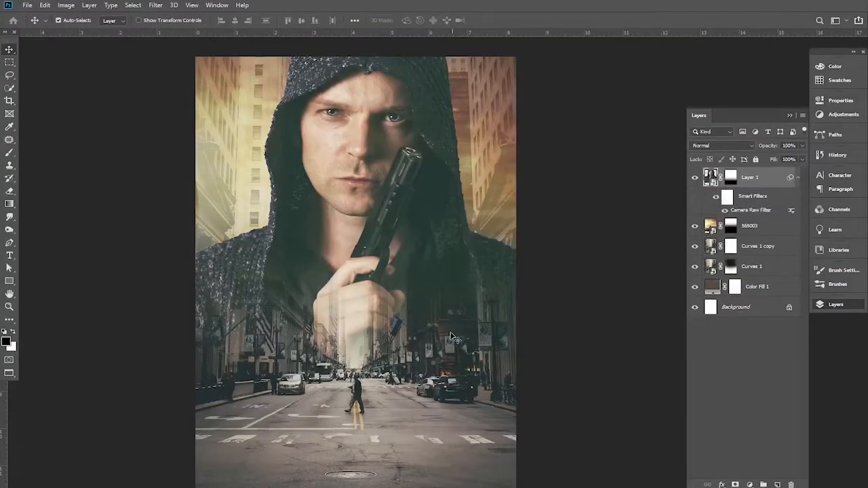
pyautogui.moveTo(443, 341); pyautogui.dragTo(423, 301)
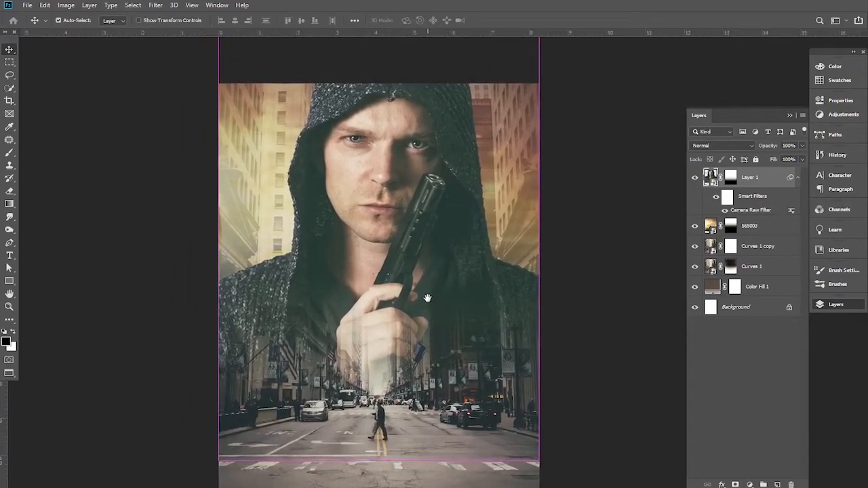
pyautogui.click(798, 179)
# Add a Levels adjustment clipped to the man's layer and raise its black input level to 11
pyautogui.click(750, 485)
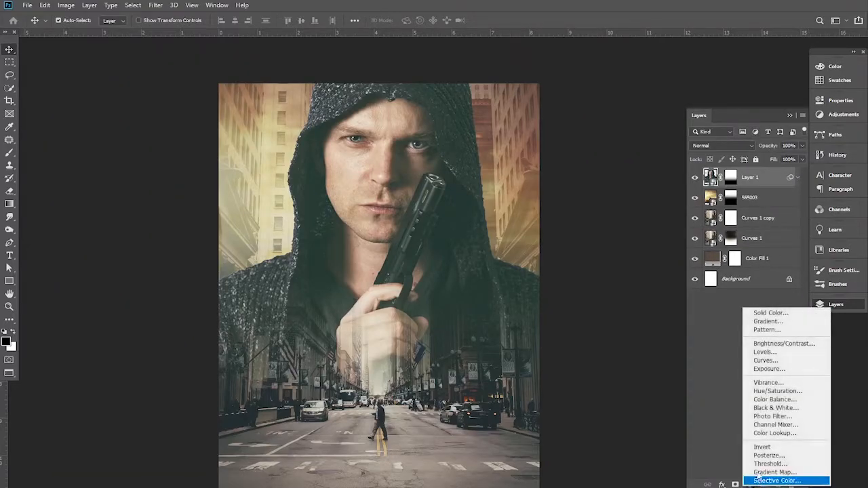
pyautogui.click(773, 357)
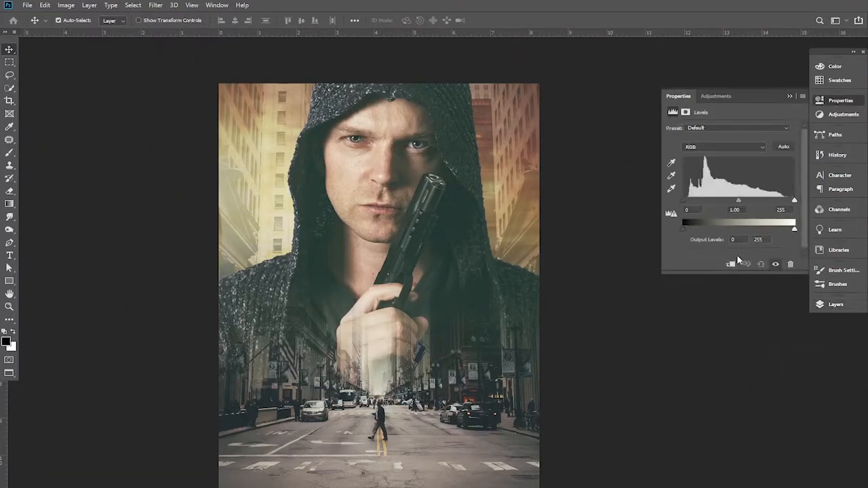
pyautogui.click(731, 265)
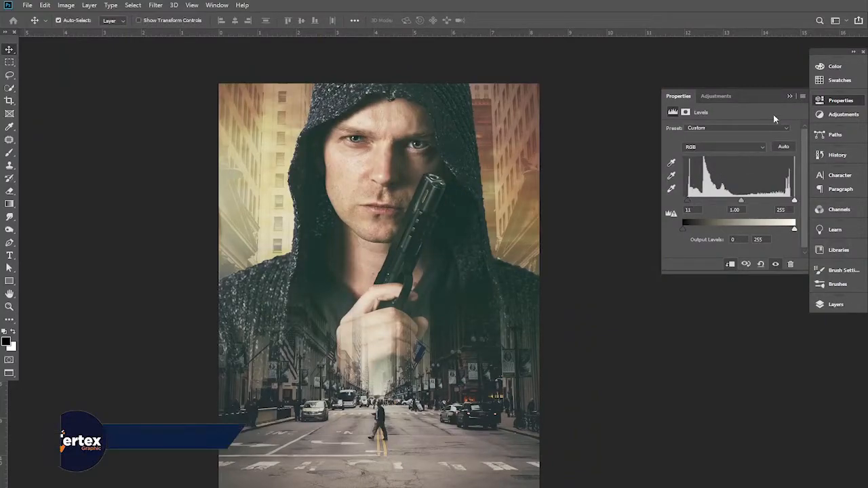
pyautogui.click(790, 96)
pyautogui.click(836, 305)
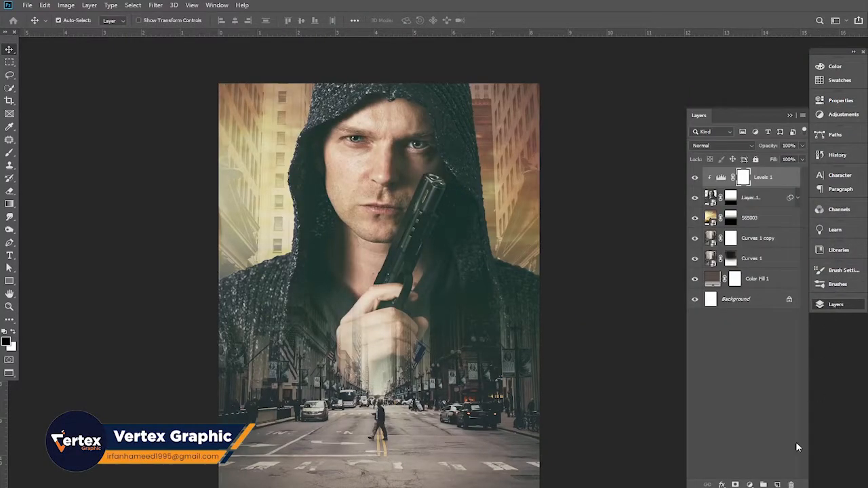
# Add a Curves adjustment clipped to the man, lowering the white point and shadows and lifting the upper midtones, and compare before and after
pyautogui.click(757, 485)
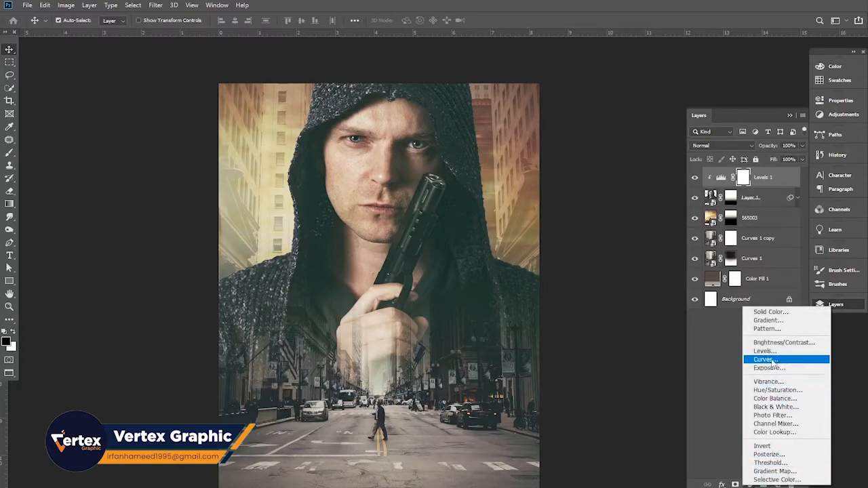
pyautogui.click(772, 362)
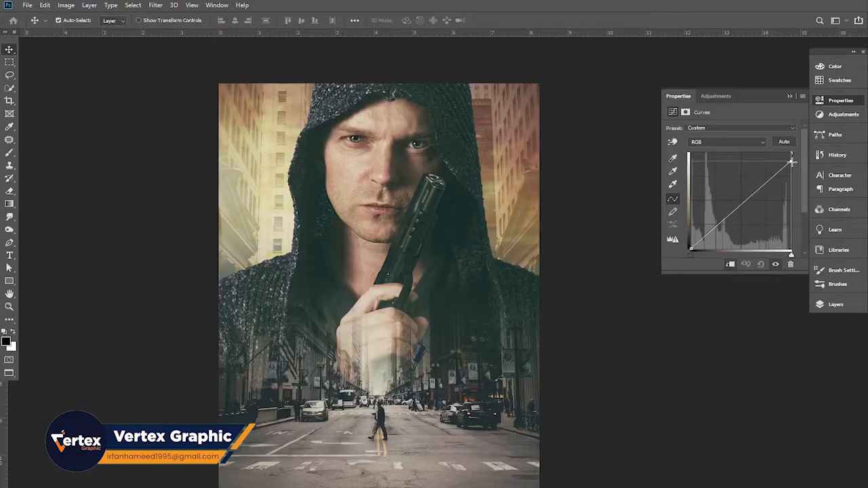
pyautogui.moveTo(721, 222); pyautogui.dragTo(722, 226)
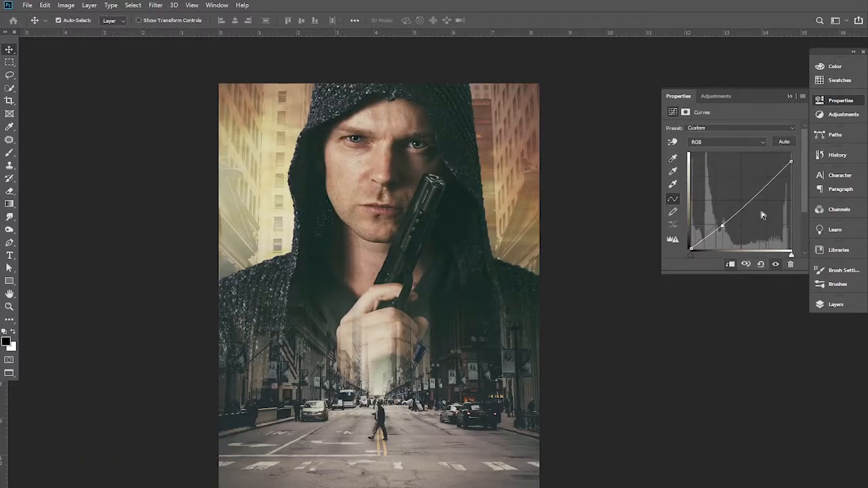
pyautogui.moveTo(759, 192); pyautogui.dragTo(757, 189)
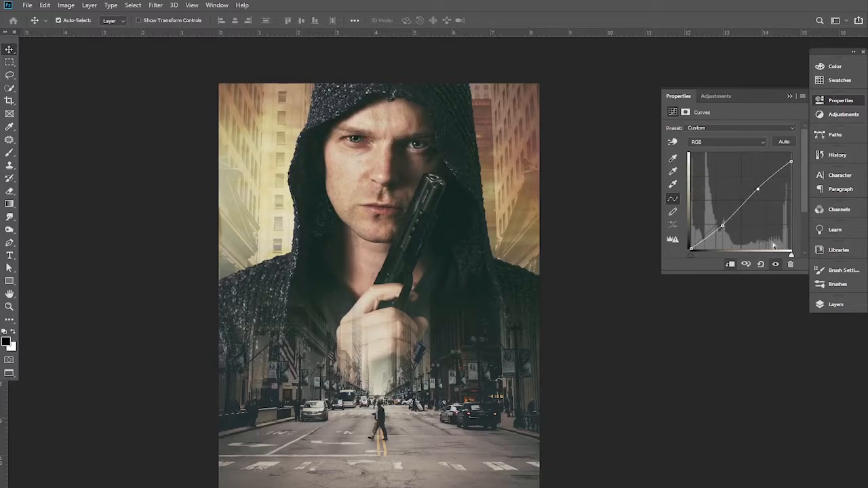
pyautogui.click(773, 264)
pyautogui.click(774, 265)
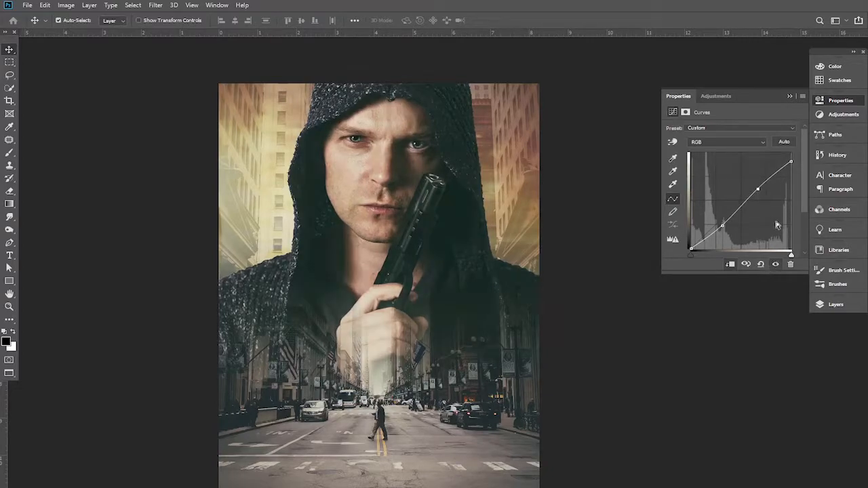
pyautogui.click(790, 95)
pyautogui.click(839, 304)
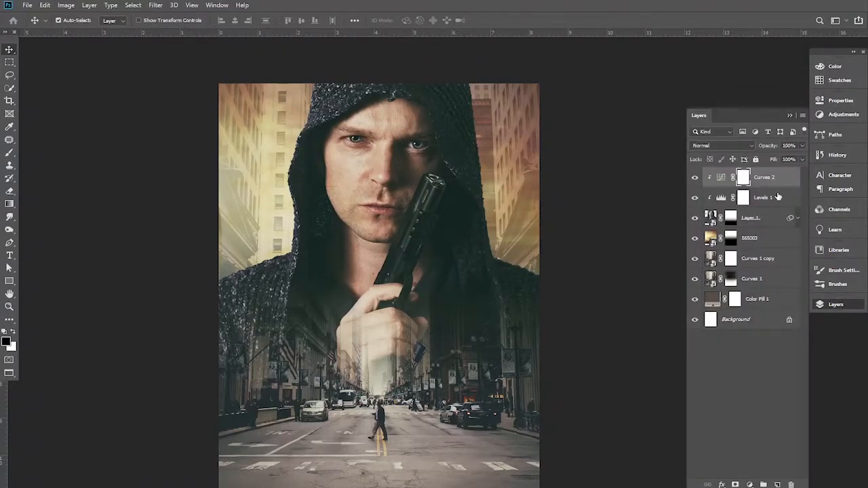
# Reduce the man's Curves adjustment opacity to 79% and toggle its visibility to check the effect
pyautogui.moveTo(770, 147); pyautogui.dragTo(759, 147)
pyautogui.click(694, 178)
pyautogui.click(695, 177)
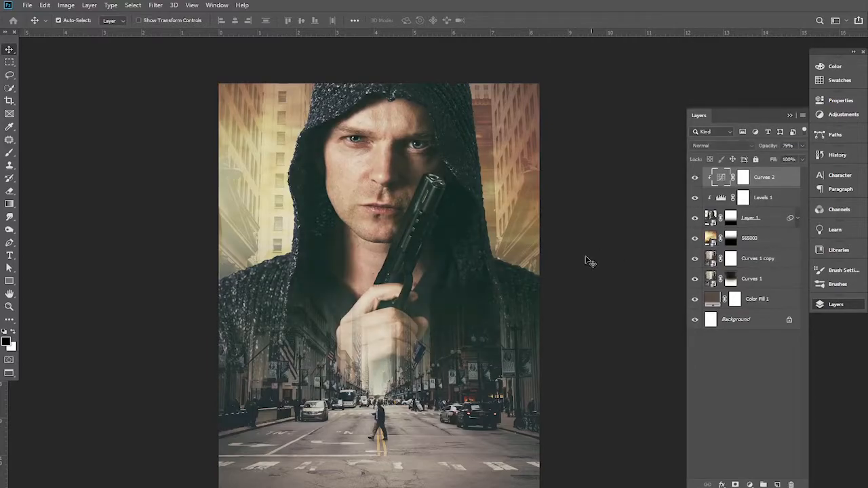
pyautogui.keyDown('alt'); pyautogui.click(438, 228); pyautogui.keyUp('alt')
pyautogui.moveTo(453, 263)
pyautogui.mouseDown()
pyautogui.moveTo(451, 240)
pyautogui.moveTo(458, 248)
pyautogui.mouseUp()
pyautogui.keyDown('ctrl'); pyautogui.click(448, 234); pyautogui.keyUp('ctrl')
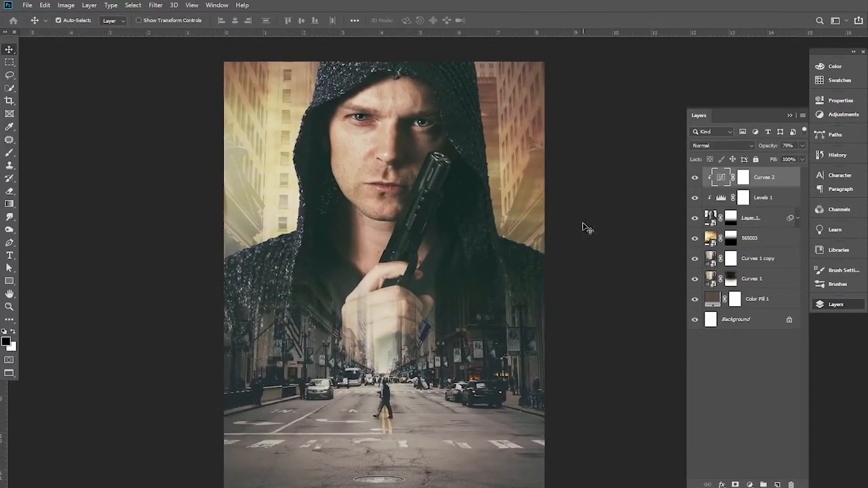
pyautogui.keyDown('ctrl'); pyautogui.click(582, 224); pyautogui.keyUp('ctrl')
# Raise the desert-sky layer's opacity to 83% and check the composition
pyautogui.click(752, 242)
pyautogui.moveTo(767, 148); pyautogui.dragTo(775, 149)
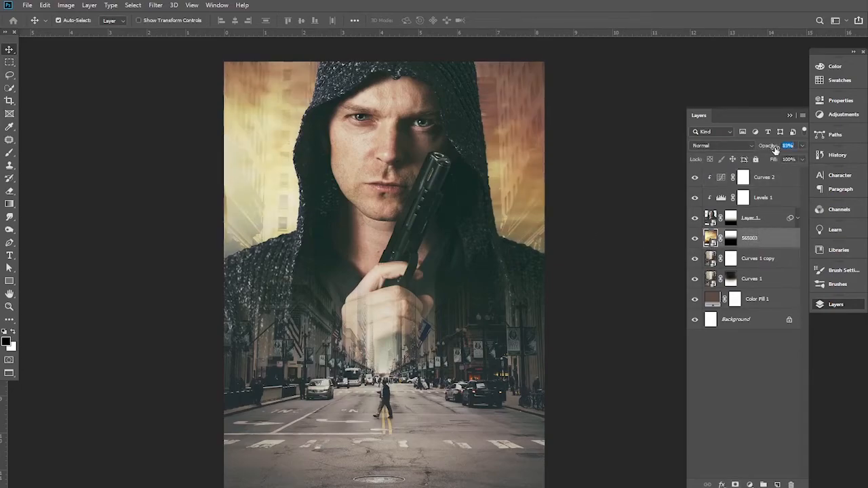
pyautogui.keyDown('ctrl'); pyautogui.click(613, 255); pyautogui.keyUp('ctrl')
pyautogui.keyDown('alt'); pyautogui.click(495, 241); pyautogui.keyUp('alt')
pyautogui.keyDown('ctrl'); pyautogui.click(494, 241); pyautogui.keyUp('ctrl')
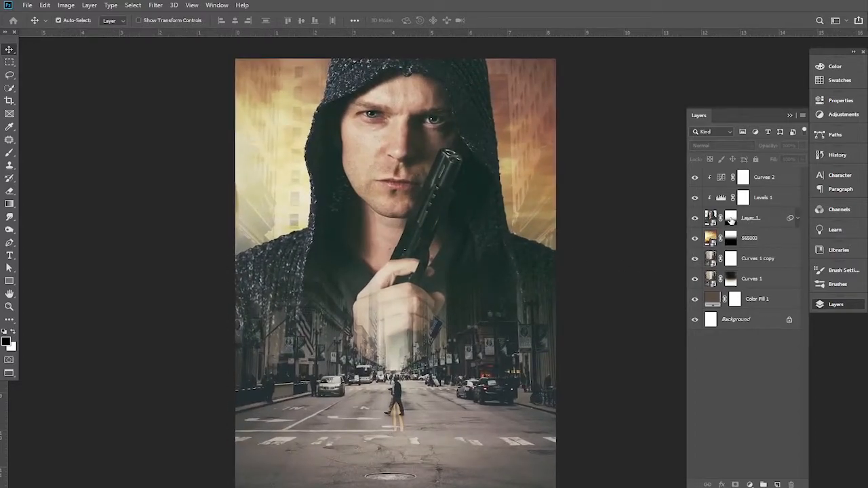
# Fade the man's lower part further into the street with a short linear gradient on his layer mask, running up to his hand
pyautogui.click(750, 220)
pyautogui.click(9, 205)
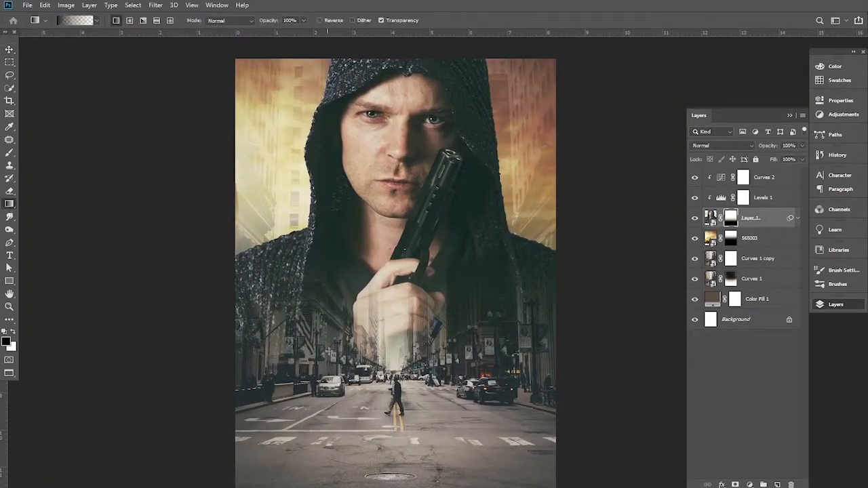
pyautogui.moveTo(368, 363); pyautogui.dragTo(390, 324)
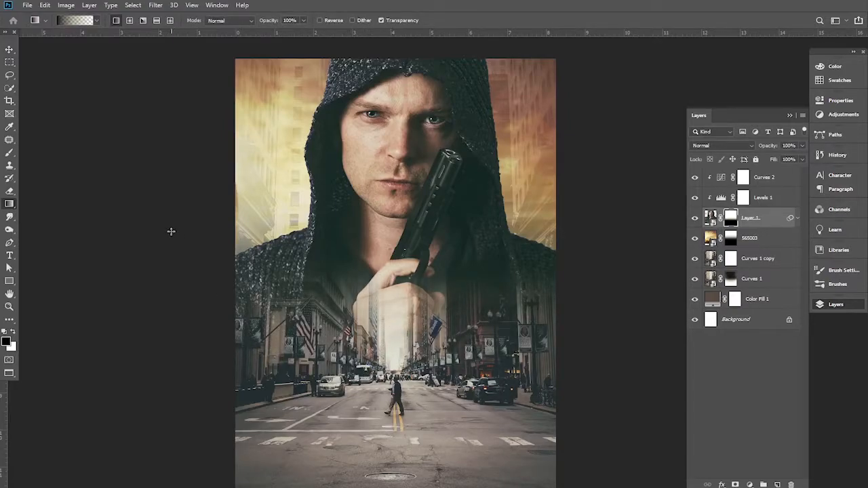
pyautogui.click(10, 49)
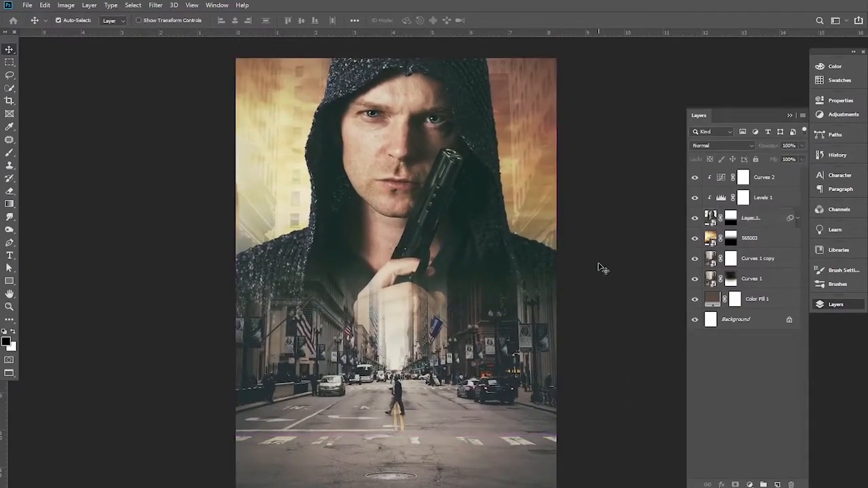
# Add a Color Balance adjustment on top of all layers with midtones at Cyan–Red -6 and Yellow–Blue +9
pyautogui.click(763, 180)
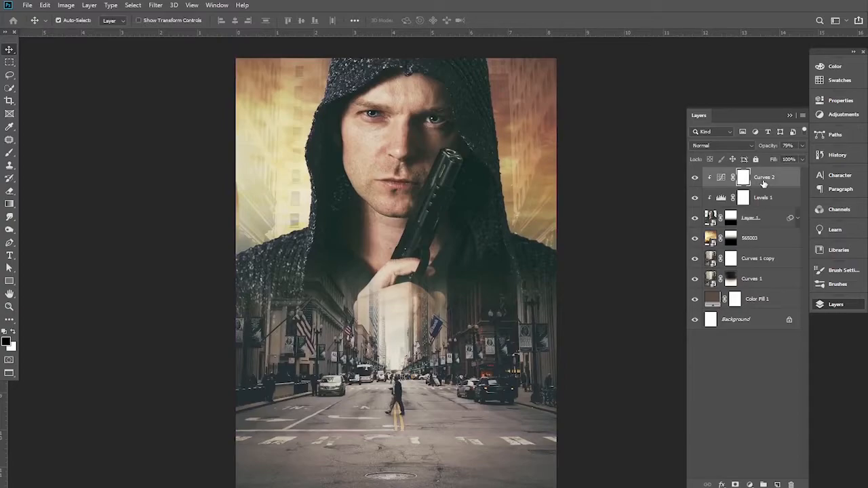
pyautogui.click(749, 485)
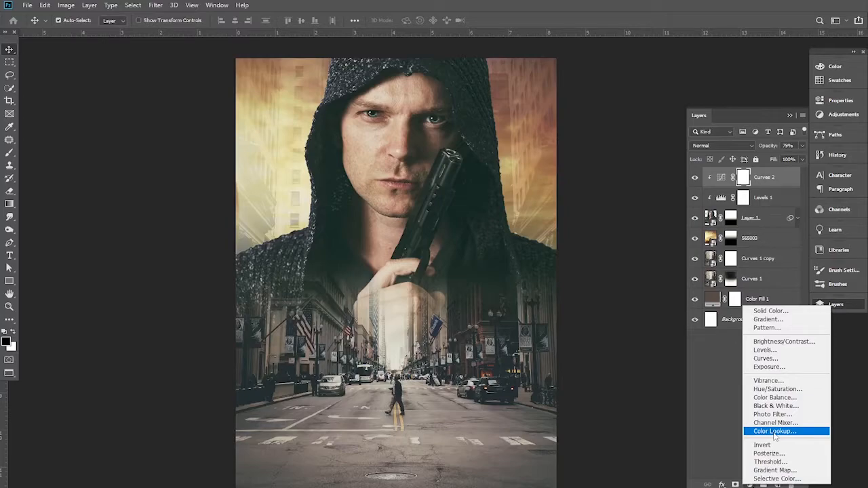
pyautogui.click(775, 399)
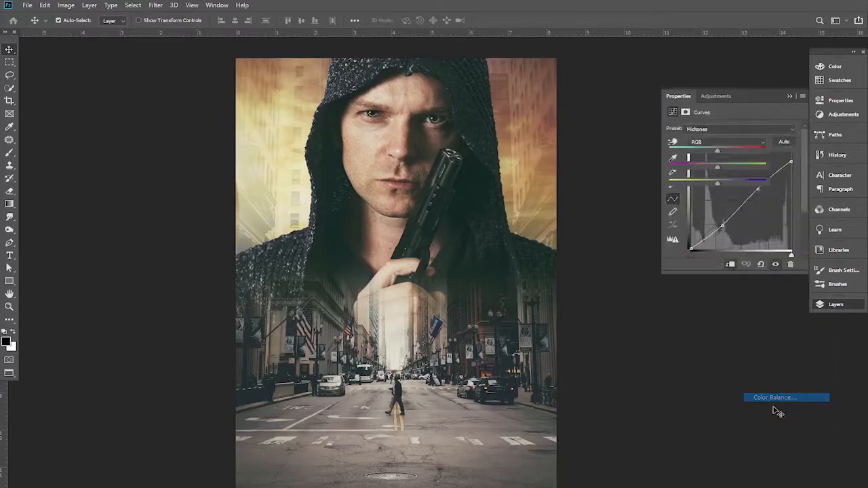
pyautogui.moveTo(718, 150); pyautogui.dragTo(714, 148)
pyautogui.moveTo(718, 183); pyautogui.dragTo(722, 187)
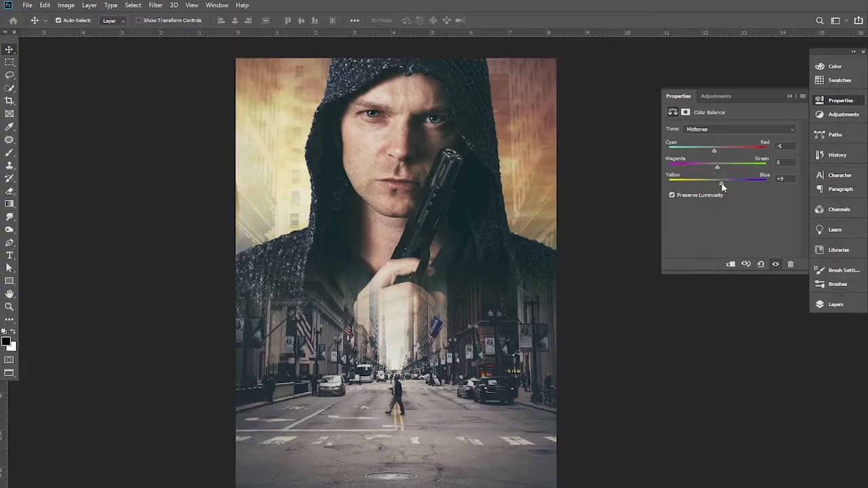
pyautogui.click(790, 96)
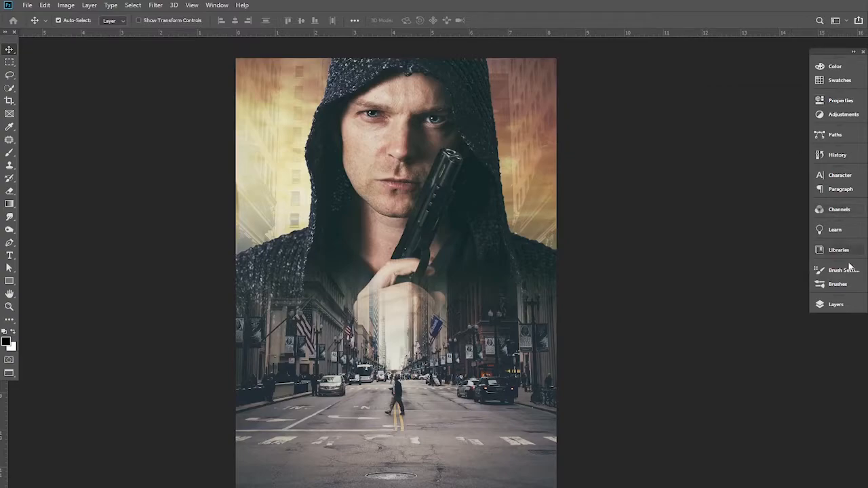
pyautogui.click(836, 305)
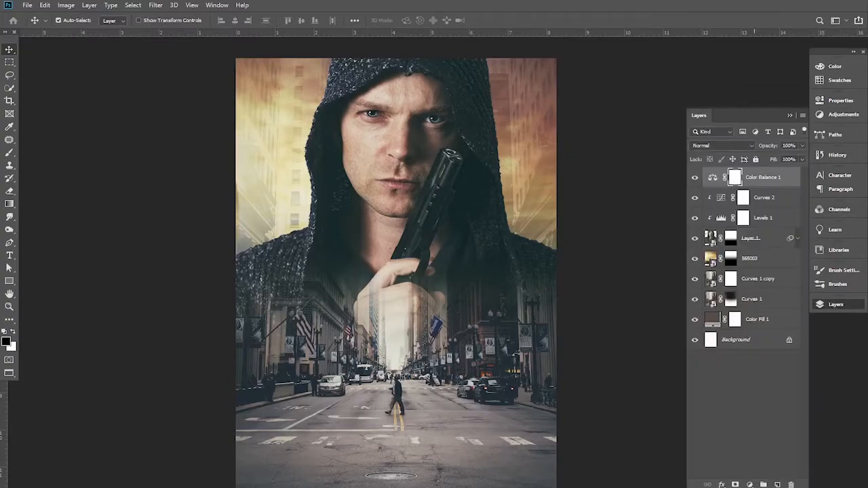
# Add a Color Lookup adjustment on top of all layers and load the 3Strip.look 3DLUT
pyautogui.click(750, 485)
pyautogui.click(773, 444)
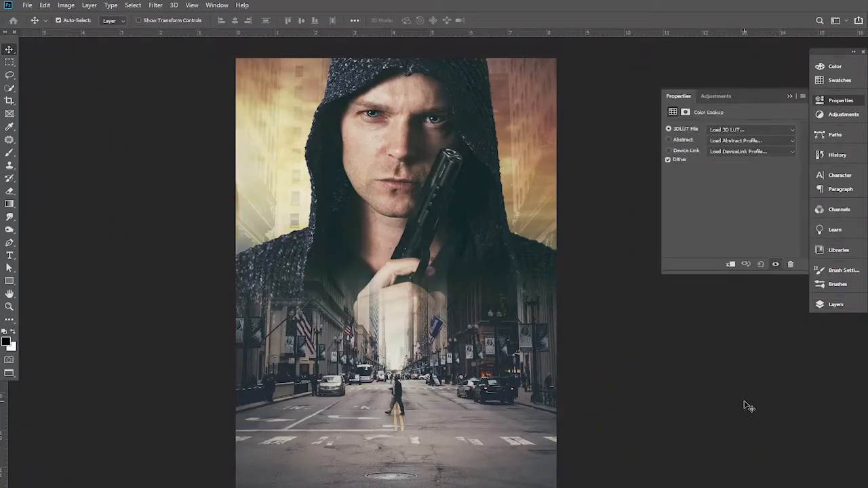
pyautogui.click(752, 129)
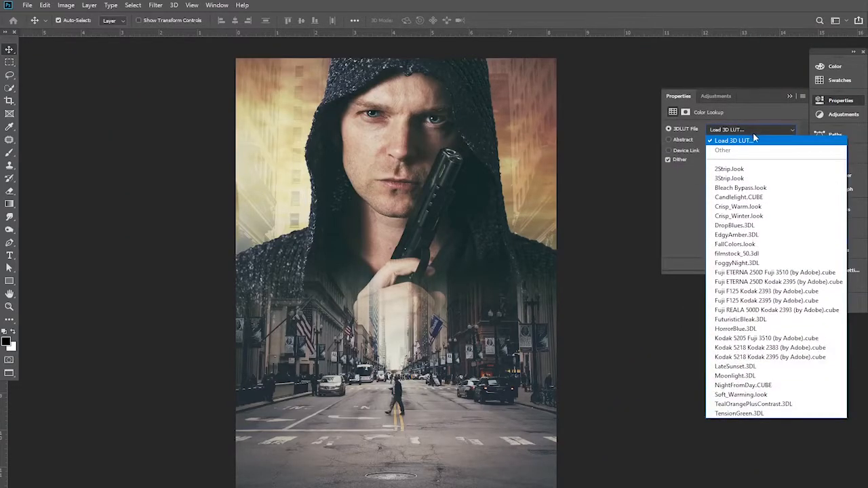
pyautogui.click(733, 179)
# Preview the 3DLUT presets one after another, from Bleach Bypass.look down to Moonlight.3DL
pyautogui.press('Down')
pyautogui.press('Down')
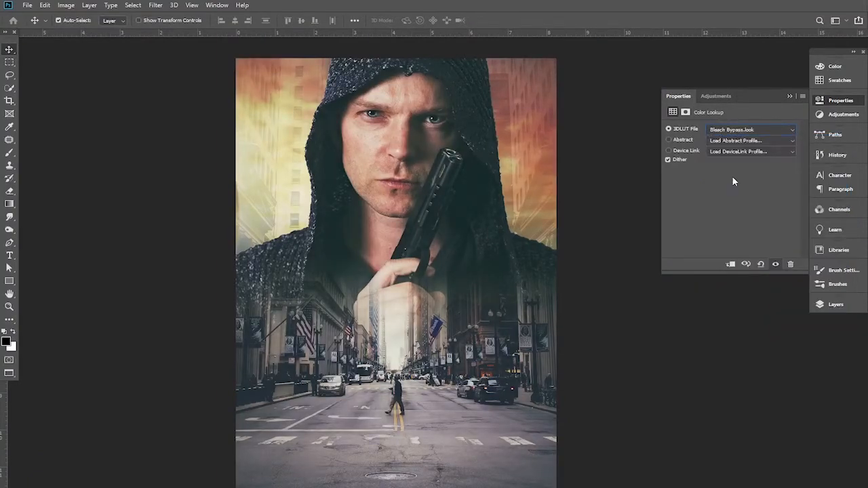
pyautogui.press('Down')
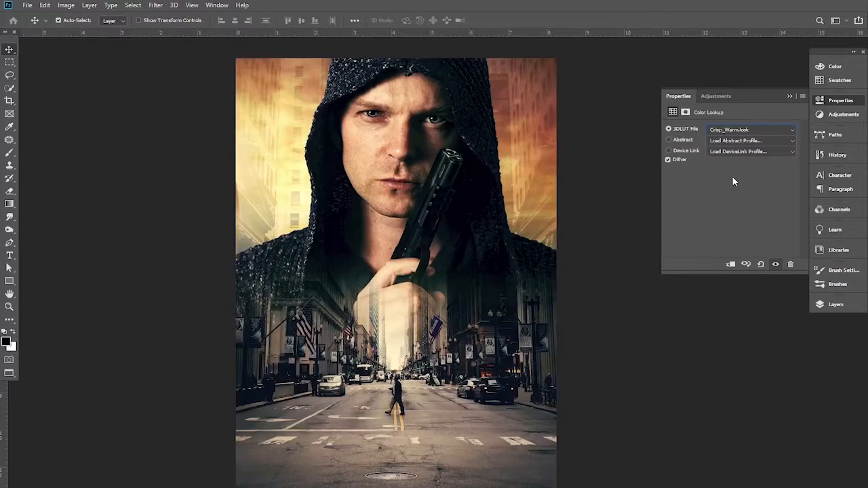
pyautogui.press('Down')
pyautogui.press('Down')
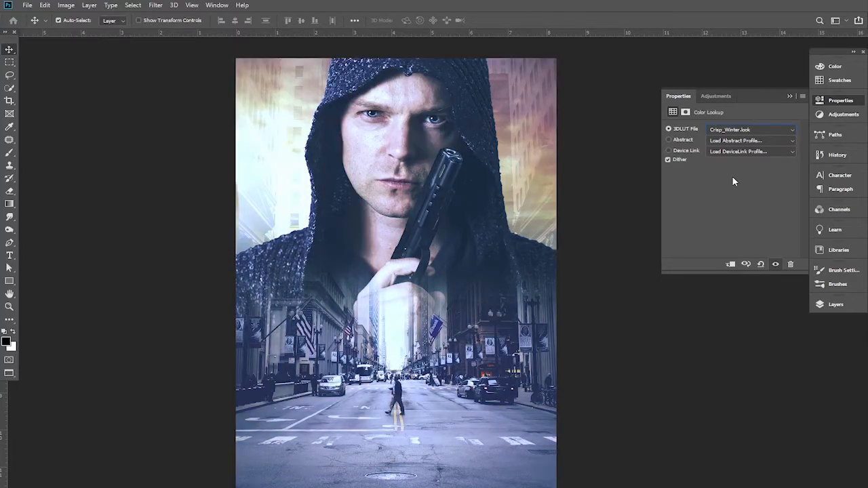
pyautogui.press('Down')
pyautogui.press('Down')
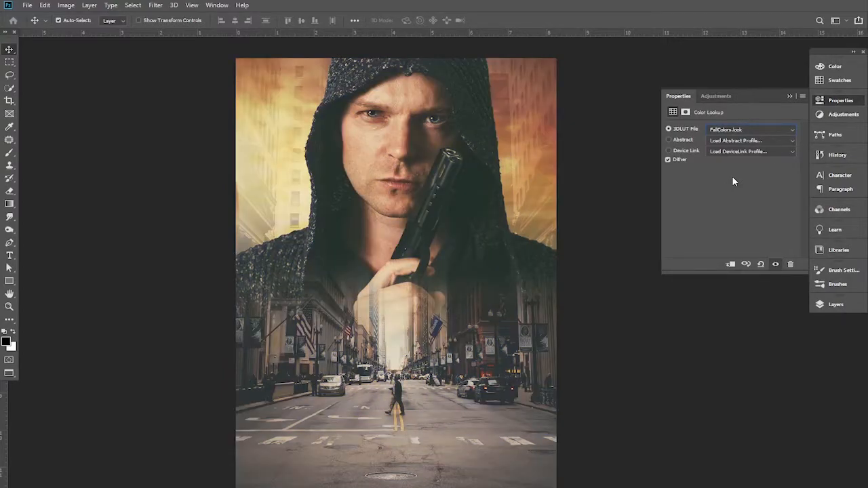
pyautogui.press('Up')
pyautogui.press('Down')
pyautogui.press('Down')
pyautogui.press('Down')
pyautogui.press('Down')
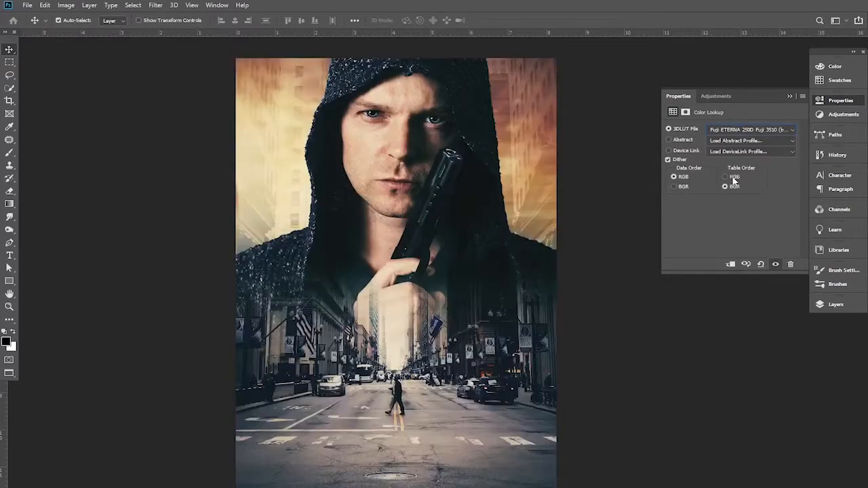
pyautogui.press('Down')
pyautogui.press('Down')
pyautogui.press('Down')
pyautogui.press('Down')
pyautogui.press('Down')
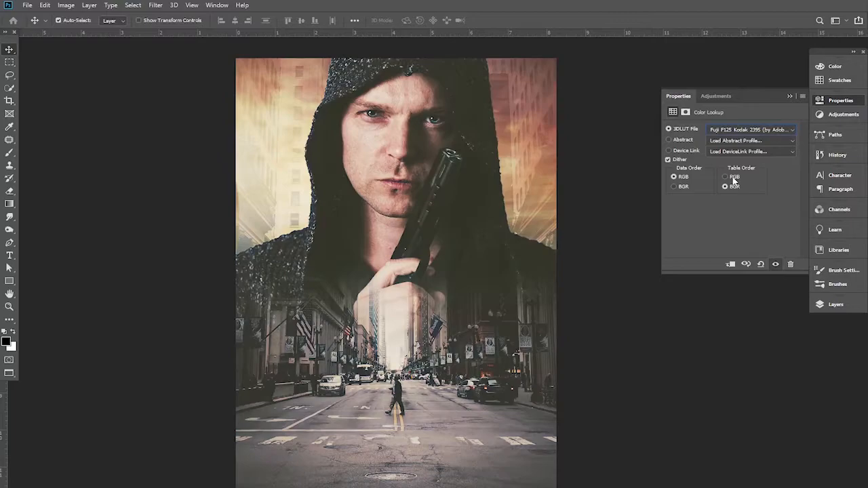
pyautogui.press('Down')
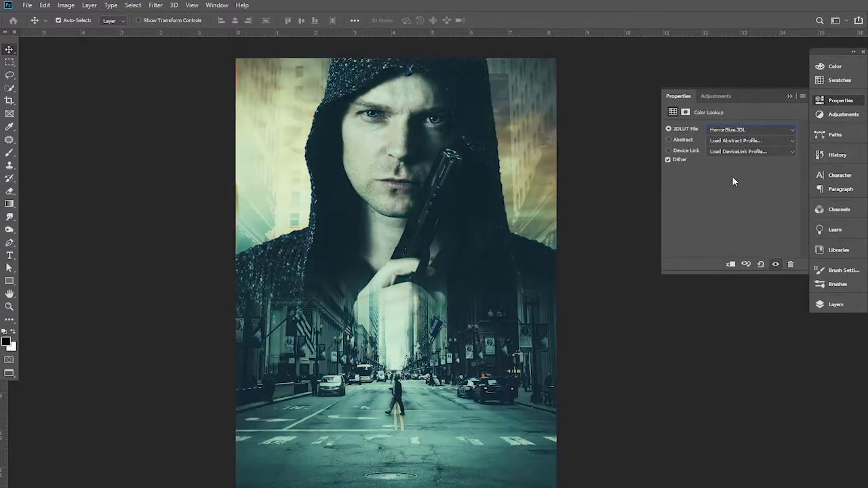
pyautogui.press('Down')
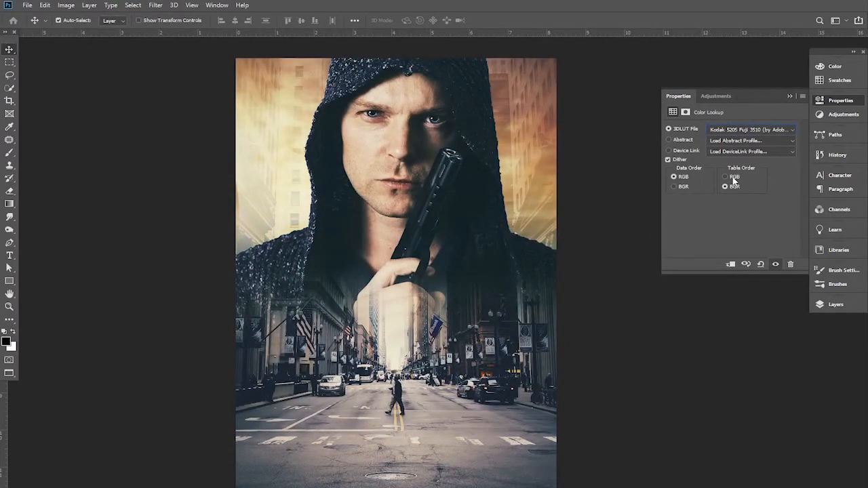
pyautogui.press('Down')
pyautogui.press('Down')
pyautogui.press('Down')
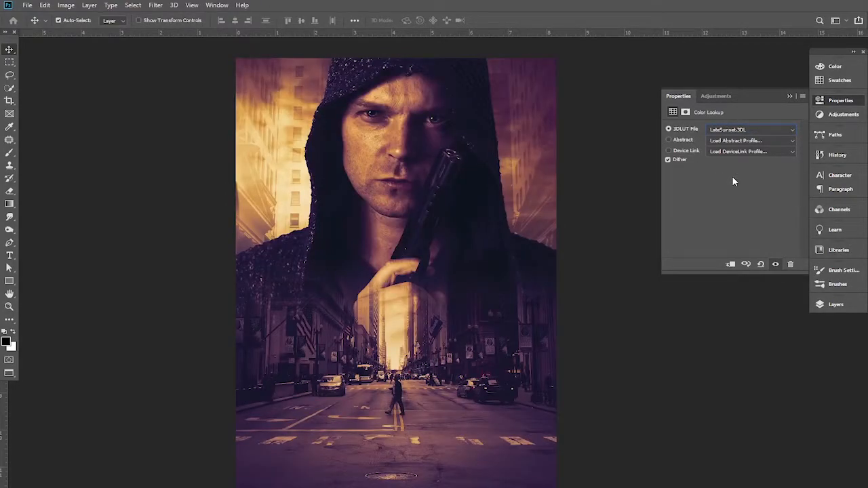
pyautogui.press('Down')
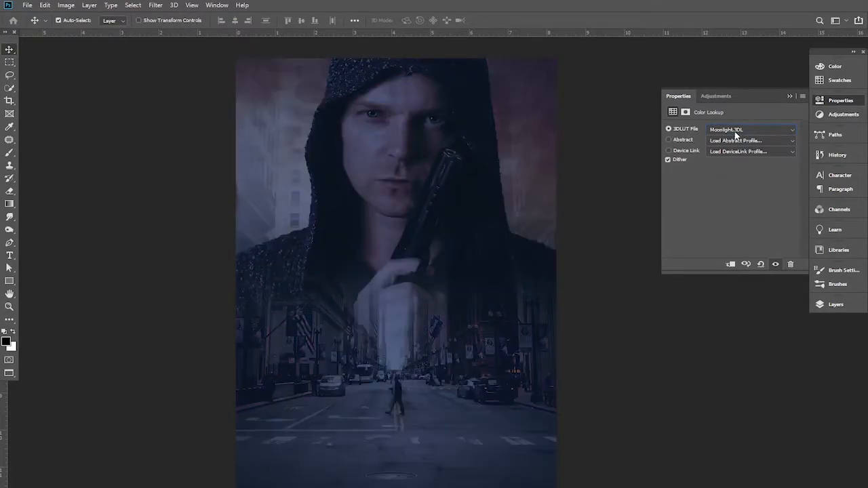
# Go through the 3DLUT presets again from 2Strip.look and settle on Kodak 5205 Fuji 3510 (by Adobe).cube
pyautogui.click(736, 131)
pyautogui.click(728, 169)
pyautogui.press('Down')
pyautogui.press('Down')
pyautogui.press('Down')
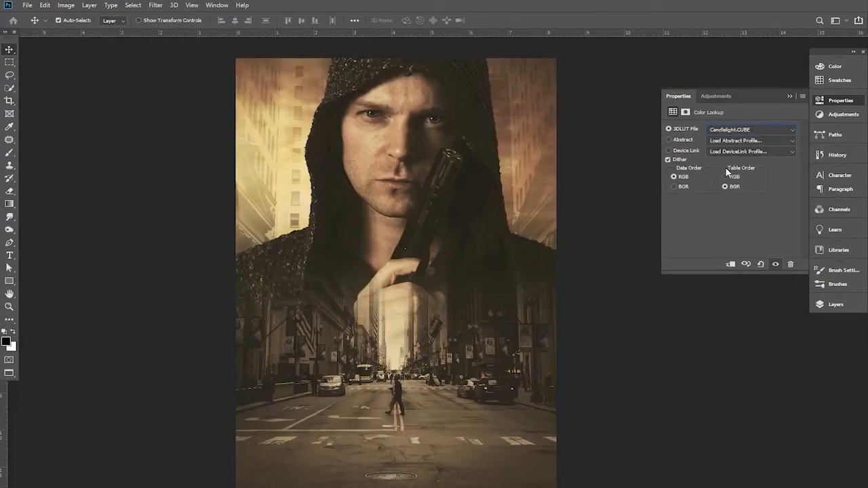
pyautogui.press('Down')
pyautogui.press('Down')
pyautogui.press('Down')
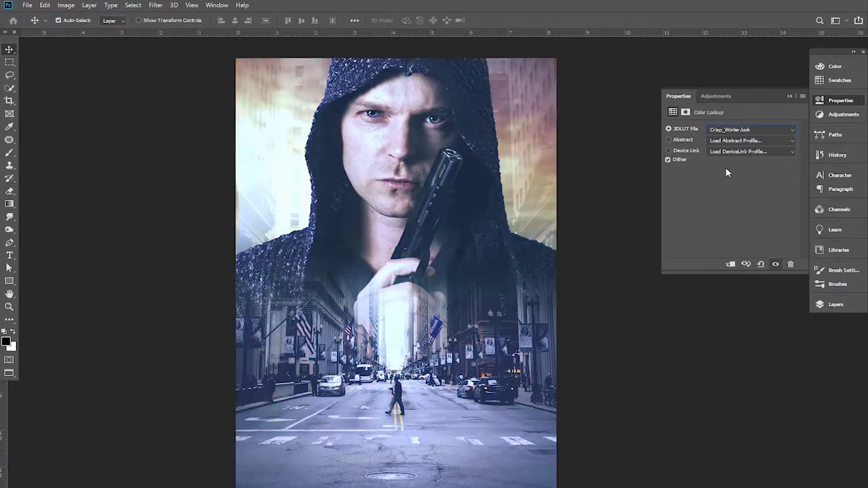
pyautogui.press('Down')
pyautogui.press('Down')
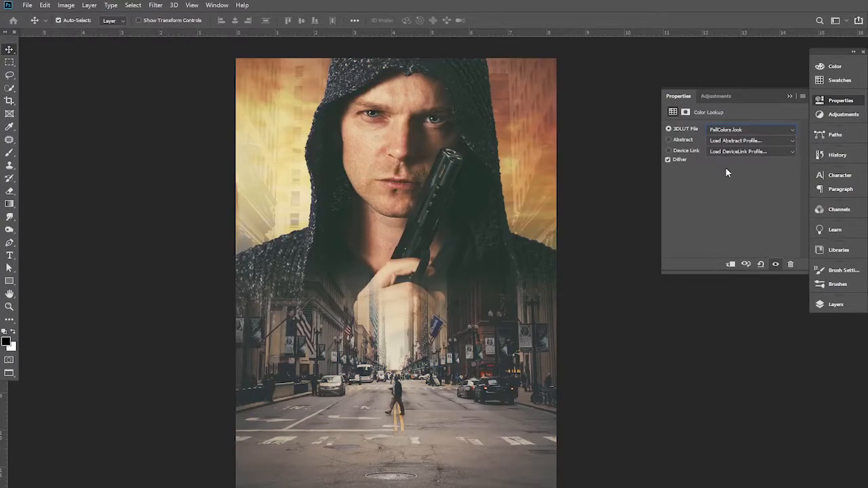
pyautogui.press('Down')
pyautogui.press('Down')
pyautogui.press('Down')
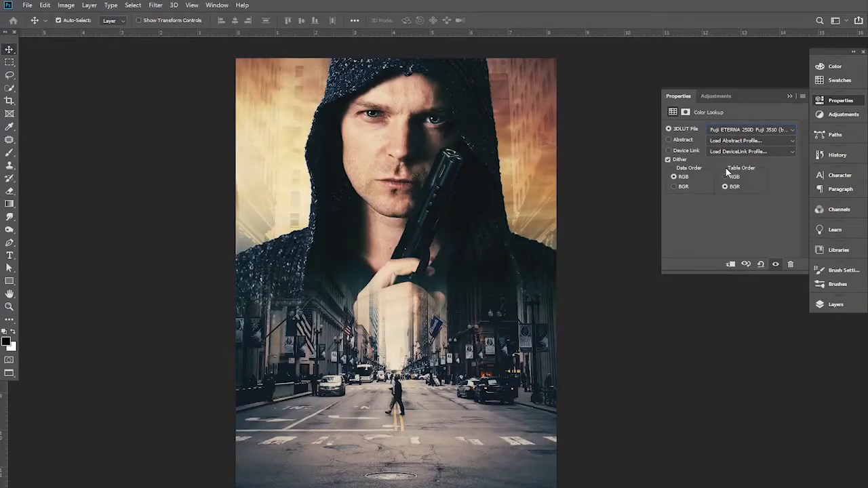
pyautogui.press('Down')
pyautogui.press('Down')
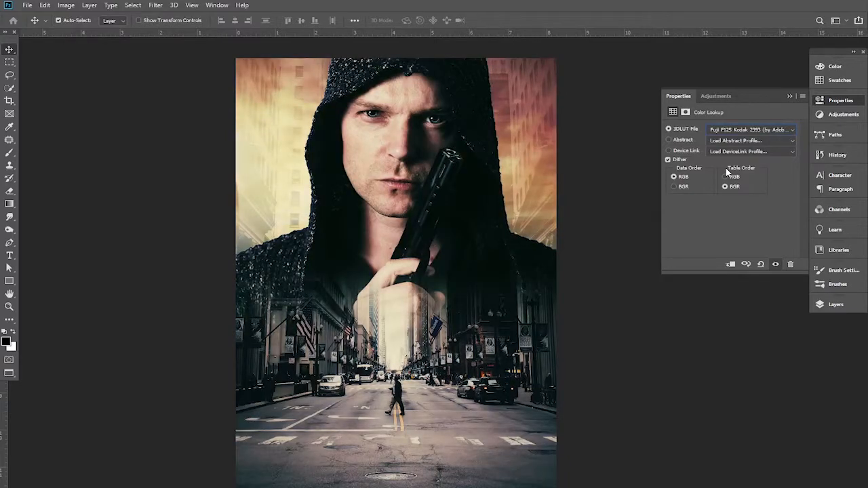
pyautogui.press('Down')
pyautogui.press('Down')
pyautogui.press('Down')
pyautogui.press('Down')
pyautogui.press('Down')
pyautogui.press('Down')
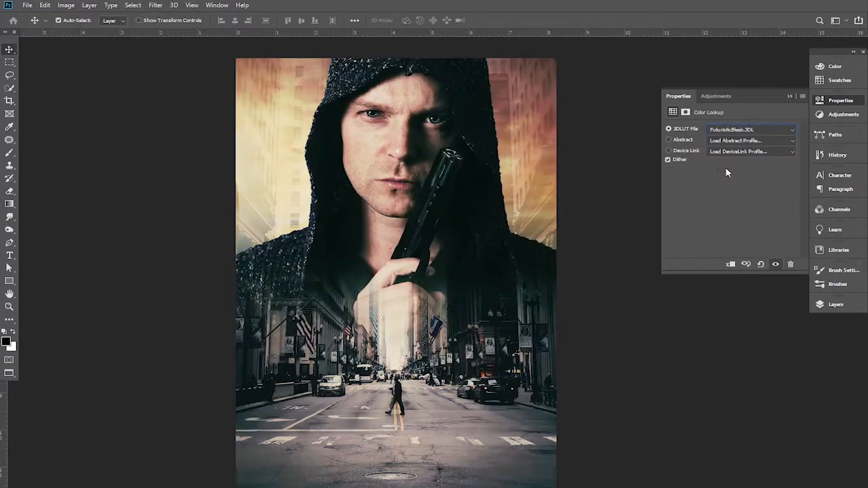
pyautogui.press('Up')
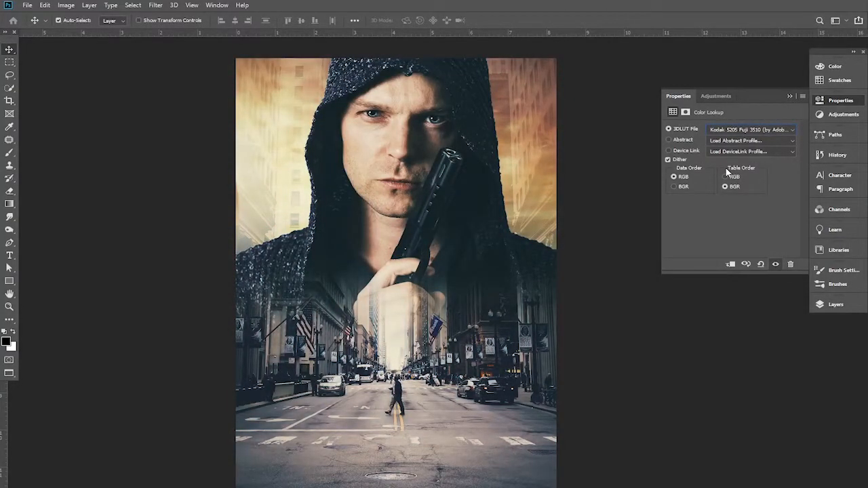
pyautogui.click(772, 338)
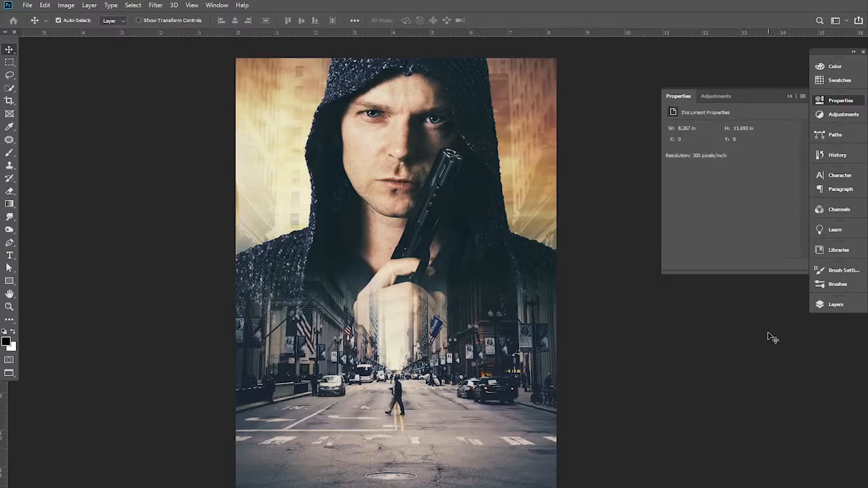
# Toggle the Color Lookup layer's visibility to check the grade and set its blend mode to Darken
pyautogui.click(791, 97)
pyautogui.click(853, 304)
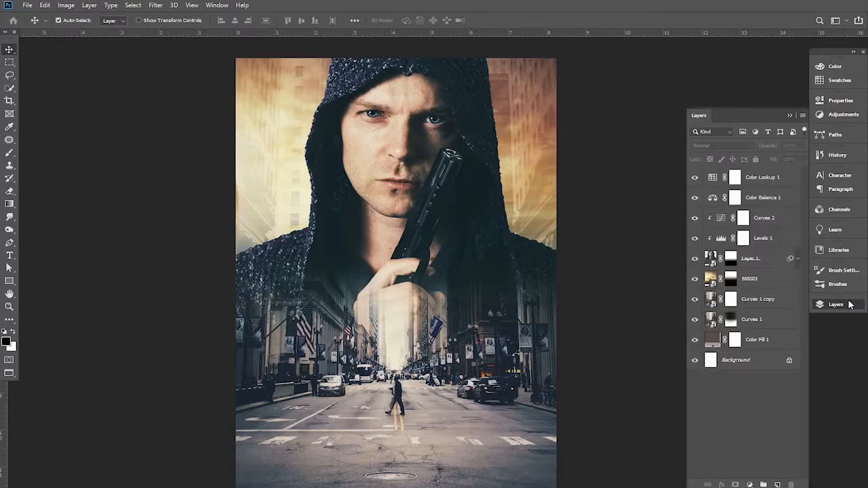
pyautogui.click(695, 179)
pyautogui.click(695, 179)
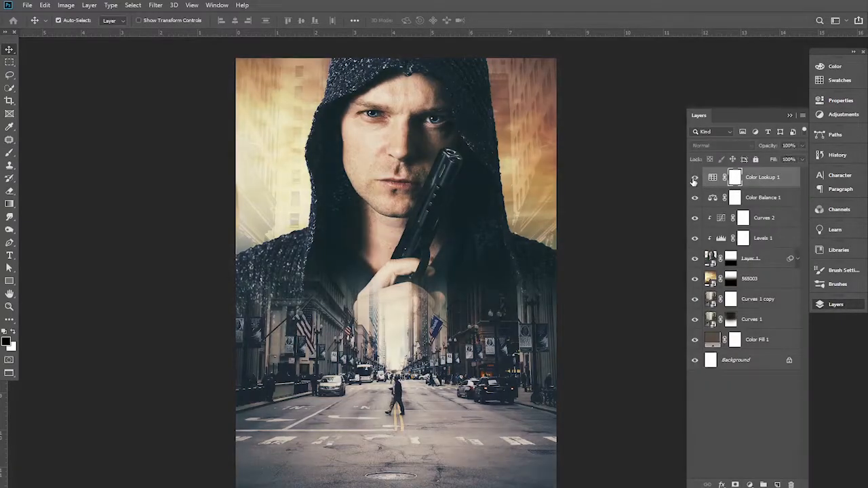
pyautogui.click(743, 144)
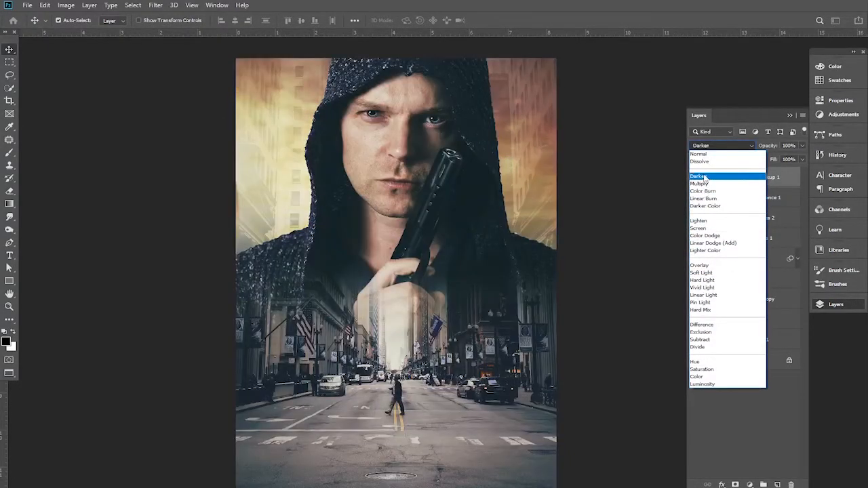
pyautogui.click(703, 176)
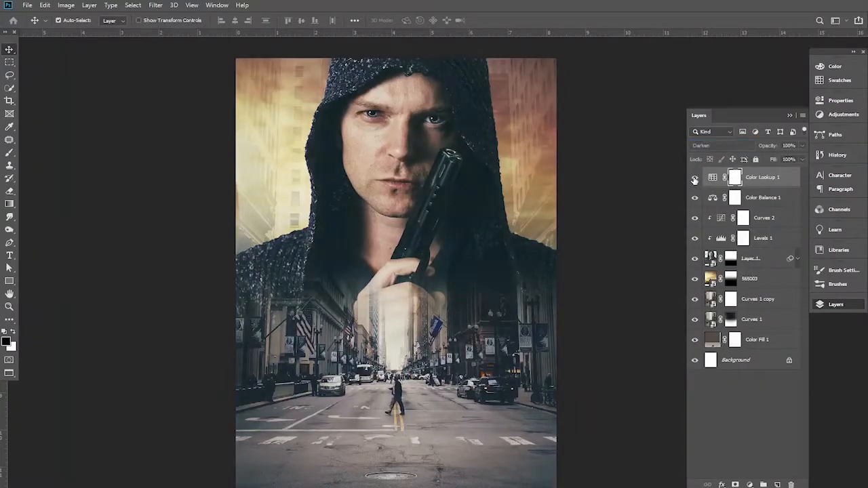
# Lower the Color Lookup layer's opacity to 35% and toggle its visibility repeatedly to compare the result
pyautogui.moveTo(766, 148); pyautogui.dragTo(730, 148)
pyautogui.click(695, 179)
pyautogui.click(695, 180)
pyautogui.click(695, 179)
pyautogui.click(695, 180)
pyautogui.click(695, 179)
pyautogui.click(694, 179)
pyautogui.click(650, 209)
# Stamp all visible layers into a new merged layer above the Color Lookup adjustment
pyautogui.moveTo(468, 211); pyautogui.dragTo(450, 209)
pyautogui.keyDown('ctrl'); pyautogui.keyDown('alt'); pyautogui.click(453, 208); pyautogui.keyUp('alt'); pyautogui.keyUp('ctrl')
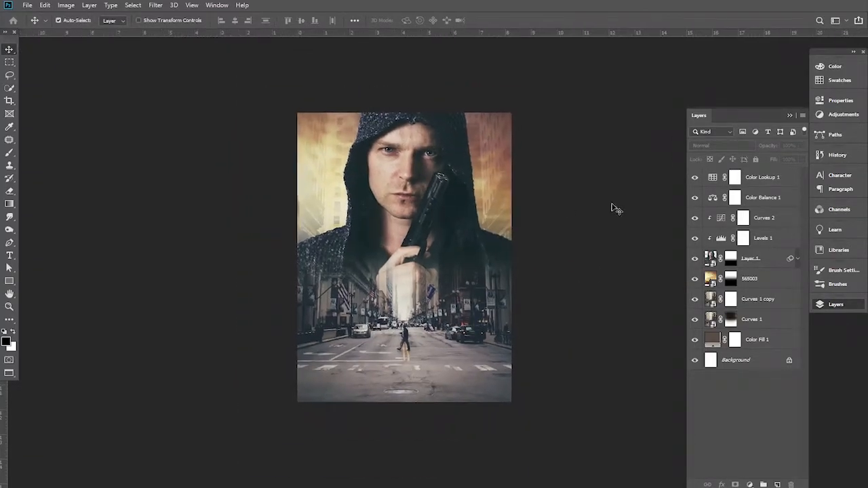
pyautogui.click(756, 182)
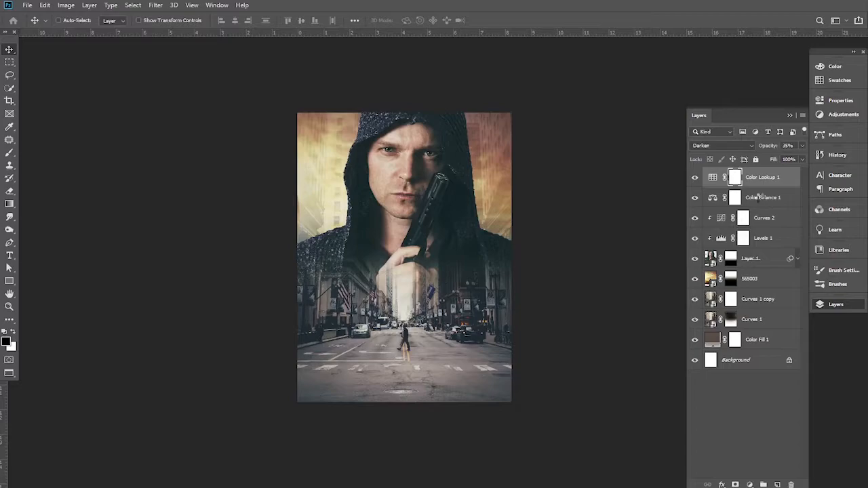
pyautogui.hotkey('ctrl', 'shift', 'alt', 'e')
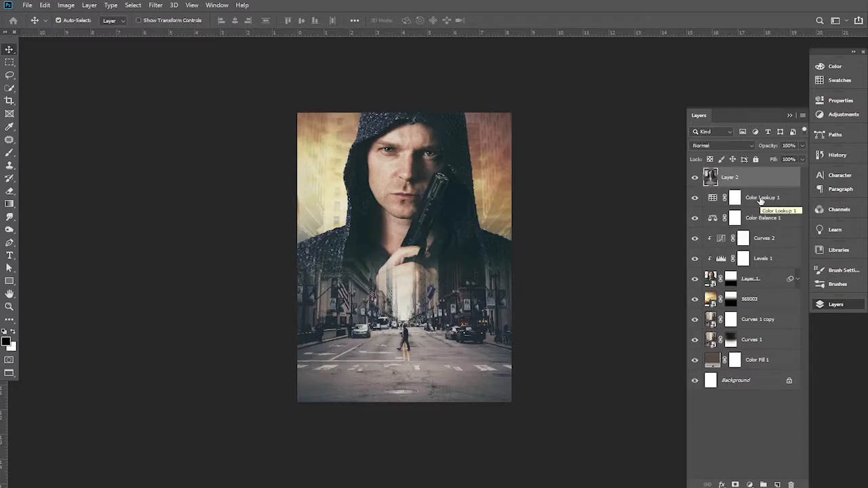
# Add a Color Balance adjustment above the merged layer with midtones at Cyan–Red -5, Magenta–Green -5 and Yellow–Blue +2
pyautogui.click(751, 485)
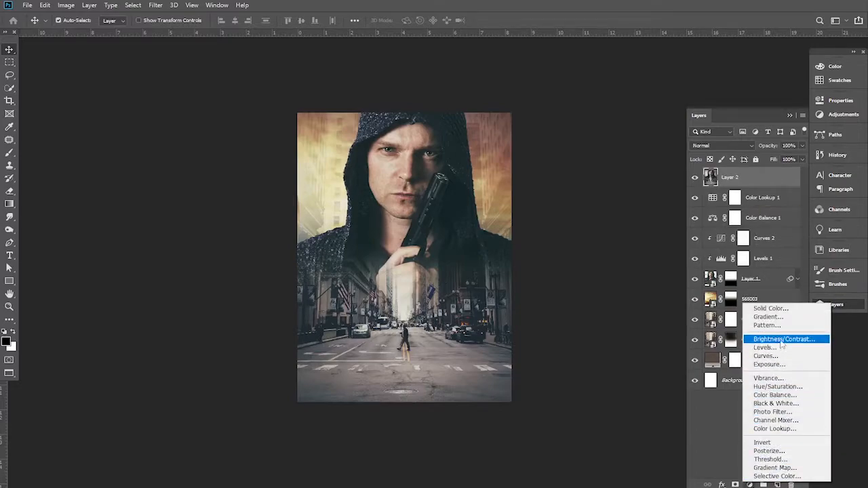
pyautogui.click(782, 394)
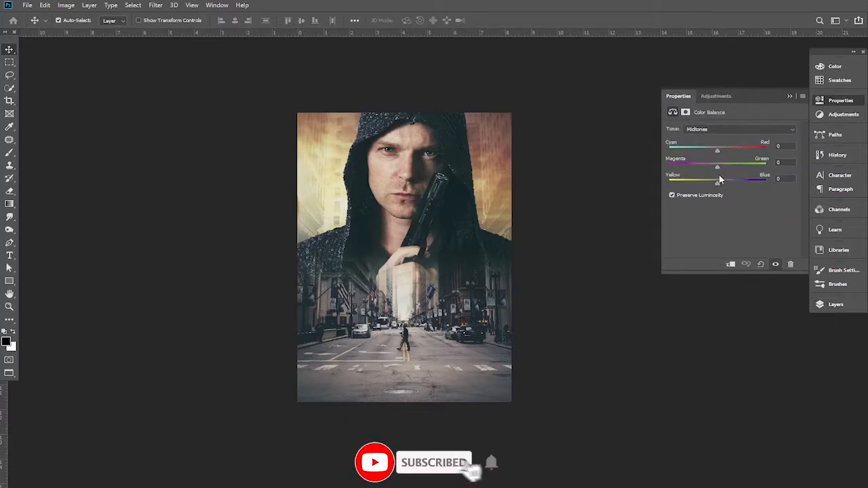
pyautogui.moveTo(717, 148); pyautogui.dragTo(715, 149)
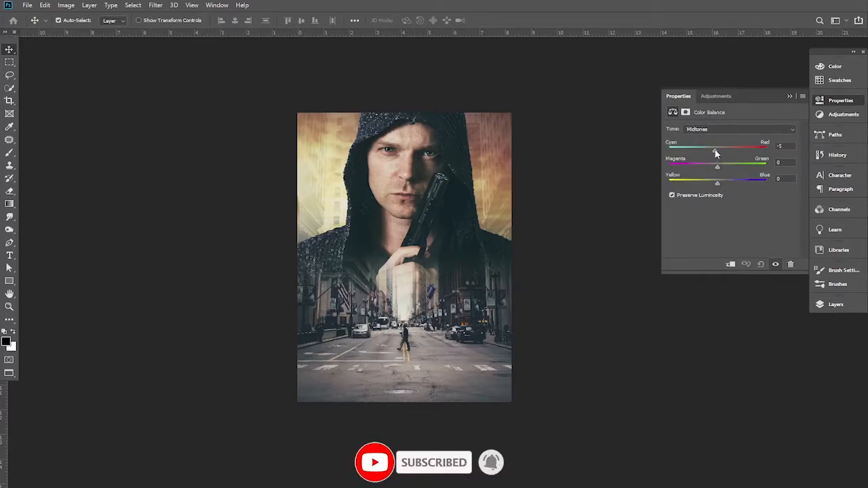
pyautogui.moveTo(717, 185)
pyautogui.mouseDown()
pyautogui.moveTo(726, 167)
pyautogui.moveTo(713, 168)
pyautogui.mouseUp()
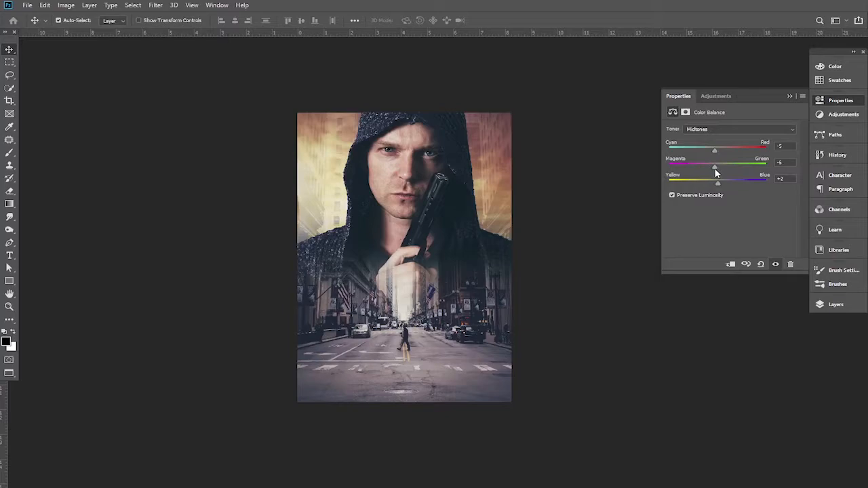
pyautogui.click(790, 96)
# Add a white, centre-aligned text layer reading "TARGET" over the man's hands in the middle of the poster
pyautogui.hotkey('ctrl', '0')
pyautogui.moveTo(421, 263); pyautogui.dragTo(411, 272)
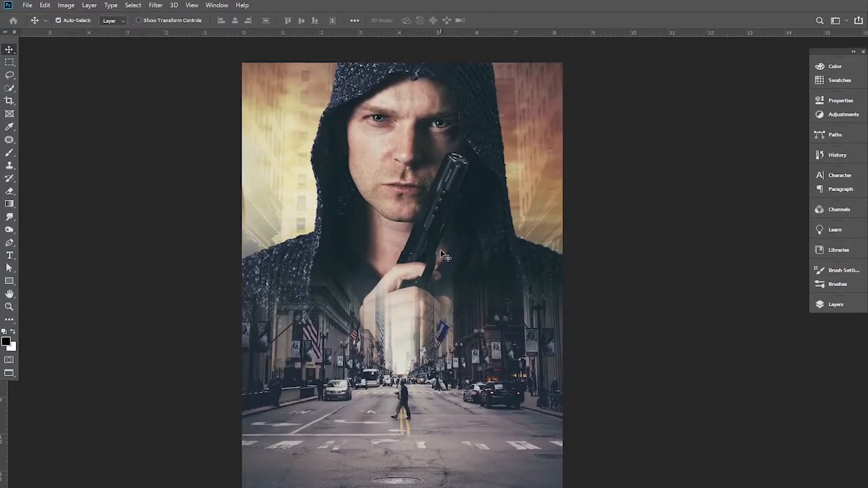
pyautogui.moveTo(440, 249); pyautogui.dragTo(439, 245)
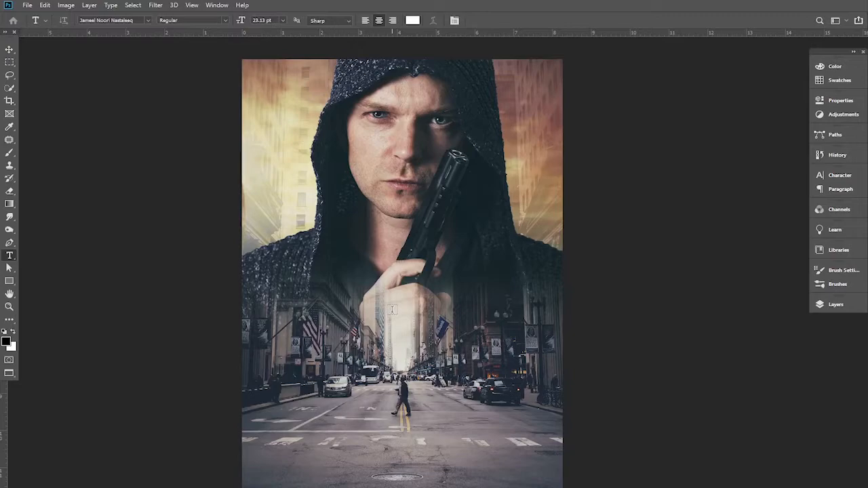
pyautogui.click(382, 309)
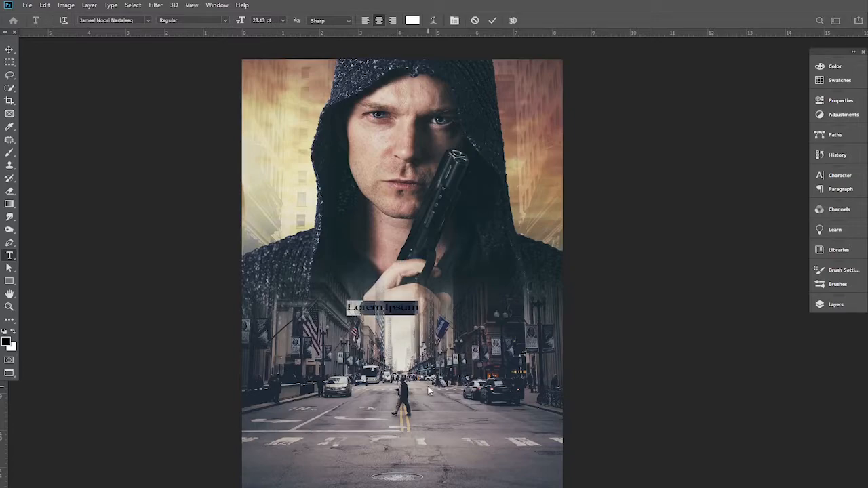
pyautogui.click(428, 392)
pyautogui.press('BackSpace')
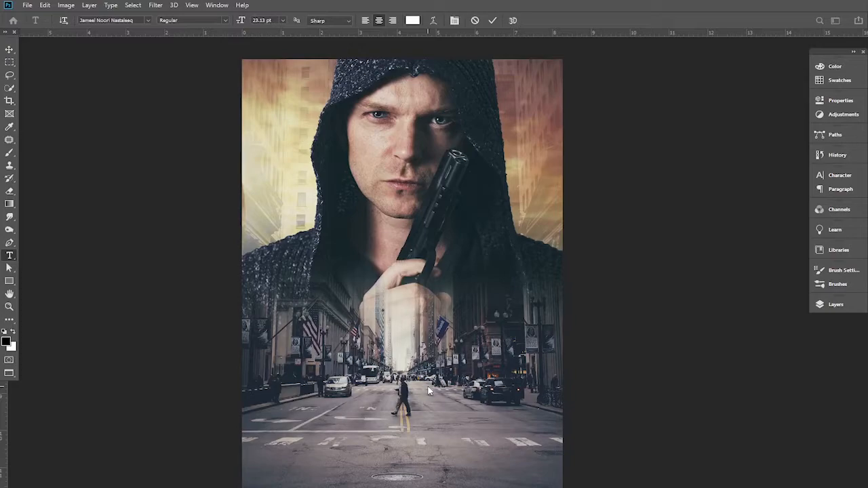
pyautogui.write('TARGET')
pyautogui.click(9, 50)
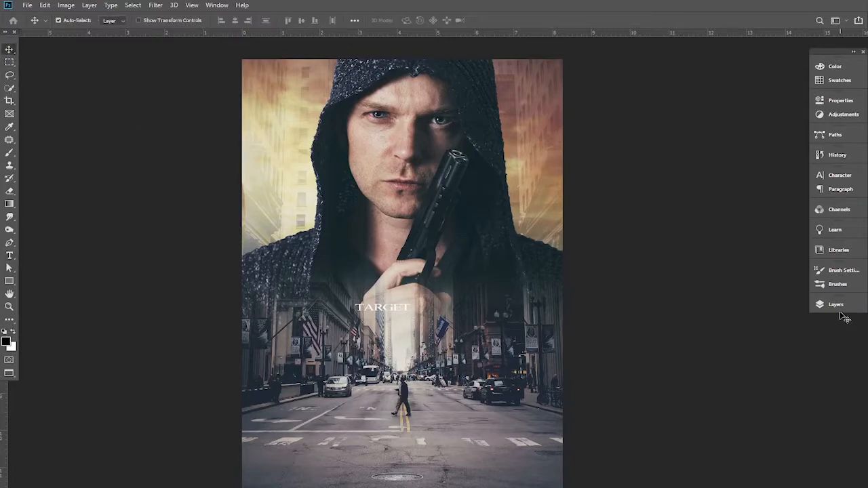
# Enlarge the TARGET title to 106.13 pt and move it down below the man's hands
pyautogui.click(837, 177)
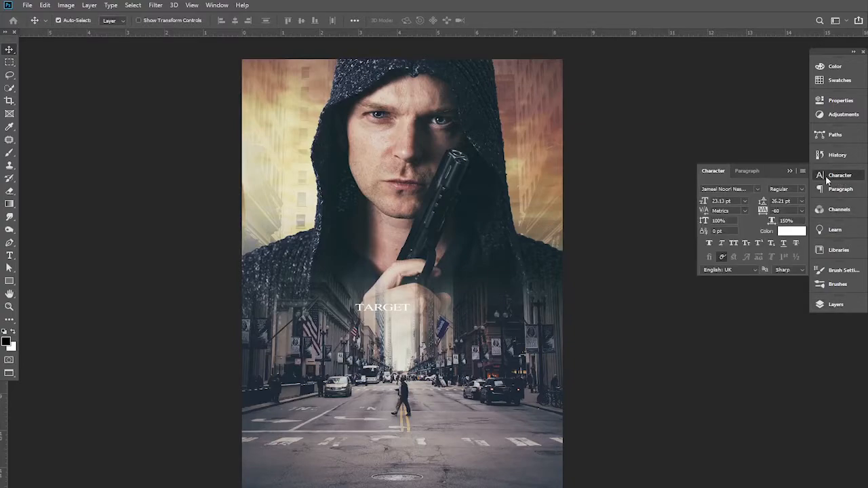
pyautogui.moveTo(705, 201); pyautogui.dragTo(750, 202)
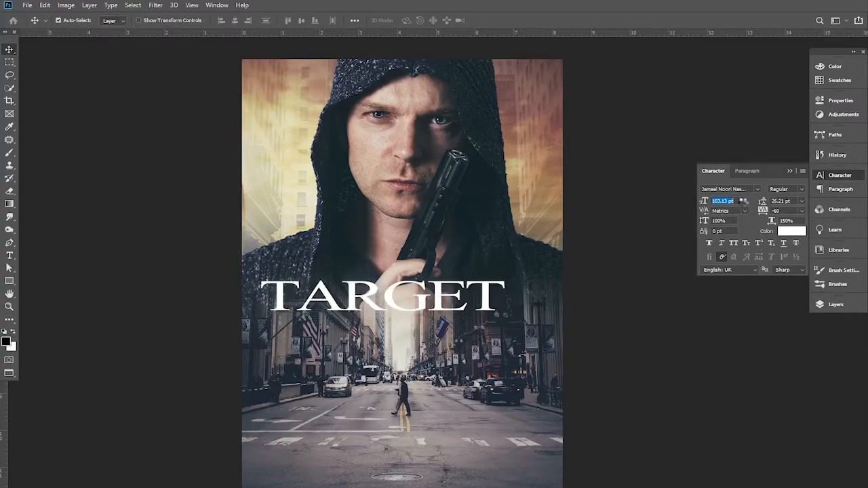
pyautogui.moveTo(438, 299); pyautogui.dragTo(450, 337)
pyautogui.moveTo(704, 203); pyautogui.dragTo(707, 204)
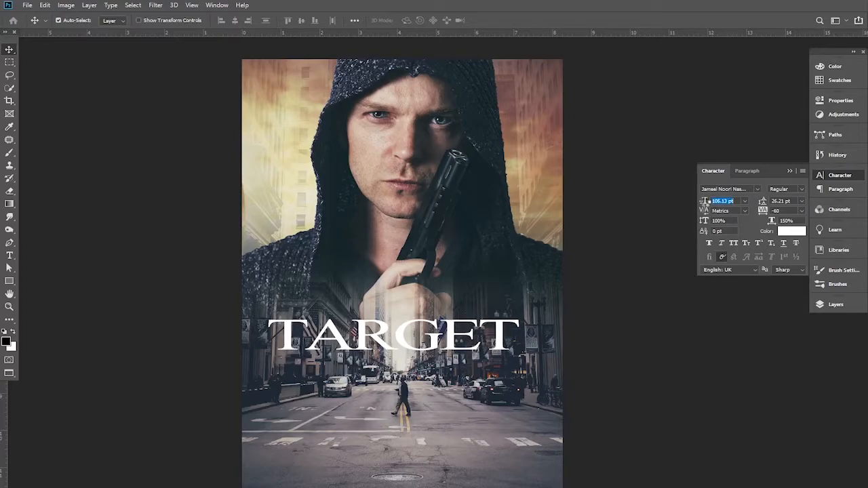
pyautogui.click(794, 174)
# Centre the TARGET title horizontally on the whole canvas and clear the selection
pyautogui.click(835, 305)
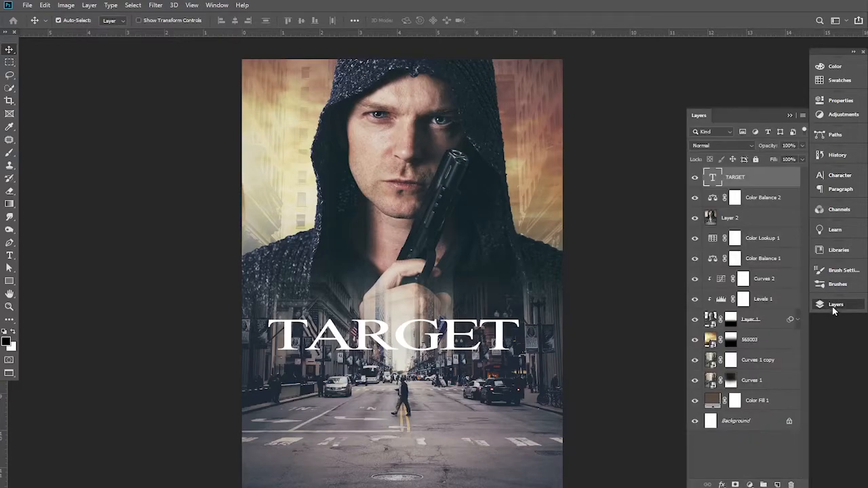
pyautogui.click(710, 422)
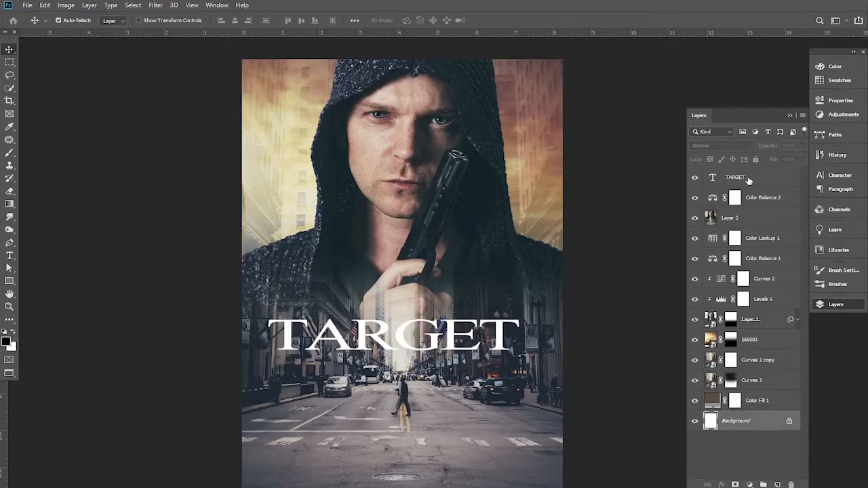
pyautogui.click(726, 179)
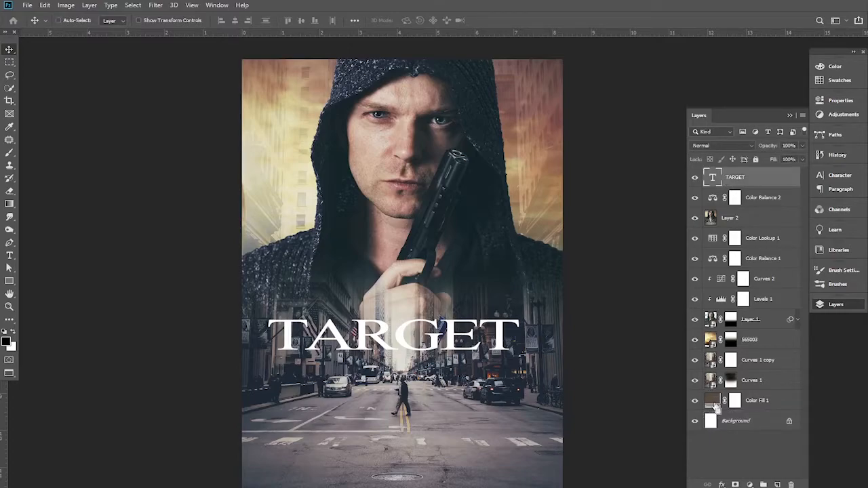
pyautogui.hotkey('ctrl', 'a')
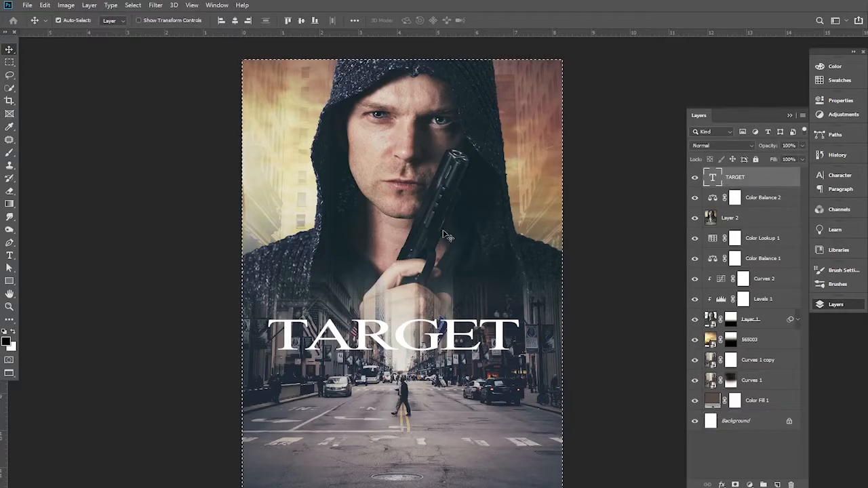
pyautogui.click(234, 21)
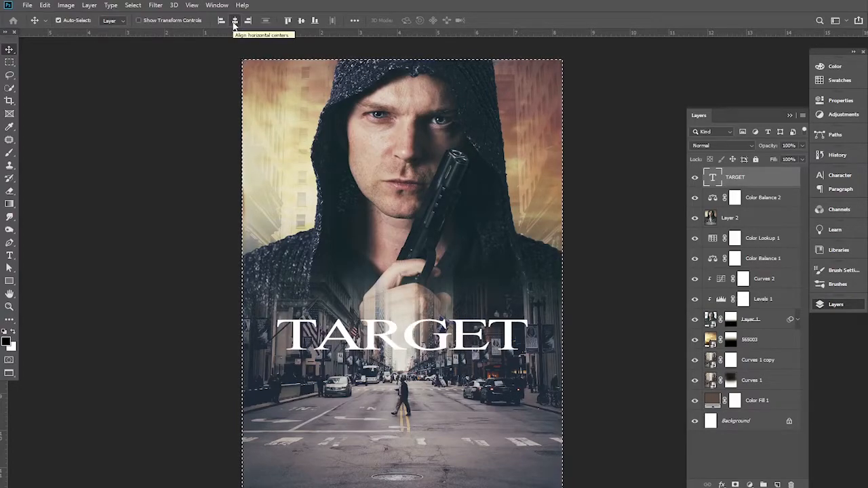
pyautogui.hotkey('ctrl', 'd')
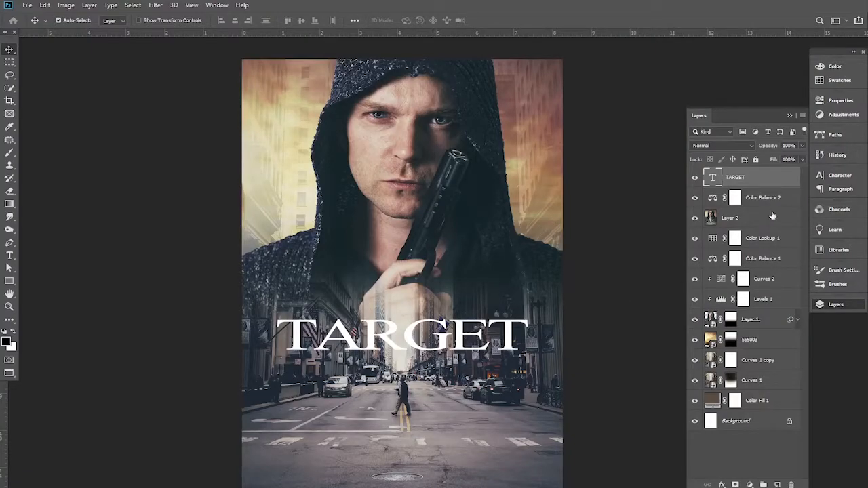
# Preview fonts on the TARGET title and set its typeface to Bankir-Retro
pyautogui.click(839, 175)
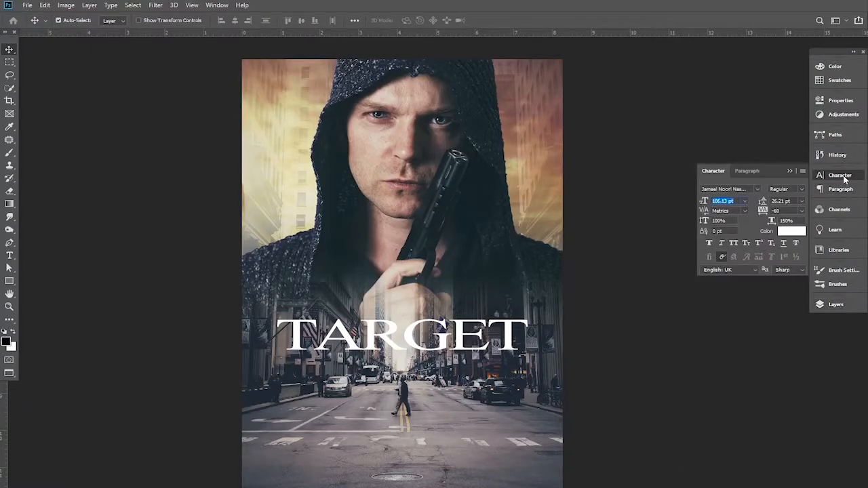
pyautogui.click(756, 189)
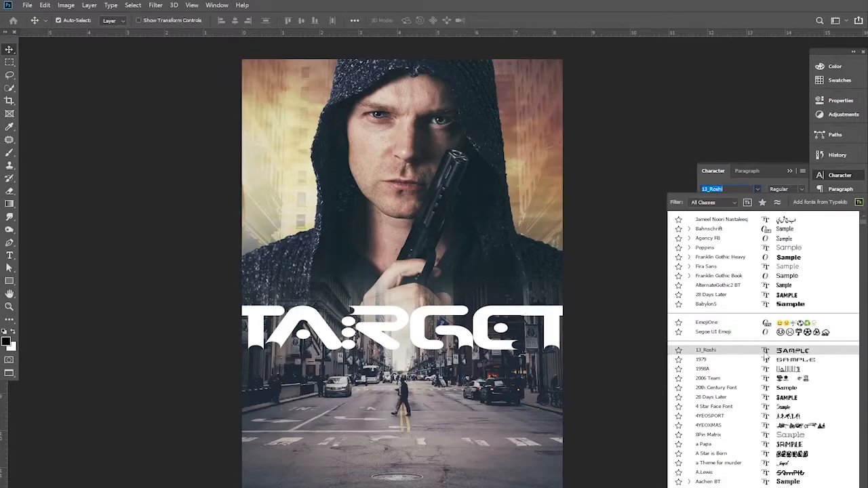
pyautogui.scroll(-5, 760, 363)
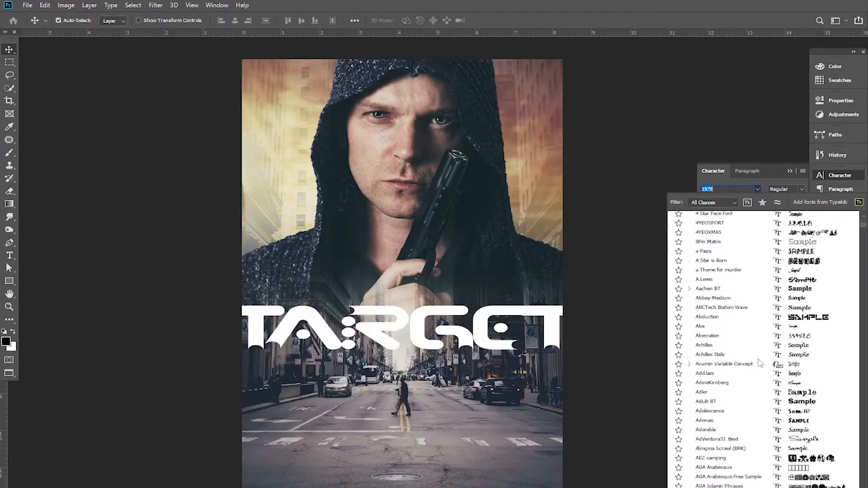
pyautogui.scroll(-8, 760, 363)
pyautogui.scroll(-8, 760, 364)
pyautogui.scroll(-8, 763, 364)
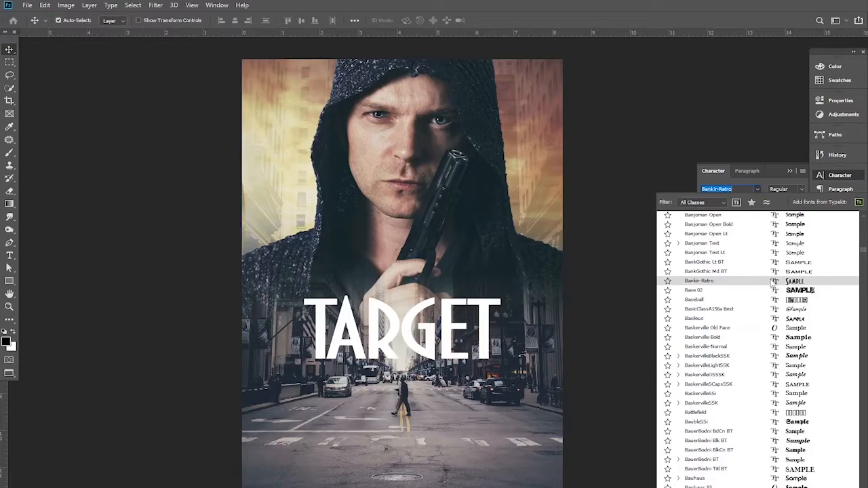
pyautogui.click(775, 281)
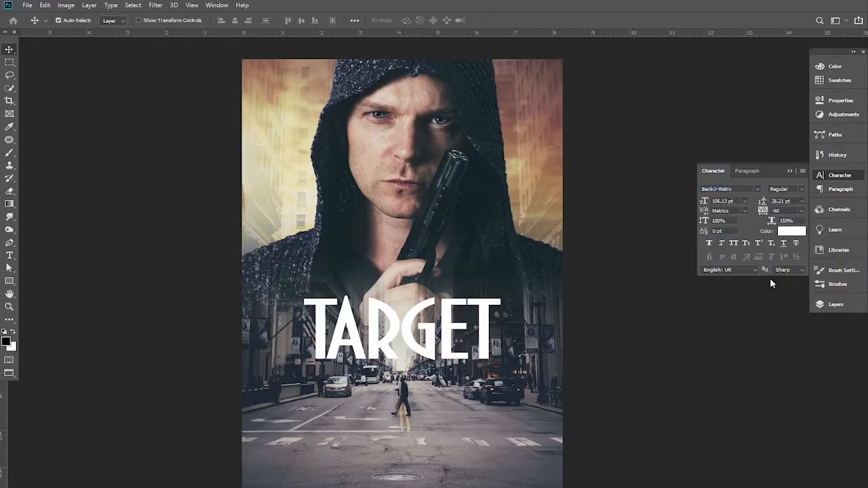
pyautogui.click(789, 172)
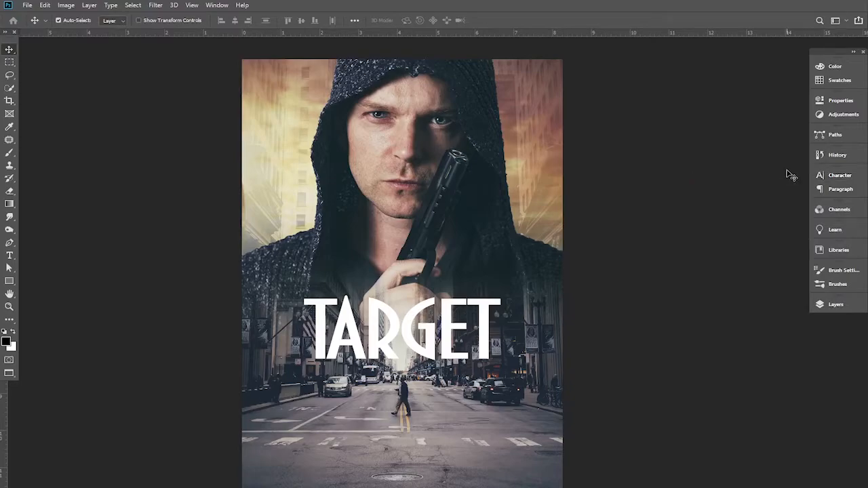
# Add a black drop shadow to the TARGET layer and reduce the shadow's distance and size
pyautogui.click(835, 304)
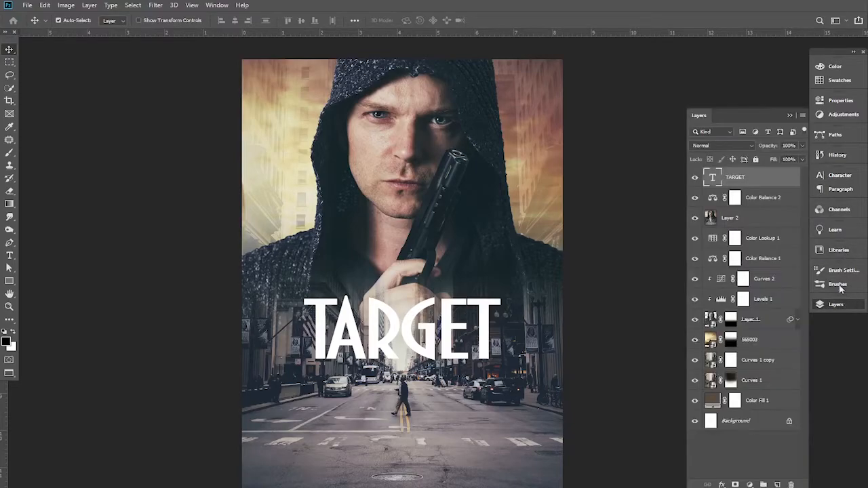
pyautogui.doubleClick(792, 180)
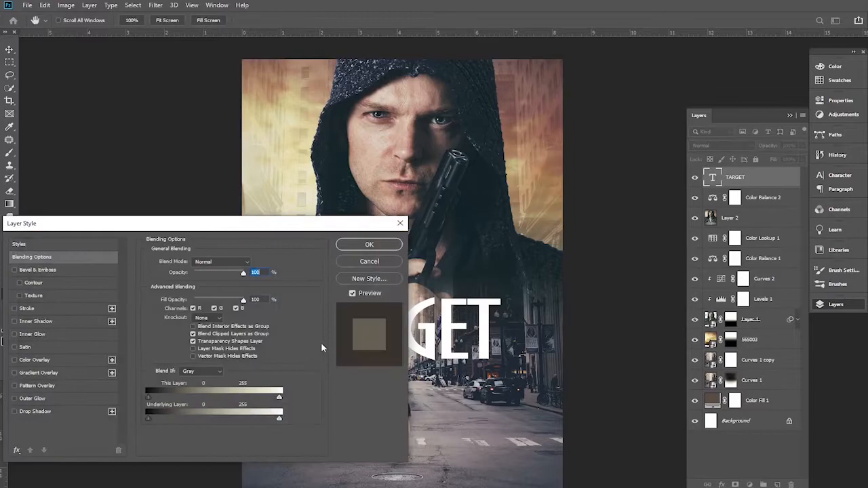
pyautogui.click(38, 412)
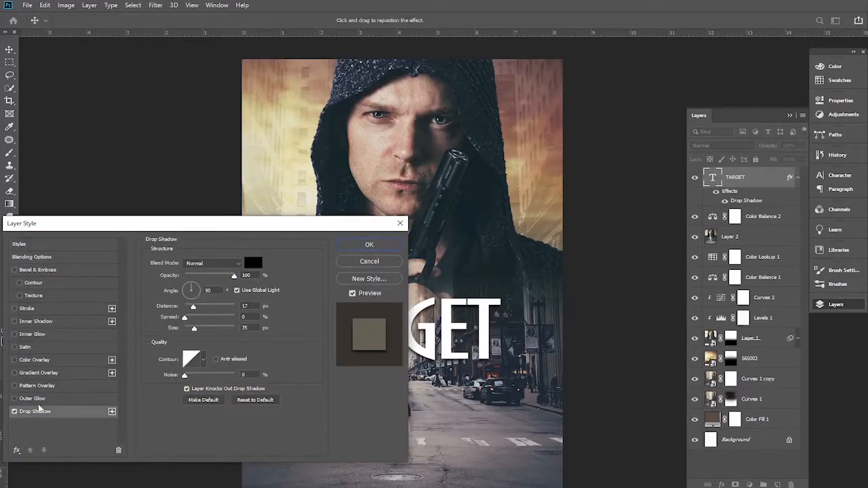
pyautogui.moveTo(138, 224); pyautogui.dragTo(464, 318)
pyautogui.moveTo(520, 403); pyautogui.dragTo(516, 405)
pyautogui.moveTo(459, 319); pyautogui.dragTo(628, 255)
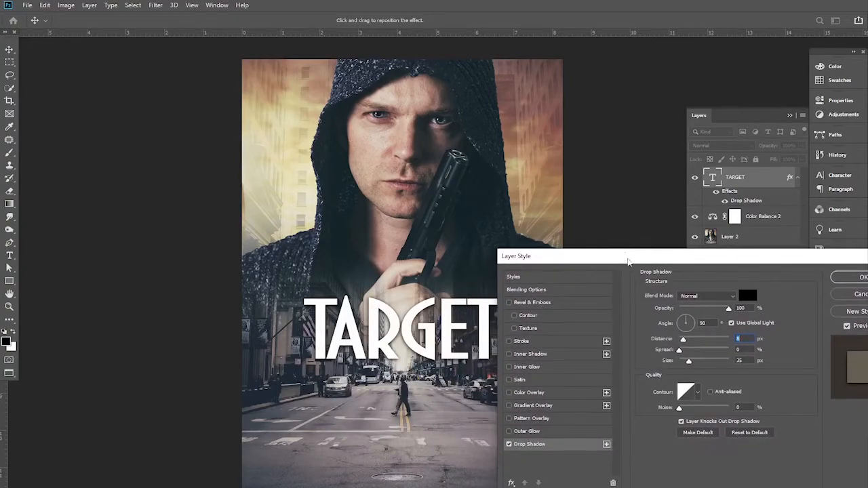
pyautogui.moveTo(689, 361); pyautogui.dragTo(684, 362)
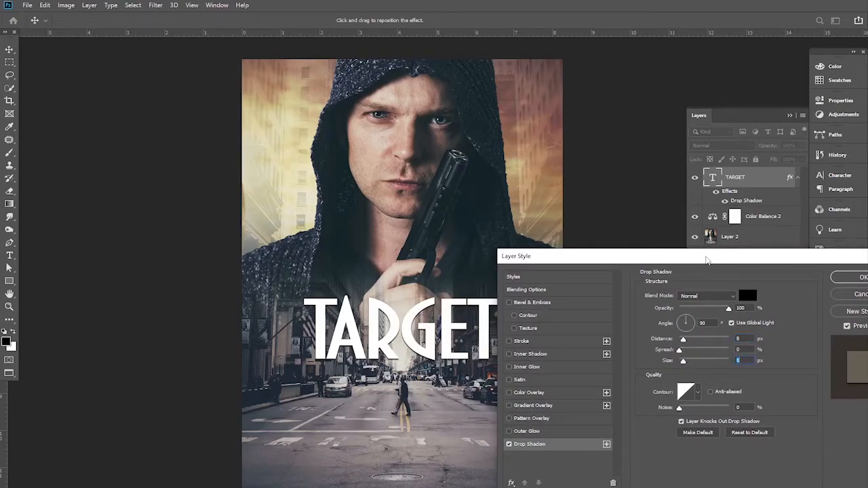
pyautogui.moveTo(704, 258); pyautogui.dragTo(274, 271)
pyautogui.click(454, 294)
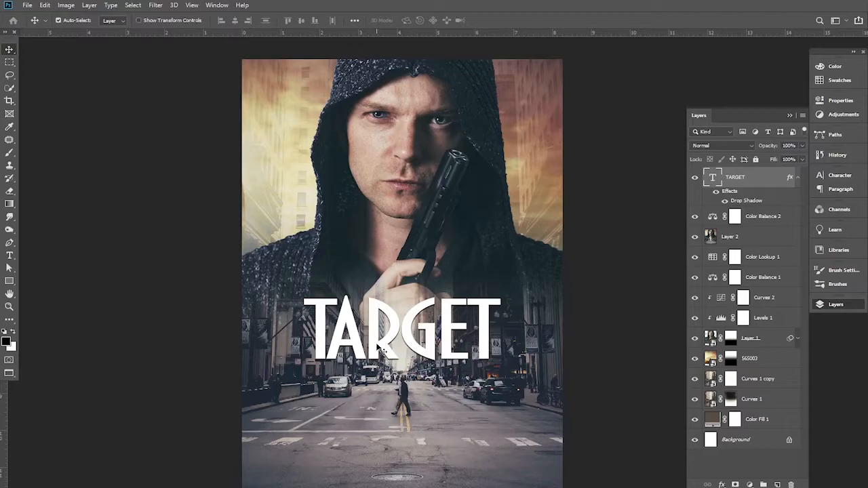
# Duplicate the TARGET title directly below itself and replace the copy's text with "Action Movie Poster Design"
pyautogui.moveTo(380, 347); pyautogui.dragTo(380, 415)
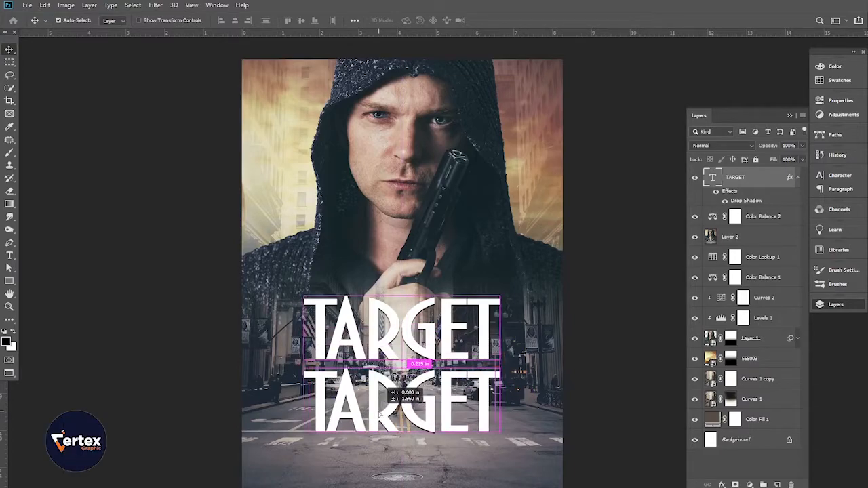
pyautogui.doubleClick(484, 405)
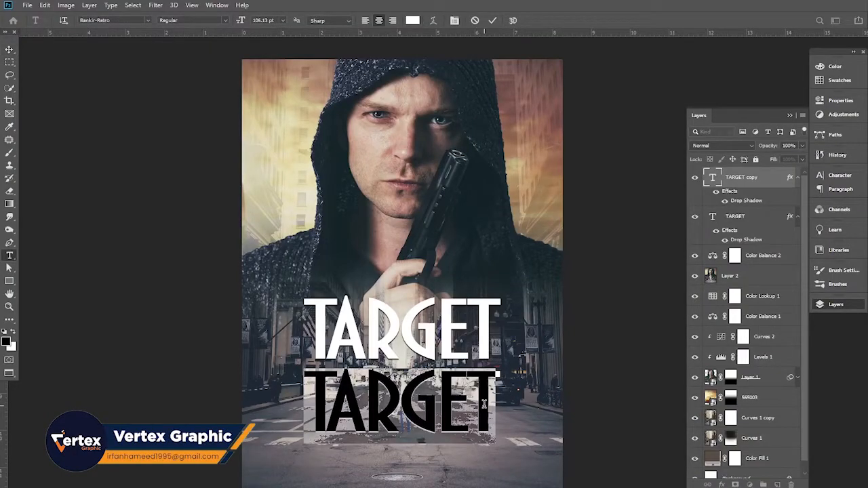
pyautogui.press('BackSpace')
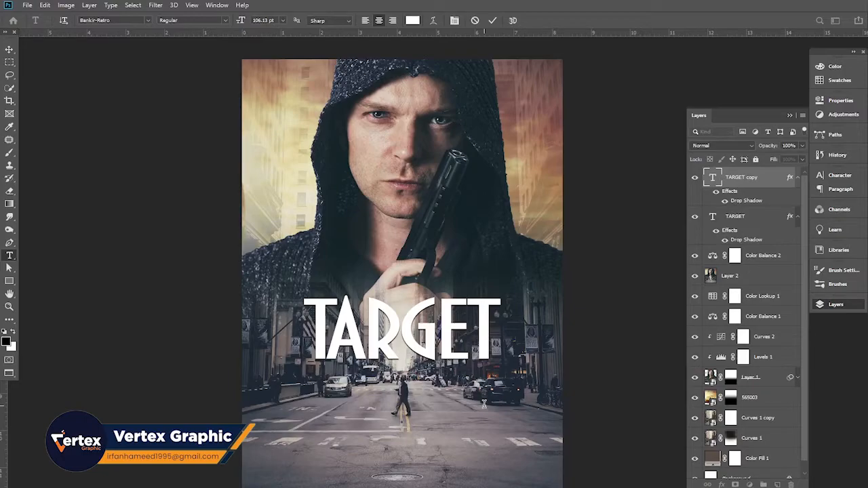
pyautogui.write('ACTION MOVI')
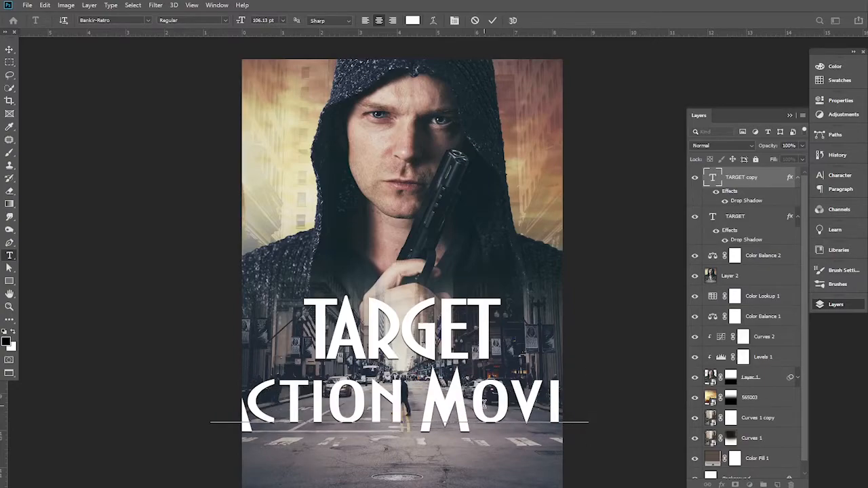
pyautogui.write('E D')
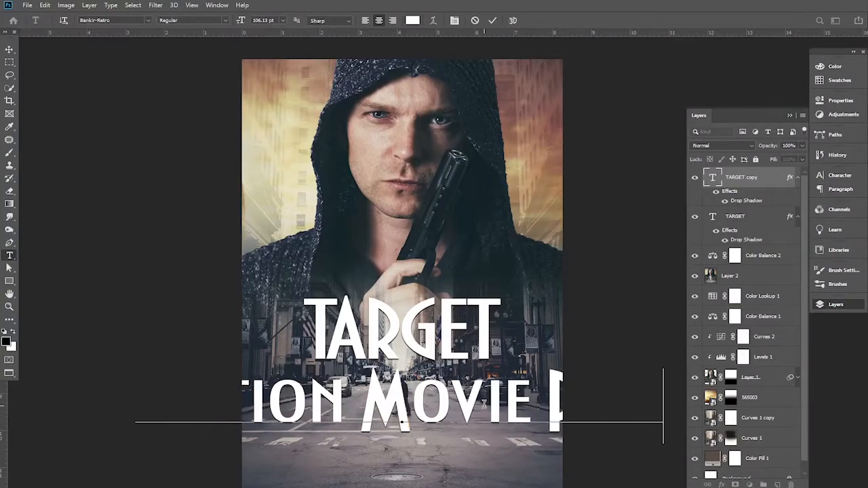
pyautogui.write('OSTER')
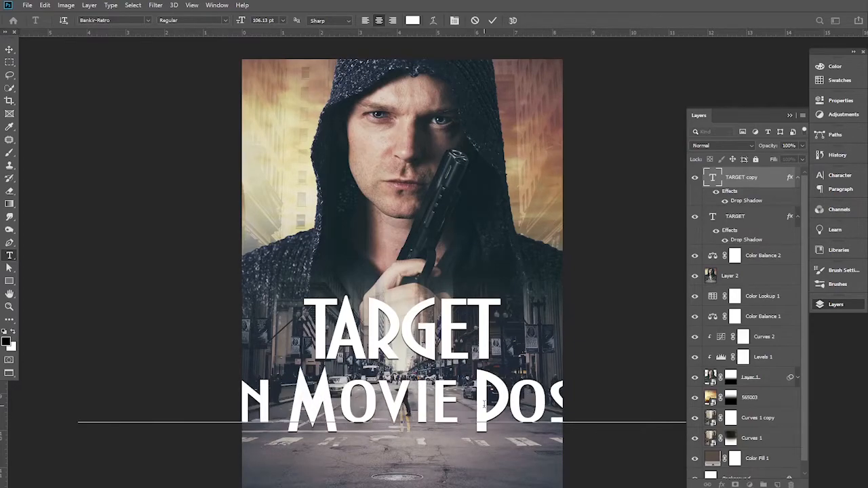
pyautogui.write('n')
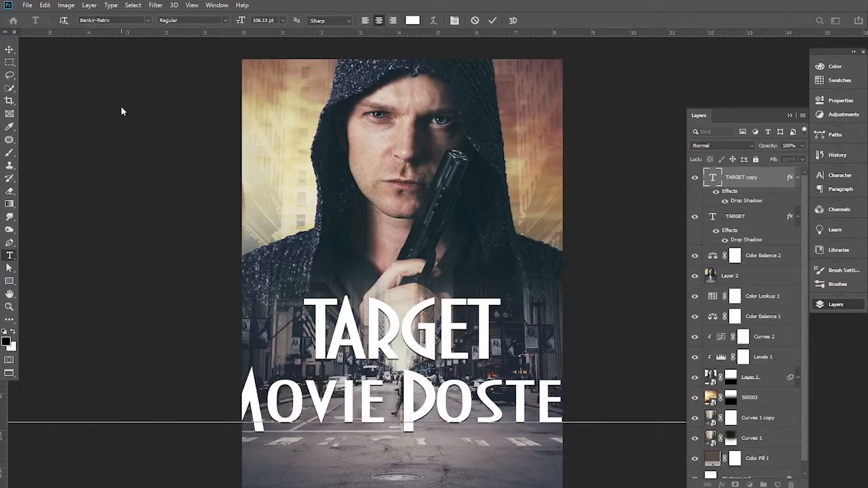
pyautogui.click(9, 50)
# Scale the "Action Movie Poster Design" line down to the title's width and place it just above TARGET
pyautogui.moveTo(383, 336); pyautogui.dragTo(384, 338)
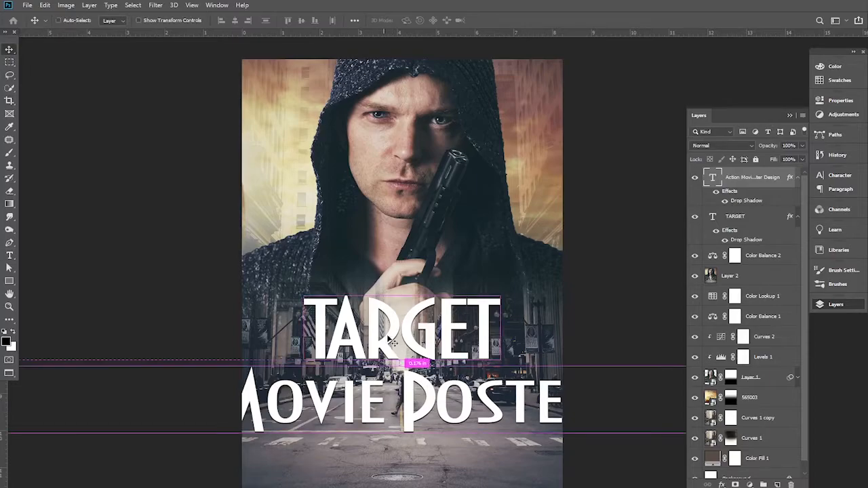
pyautogui.hotkey('ctrl', 't')
pyautogui.moveTo(117, 367); pyautogui.dragTo(379, 423)
pyautogui.moveTo(445, 437); pyautogui.dragTo(500, 273)
pyautogui.press('Return')
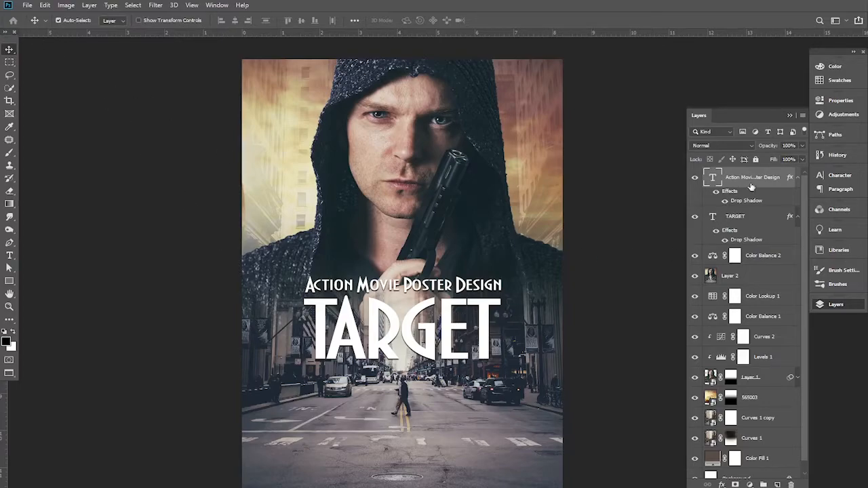
# Delete the drop shadow effect from the "Action Movie Poster Design" text layer and deselect the layer
pyautogui.moveTo(746, 201); pyautogui.dragTo(790, 484)
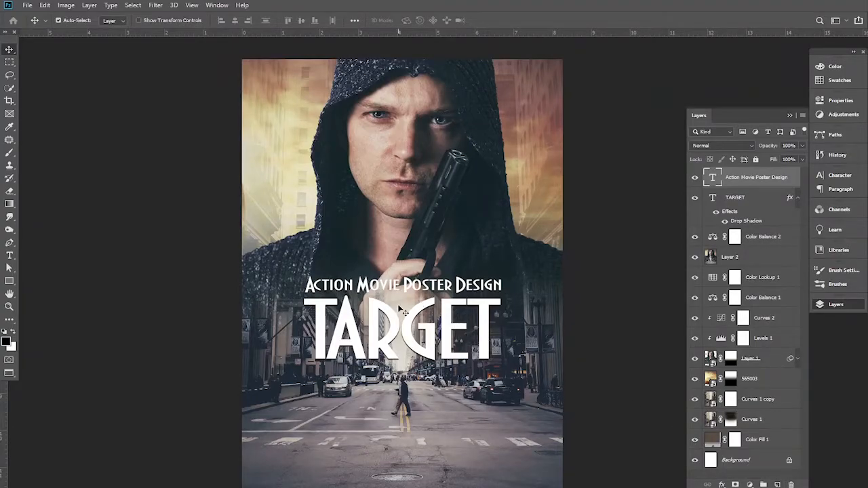
pyautogui.click(179, 264)
# Place the image pngfind.com-credit-png-4153649 from the Downloads folder into the poster as an embedded object
pyautogui.click(27, 5)
pyautogui.click(60, 194)
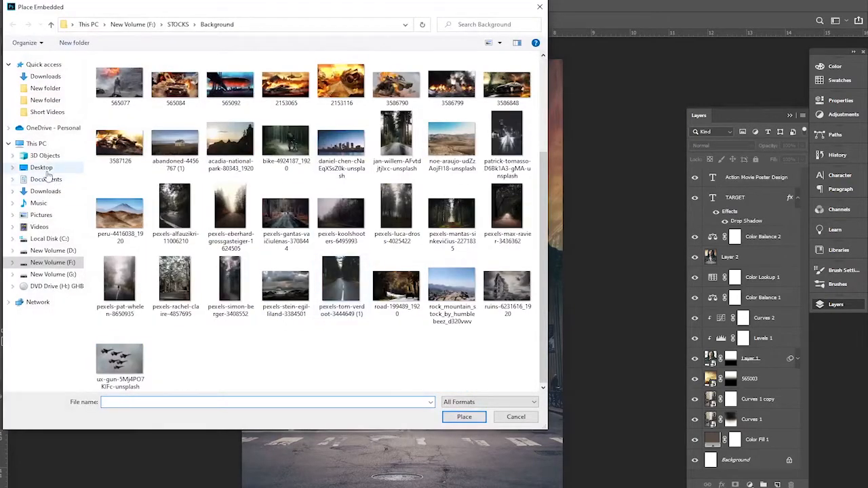
pyautogui.click(53, 250)
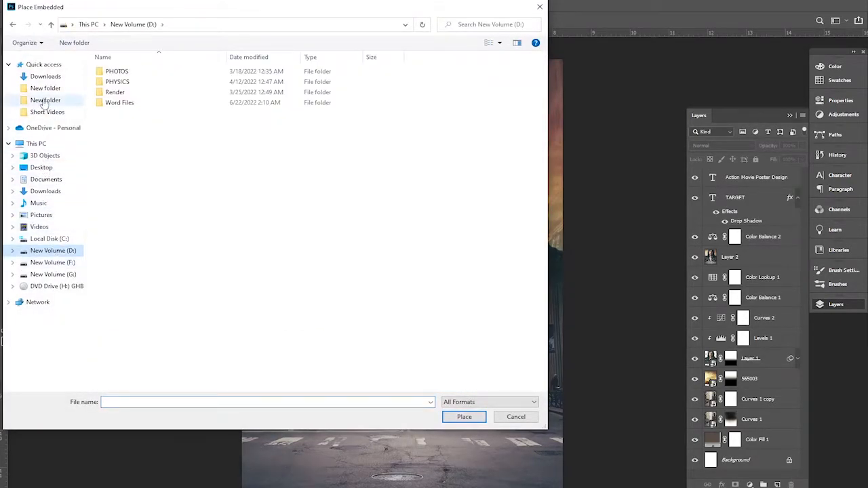
pyautogui.click(40, 76)
pyautogui.scroll(-5, 319, 264)
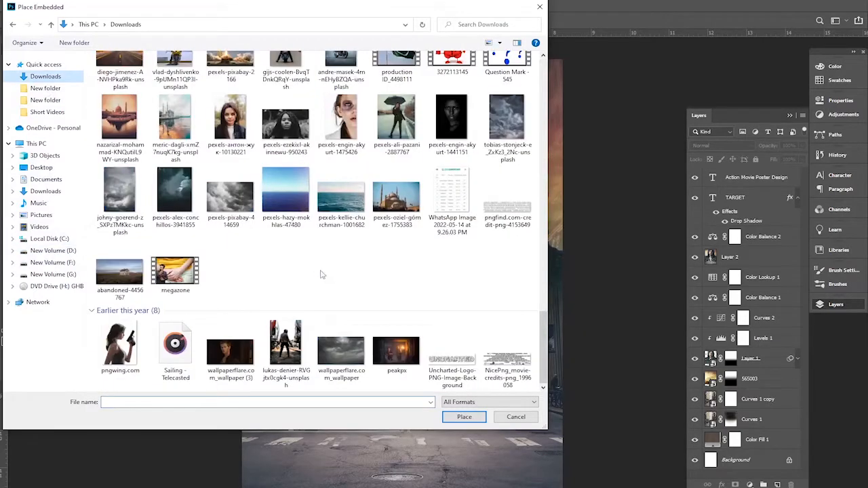
pyautogui.click(500, 220)
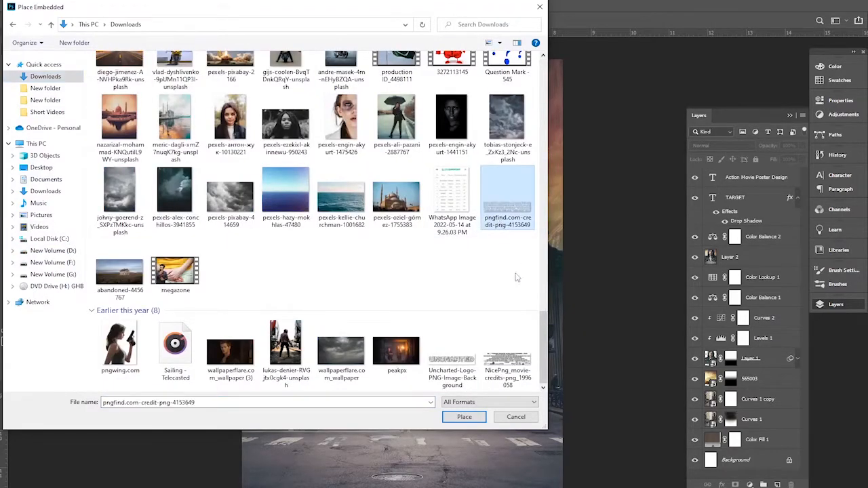
pyautogui.click(465, 416)
# Scale the credits block to about 39% width and place it on the road at the poster's lower end
pyautogui.moveTo(403, 277); pyautogui.dragTo(416, 452)
pyautogui.moveTo(408, 481); pyautogui.dragTo(407, 453)
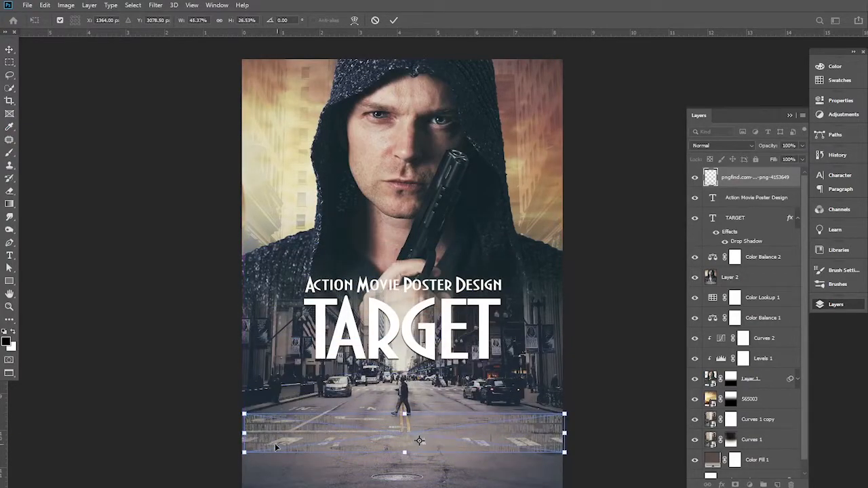
pyautogui.moveTo(244, 434); pyautogui.dragTo(267, 433)
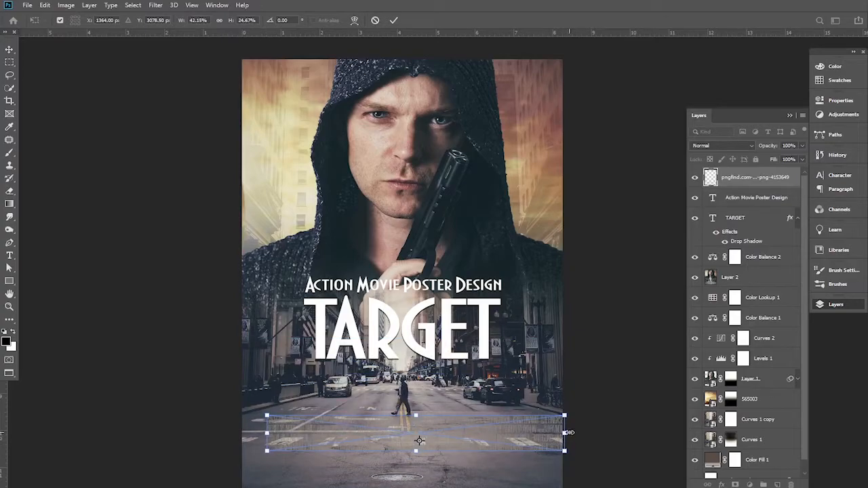
pyautogui.moveTo(569, 432); pyautogui.dragTo(540, 432)
pyautogui.moveTo(458, 433); pyautogui.dragTo(459, 447)
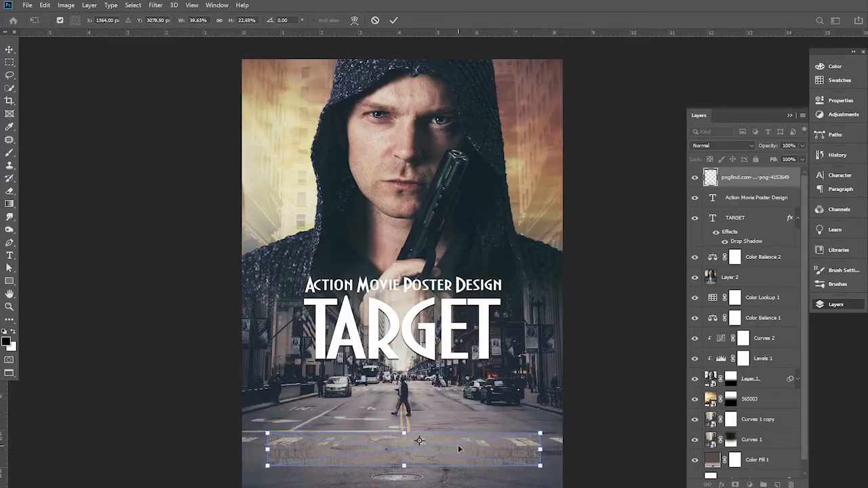
pyautogui.press('Return')
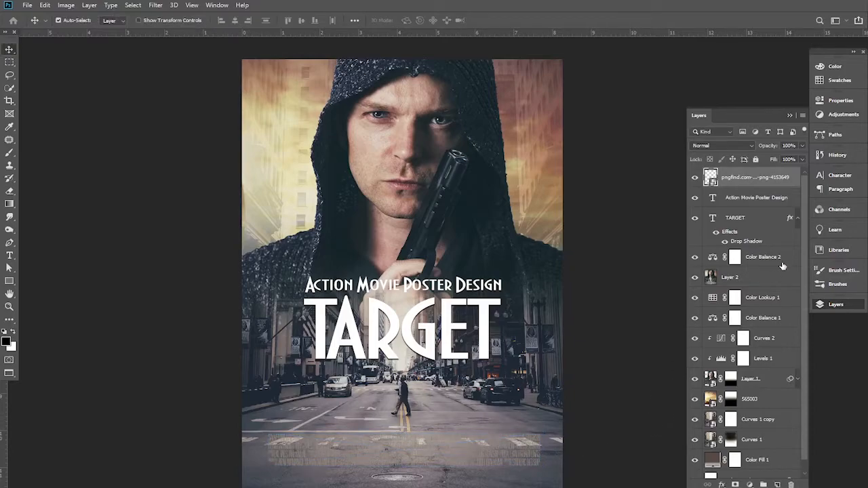
# Add a white Color Overlay at 45% opacity to the credits layer and nudge the block slightly
pyautogui.doubleClick(800, 182)
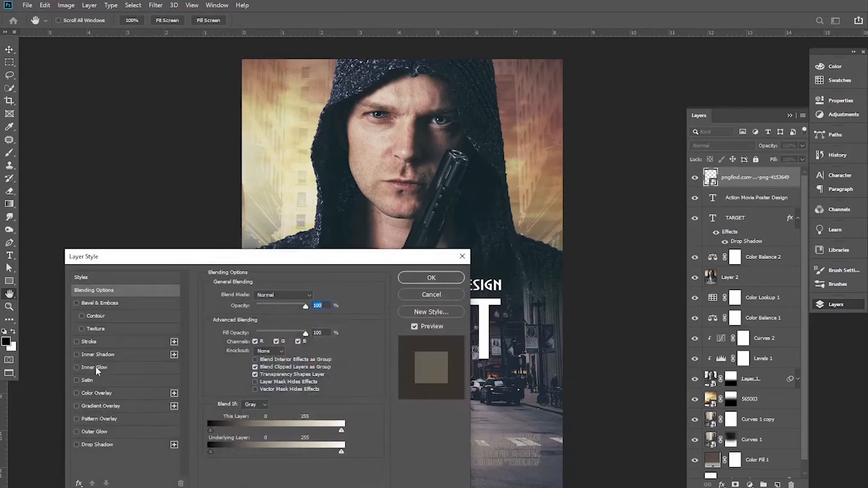
pyautogui.click(97, 394)
pyautogui.moveTo(325, 260); pyautogui.dragTo(644, 297)
pyautogui.moveTo(610, 350); pyautogui.dragTo(588, 348)
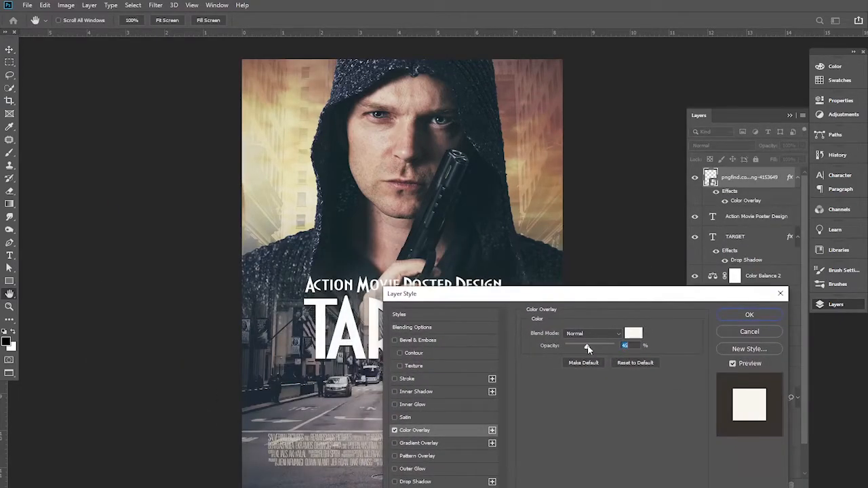
pyautogui.click(732, 317)
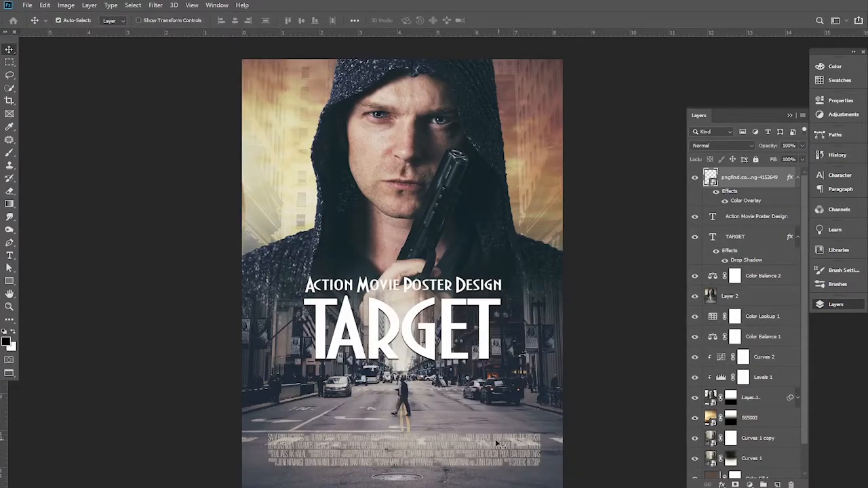
pyautogui.moveTo(475, 452); pyautogui.dragTo(470, 448)
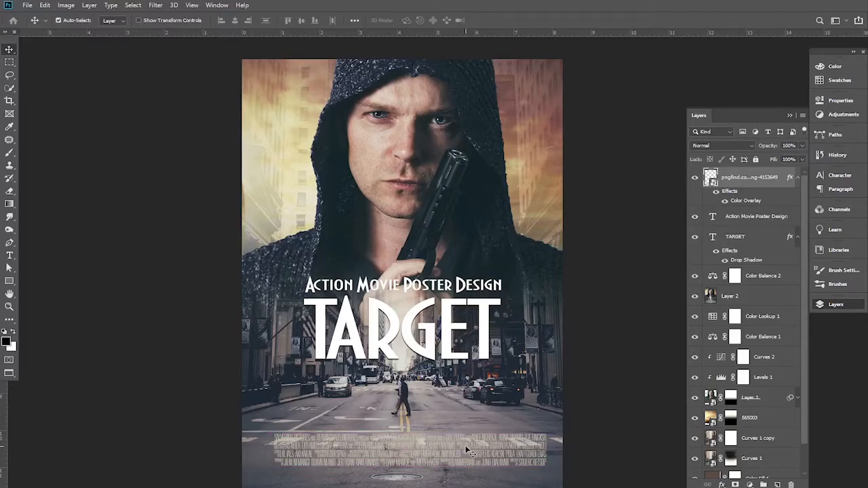
# Duplicate the "Action Movie Poster Design" line up over the man's face and replace the copy's text with "Vertex Graphic"
pyautogui.click(371, 289)
pyautogui.moveTo(371, 290); pyautogui.dragTo(365, 132)
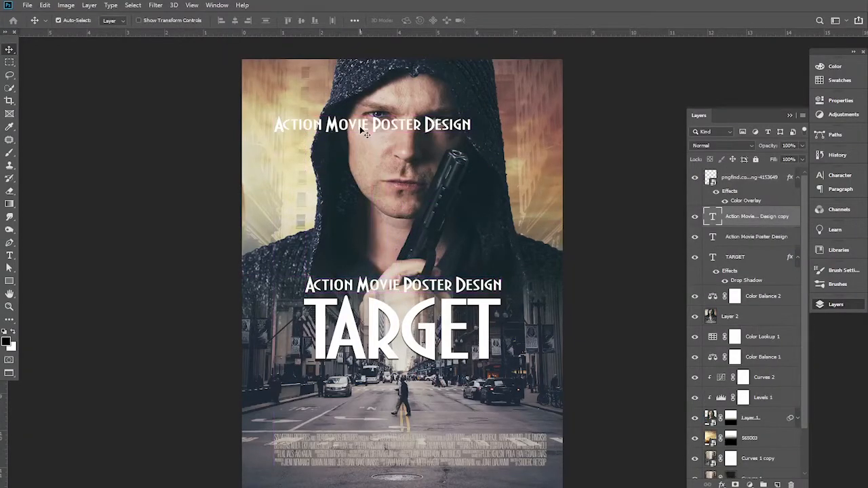
pyautogui.doubleClick(365, 132)
pyautogui.press('BackSpace')
pyautogui.write('Verte')
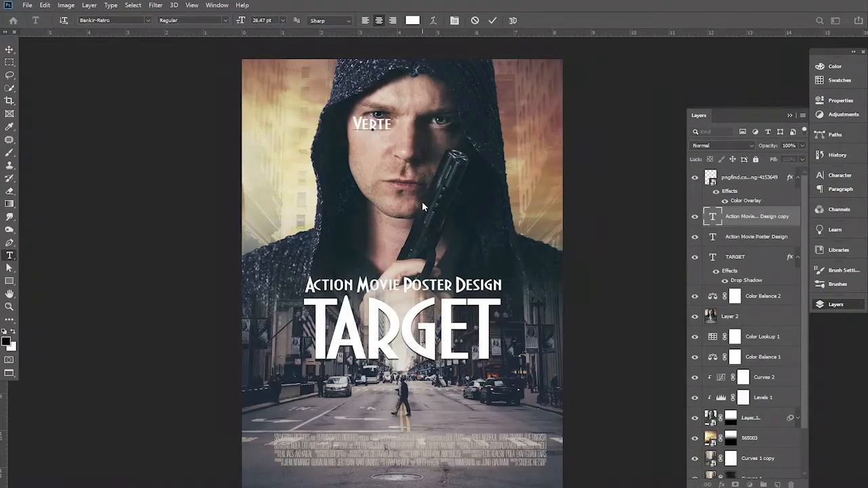
pyautogui.press('BackSpace')
pyautogui.write('ex Graphic')
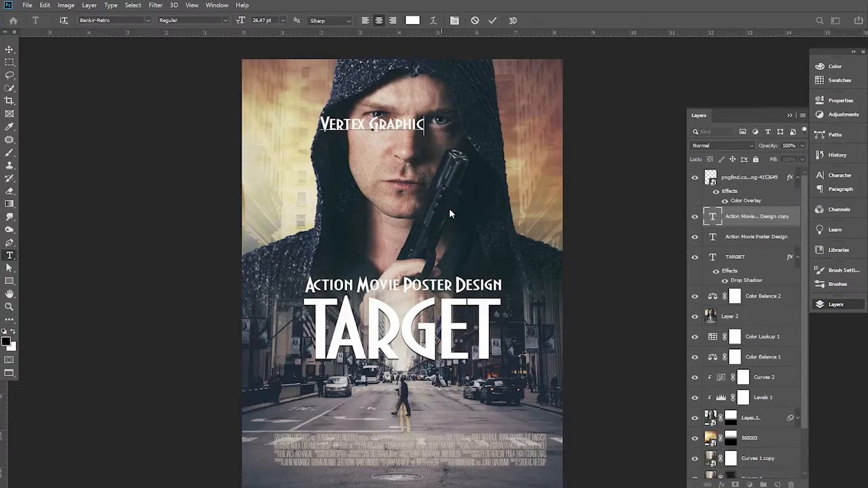
pyautogui.hotkey('ctrl', 'Return')
# Scale the "Vertex Graphic" text to about 52% and place it in the poster's upper-left corner
pyautogui.press('v')
pyautogui.moveTo(407, 130); pyautogui.dragTo(338, 83)
pyautogui.moveTo(415, 165); pyautogui.dragTo(428, 280)
pyautogui.keyDown('ctrl'); pyautogui.click(312, 205); pyautogui.keyUp('ctrl')
pyautogui.moveTo(313, 205); pyautogui.dragTo(341, 228)
pyautogui.moveTo(412, 386); pyautogui.dragTo(266, 231)
pyautogui.hotkey('ctrl', 't')
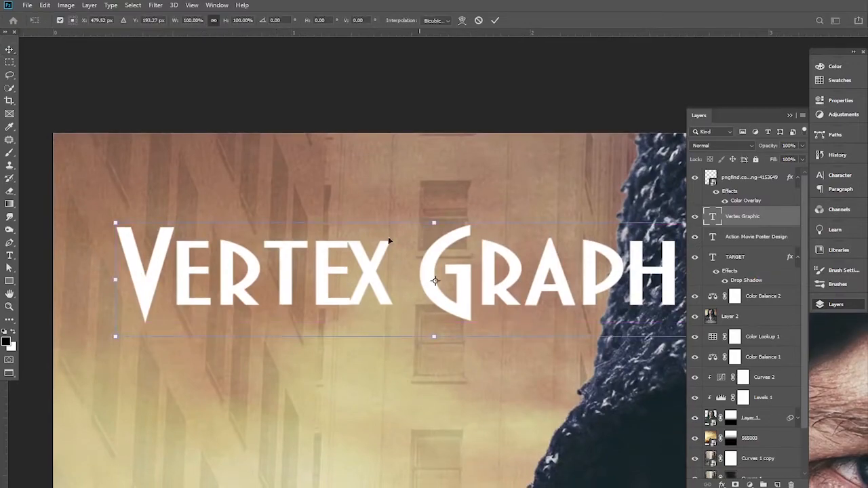
pyautogui.moveTo(117, 226); pyautogui.dragTo(411, 278)
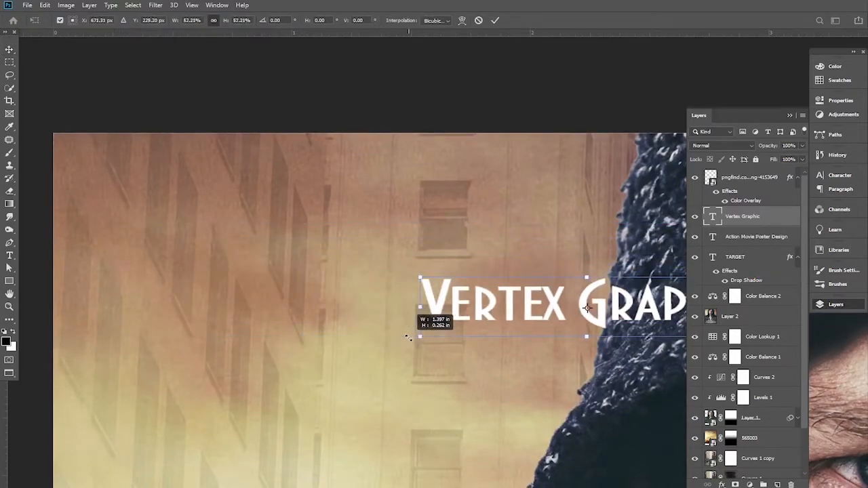
pyautogui.moveTo(486, 315); pyautogui.dragTo(181, 241)
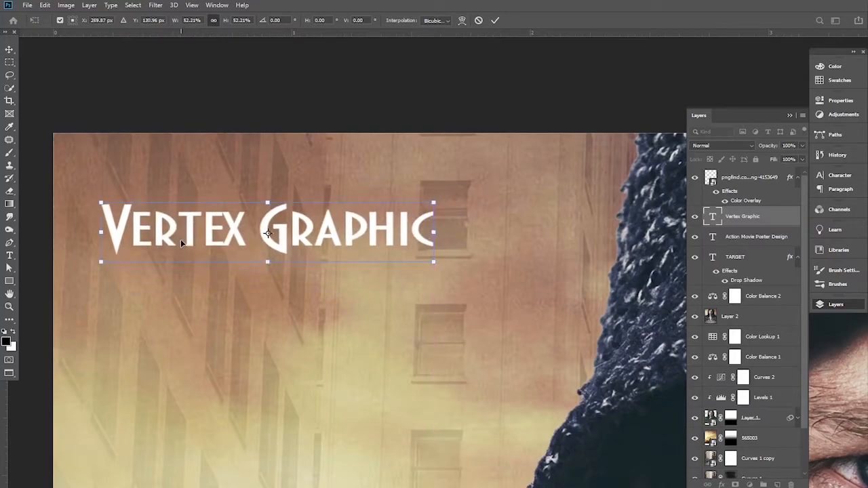
pyautogui.press('Return')
# Duplicate the "Vertex Graphic" caption to the centre and right of the poster's upper edge, level with the original
pyautogui.keyDown('ctrl'); pyautogui.keyDown('alt'); pyautogui.click(267, 228); pyautogui.keyUp('alt'); pyautogui.keyUp('ctrl')
pyautogui.moveTo(374, 308); pyautogui.dragTo(276, 242)
pyautogui.keyDown('ctrl'); pyautogui.keyDown('alt'); pyautogui.click(312, 255); pyautogui.keyUp('alt'); pyautogui.keyUp('ctrl')
pyautogui.moveTo(321, 266); pyautogui.dragTo(305, 240)
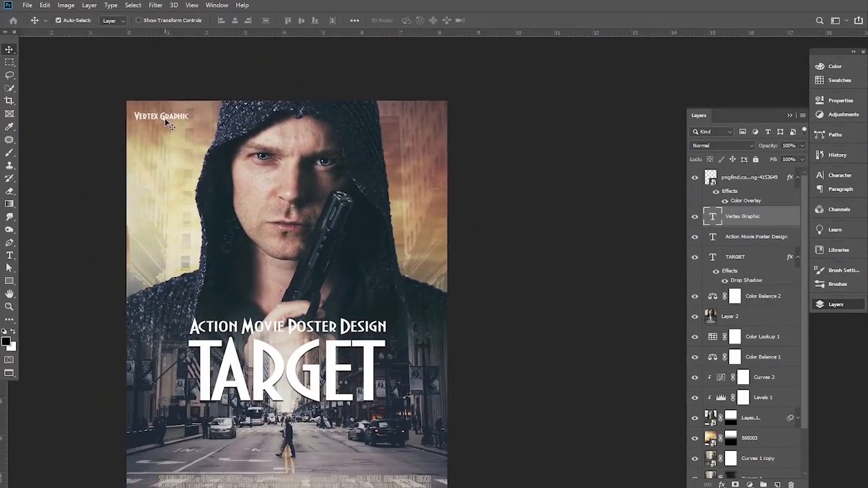
pyautogui.moveTo(162, 119); pyautogui.dragTo(412, 124)
# Replace the middle caption's text with "action movie Poster"
pyautogui.doubleClick(289, 116)
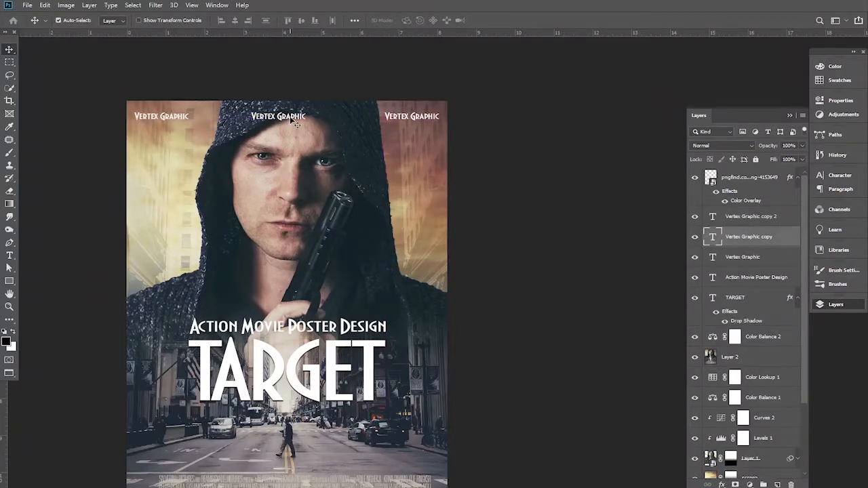
pyautogui.press('BackSpace')
pyautogui.write('Acti')
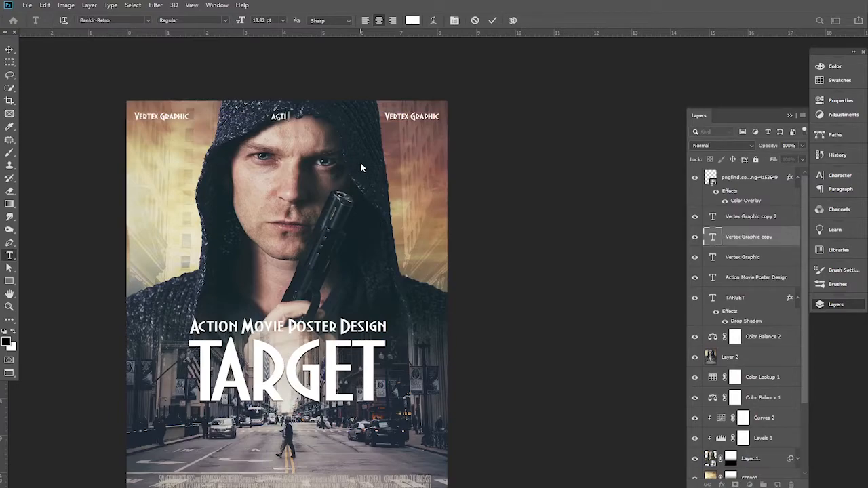
pyautogui.write('on Moive')
pyautogui.press('BackSpace')
pyautogui.press('BackSpace')
pyautogui.press('BackSpace')
pyautogui.press('BackSpace')
pyautogui.press('BackSpace')
pyautogui.write('ovie Poster')
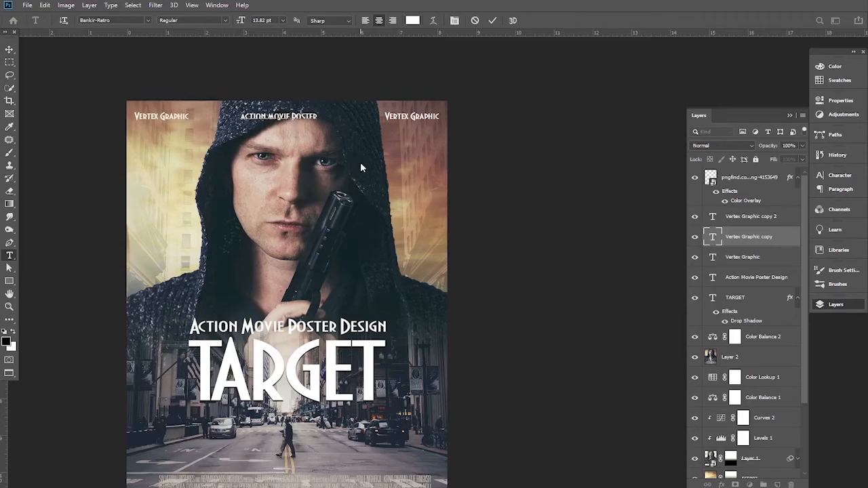
pyautogui.click(9, 49)
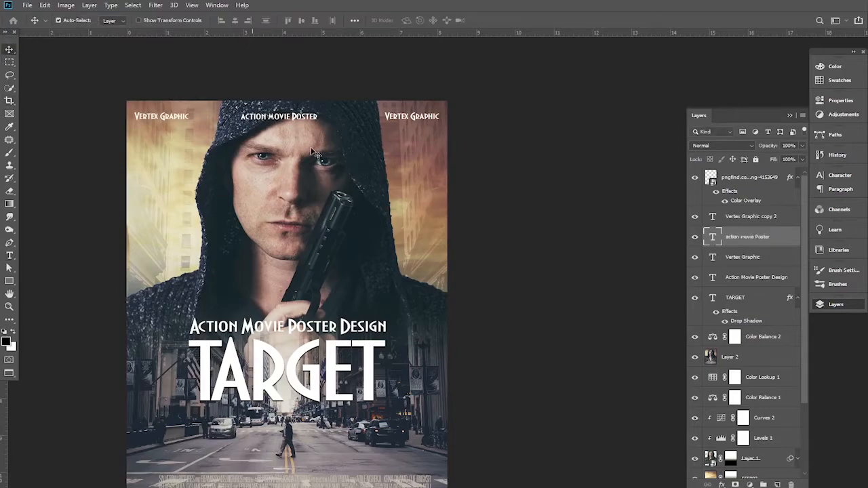
# Replace the right caption's text with "Free Tutorial" and shift the middle caption slightly right to centre it
pyautogui.doubleClick(434, 119)
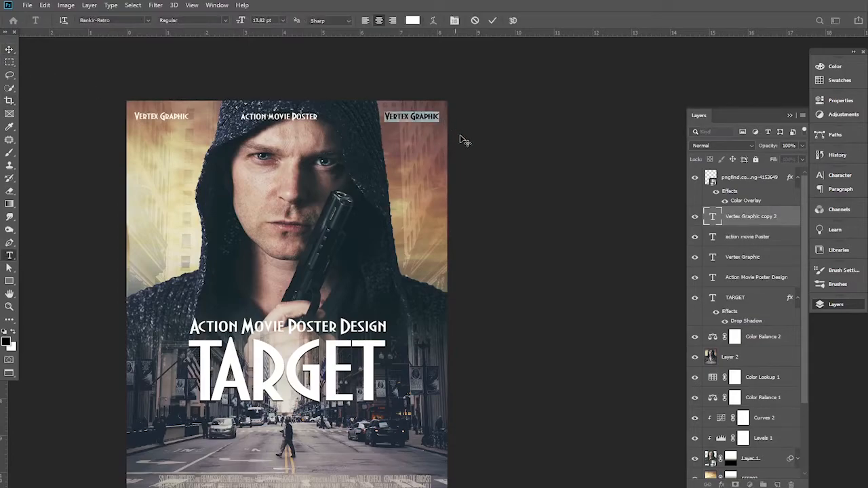
pyautogui.press('BackSpace')
pyautogui.write('Free Tutorial')
pyautogui.click(9, 49)
pyautogui.moveTo(285, 122); pyautogui.dragTo(292, 119)
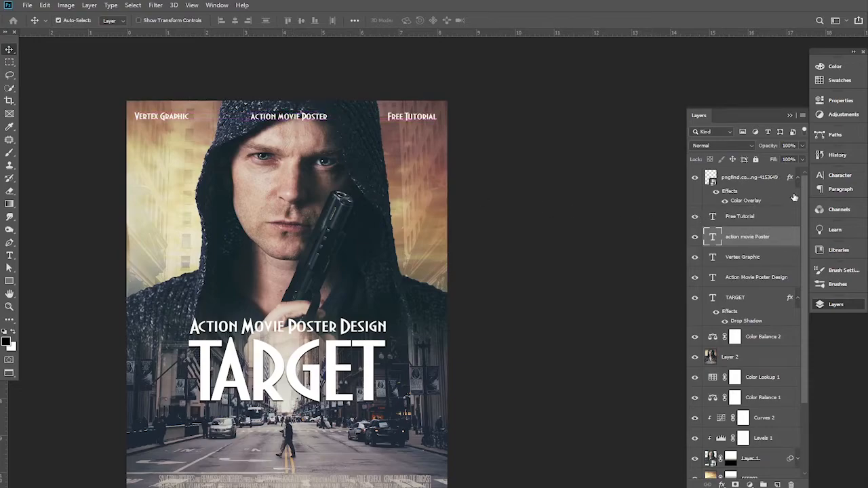
# Select the three upper caption layers and examine their character and paragraph settings
pyautogui.keyDown('ctrl'); pyautogui.click(760, 218); pyautogui.keyUp('ctrl')
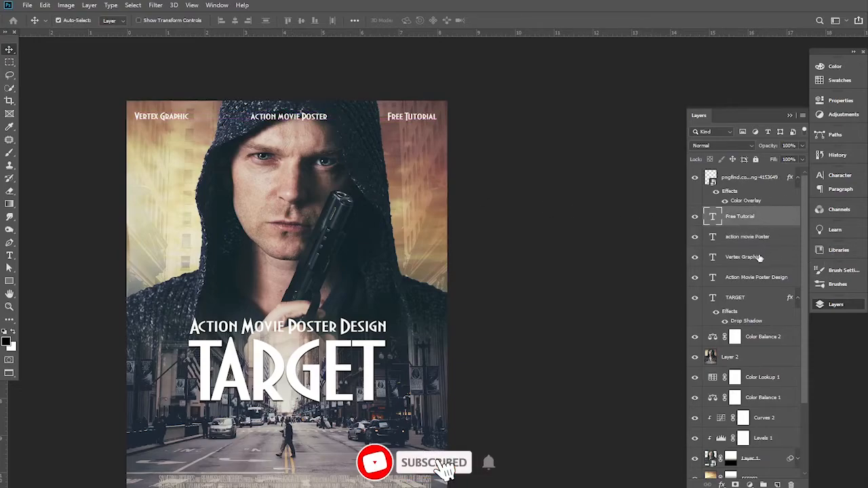
pyautogui.keyDown('ctrl'); pyautogui.click(762, 258); pyautogui.keyUp('ctrl')
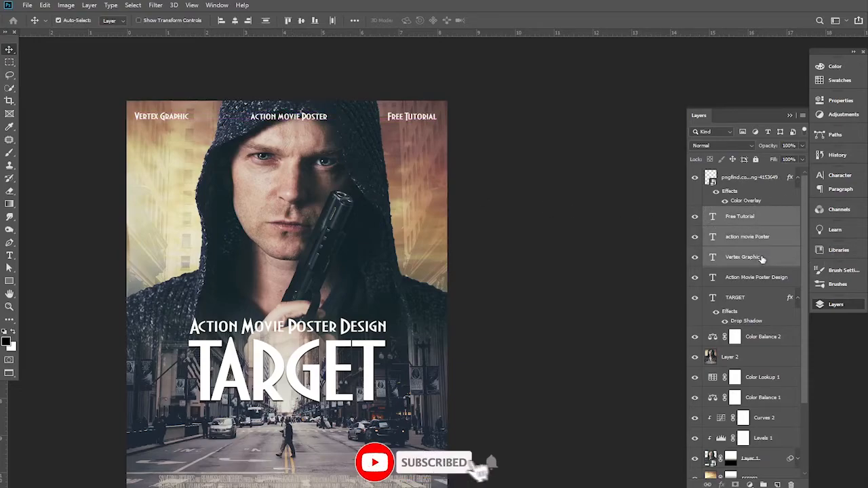
pyautogui.click(842, 178)
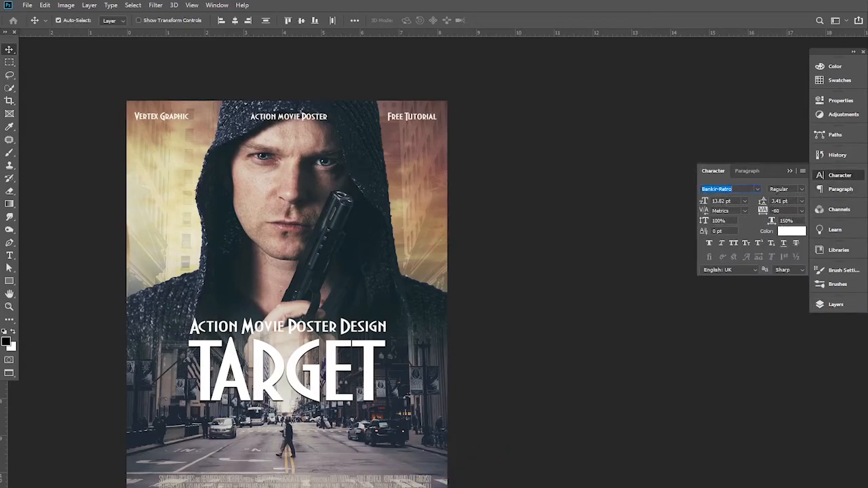
pyautogui.click(789, 172)
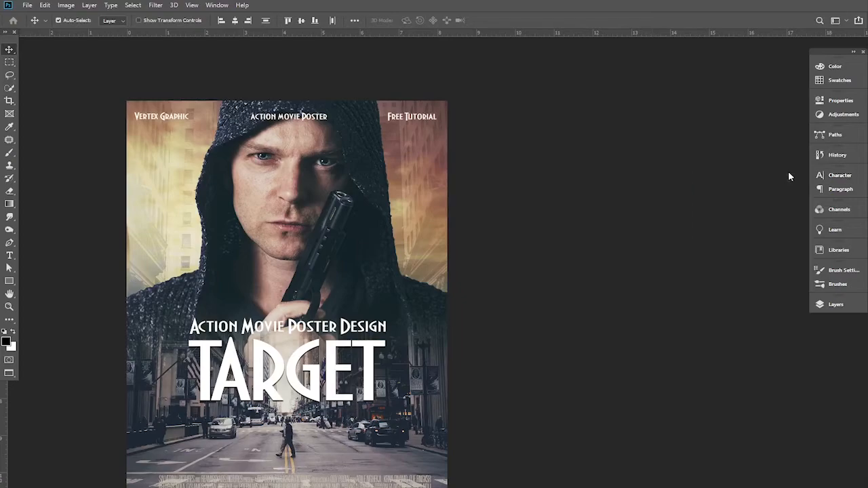
pyautogui.click(843, 179)
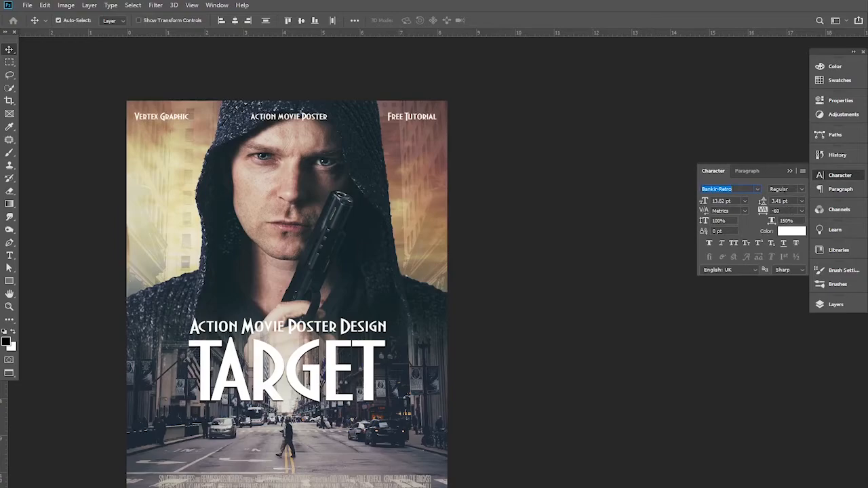
pyautogui.click(789, 172)
pyautogui.click(840, 188)
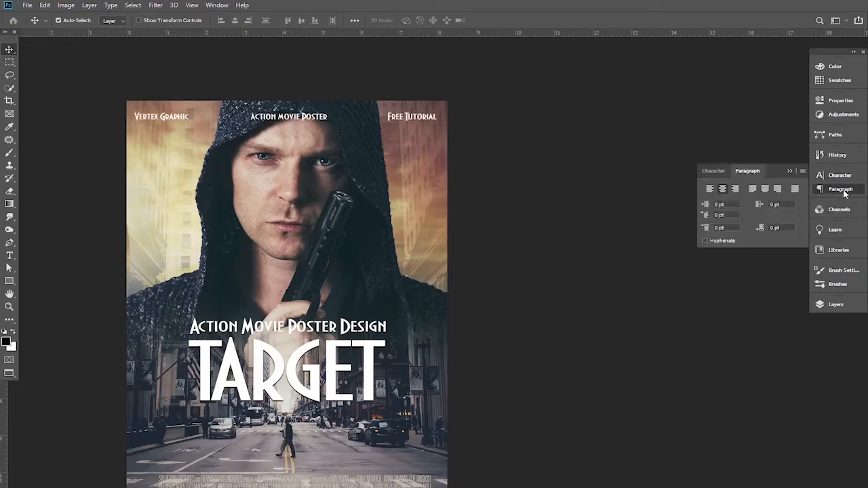
pyautogui.click(843, 180)
pyautogui.click(842, 177)
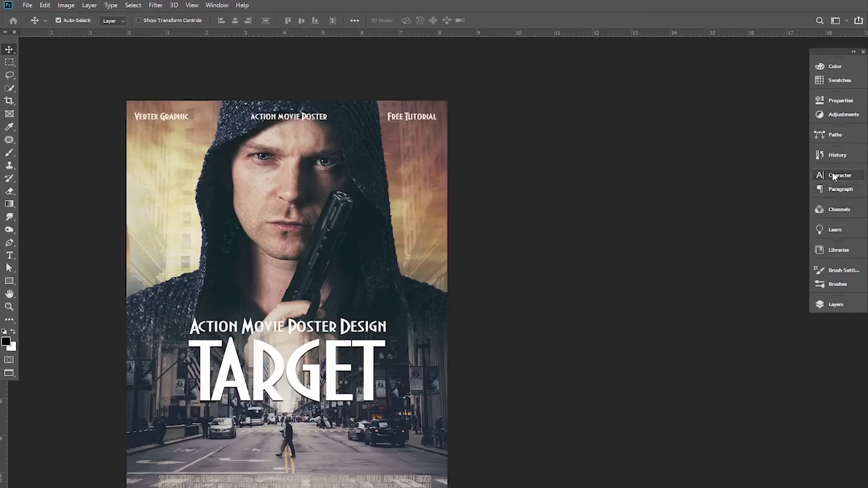
# Lower the opacity of the three upper caption text layers to about 48%, then deselect them
pyautogui.click(838, 306)
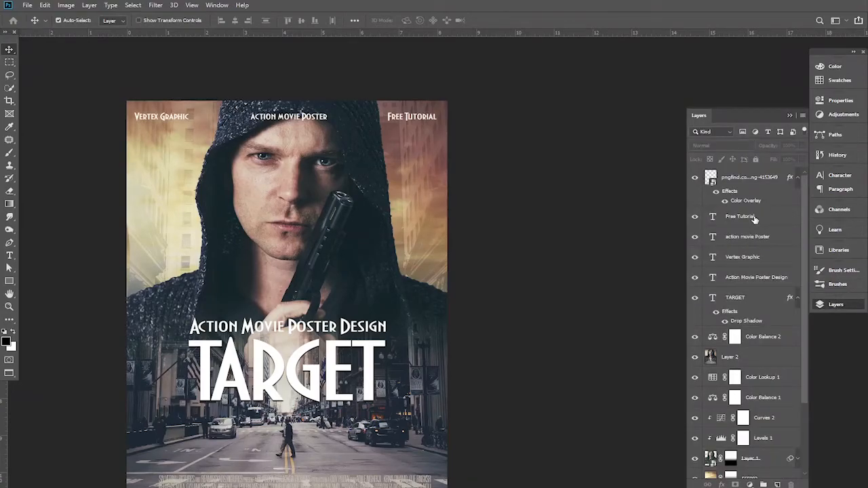
pyautogui.click(754, 219)
pyautogui.keyDown('shift'); pyautogui.click(758, 259); pyautogui.keyUp('shift')
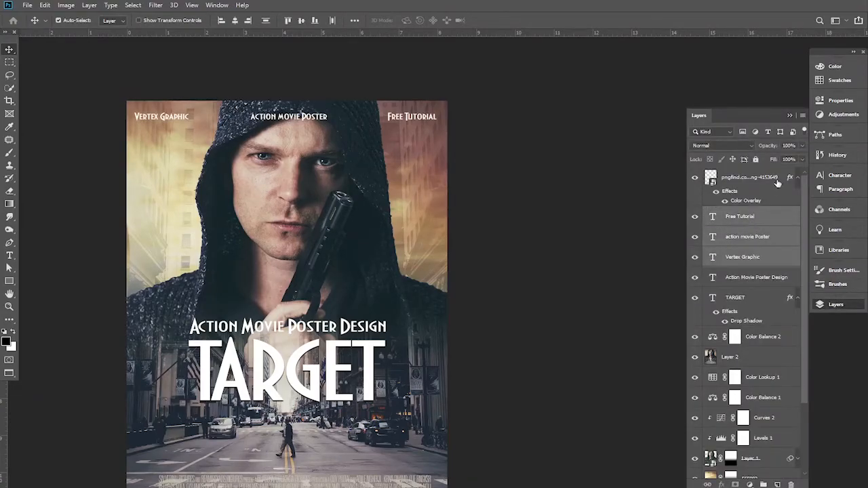
pyautogui.moveTo(770, 149); pyautogui.dragTo(744, 148)
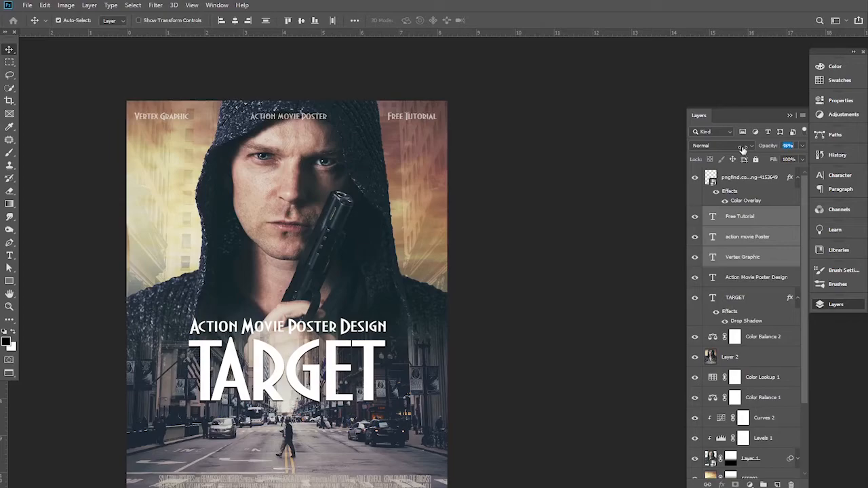
pyautogui.click(568, 226)
# Scale the "Action Movie Poster Design" tagline down to about 17 pt, keeping it above the left part of the TARGET title
pyautogui.hotkey('ctrl', '-')
pyautogui.moveTo(446, 265); pyautogui.dragTo(519, 247)
pyautogui.keyDown('ctrl'); pyautogui.click(440, 224); pyautogui.keyUp('ctrl')
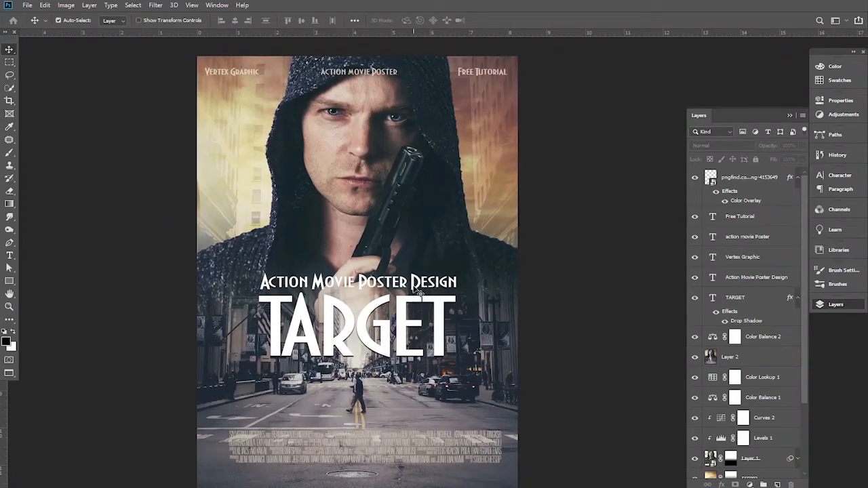
pyautogui.click(418, 291)
pyautogui.hotkey('ctrl', 't')
pyautogui.moveTo(456, 270); pyautogui.dragTo(389, 283)
pyautogui.press('Return')
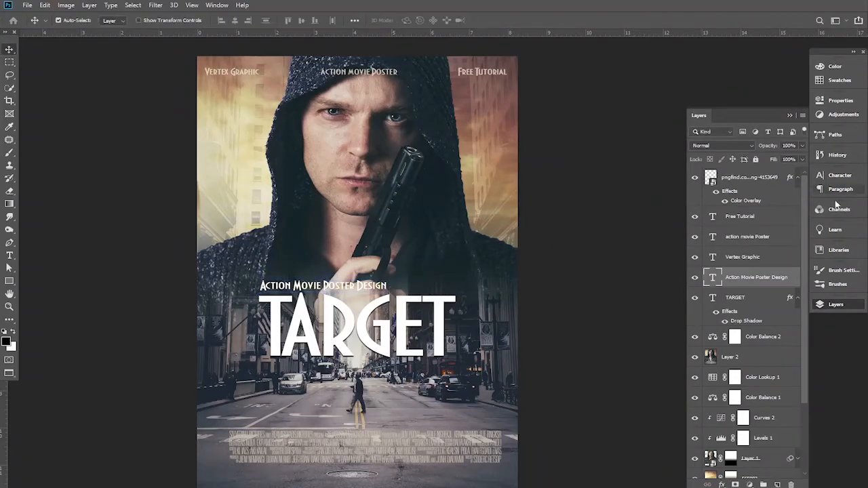
# Set the tagline's letter tracking to 280
pyautogui.click(846, 191)
pyautogui.click(841, 177)
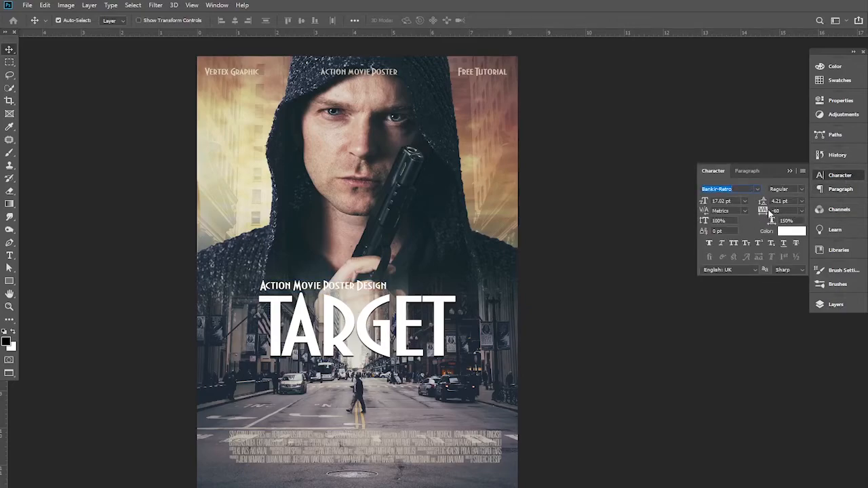
pyautogui.moveTo(763, 214); pyautogui.dragTo(767, 216)
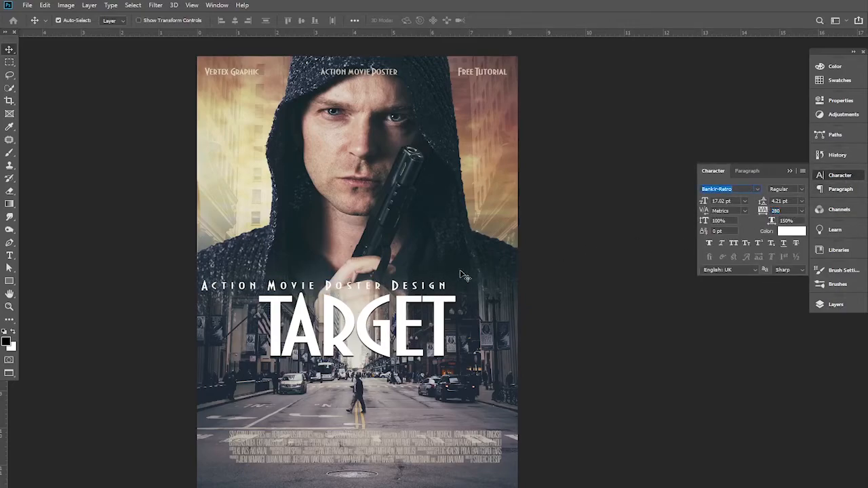
# Shift the tagline right and scale it to about 13.6 pt so it spans the width of the TARGET title
pyautogui.moveTo(397, 289); pyautogui.dragTo(435, 290)
pyautogui.hotkey('ctrl', 't')
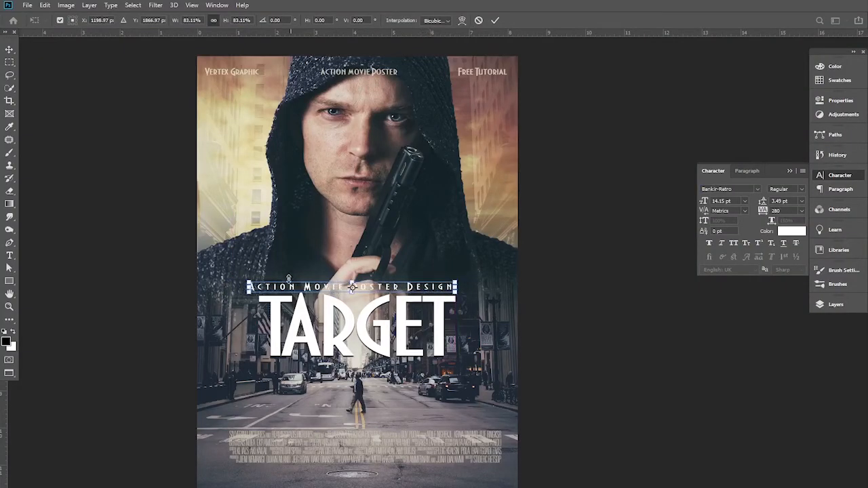
pyautogui.moveTo(247, 285); pyautogui.dragTo(255, 283)
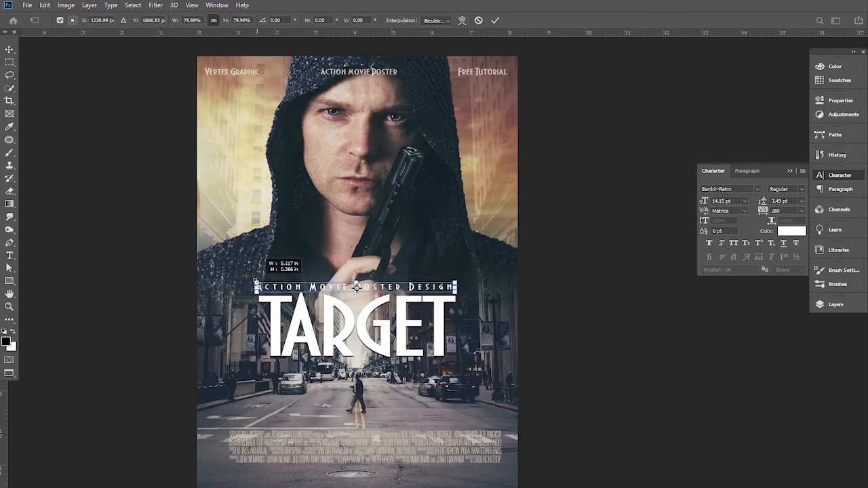
pyautogui.press('Return')
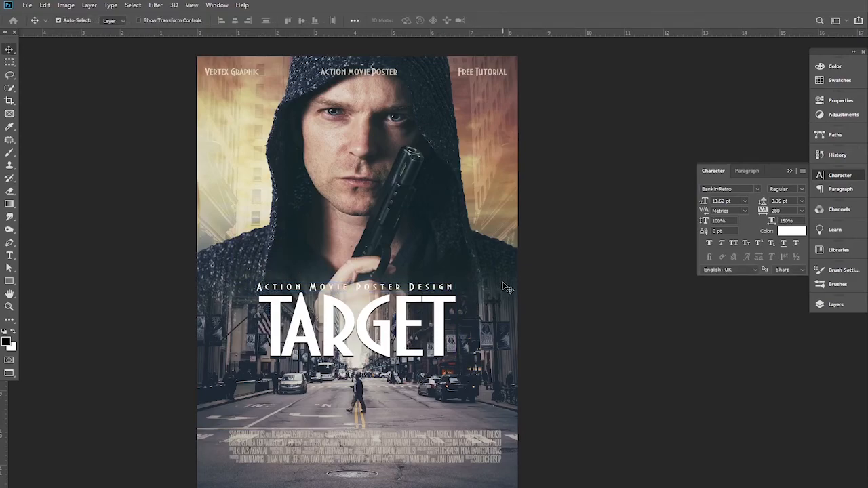